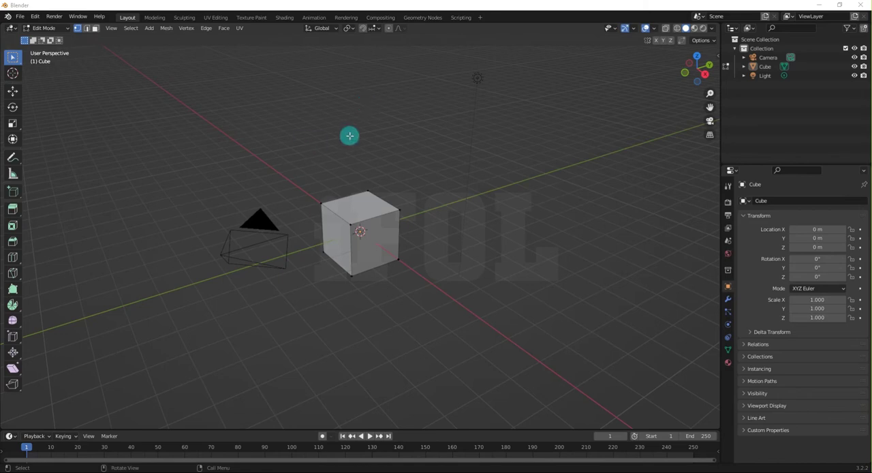
# Switch the cube from Edit Mode to Object Mode and back to Edit Mode.
pyautogui.moveTo(416, 228); pyautogui.dragTo(392, 233, button='middle')
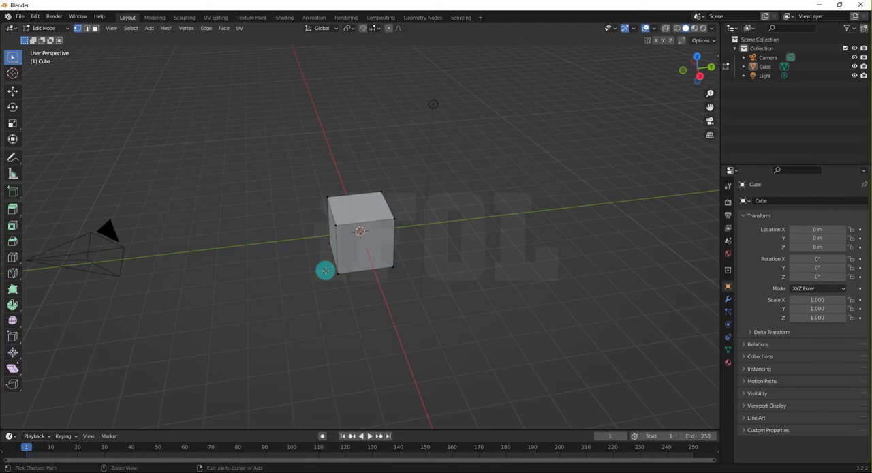
pyautogui.hotkey('ctrl', 'Tab')
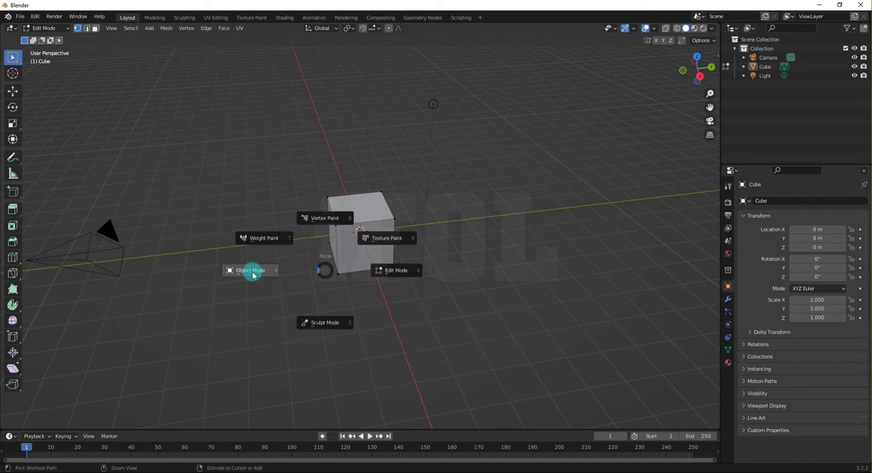
pyautogui.click(252, 272)
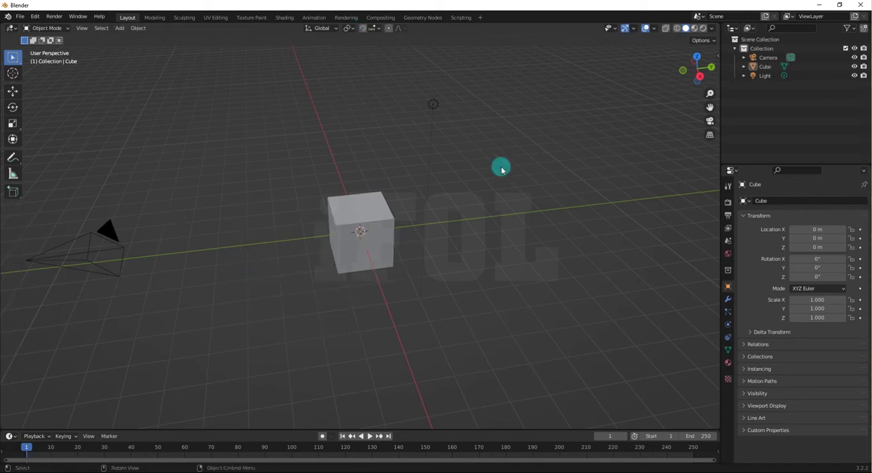
pyautogui.press('ctrl')
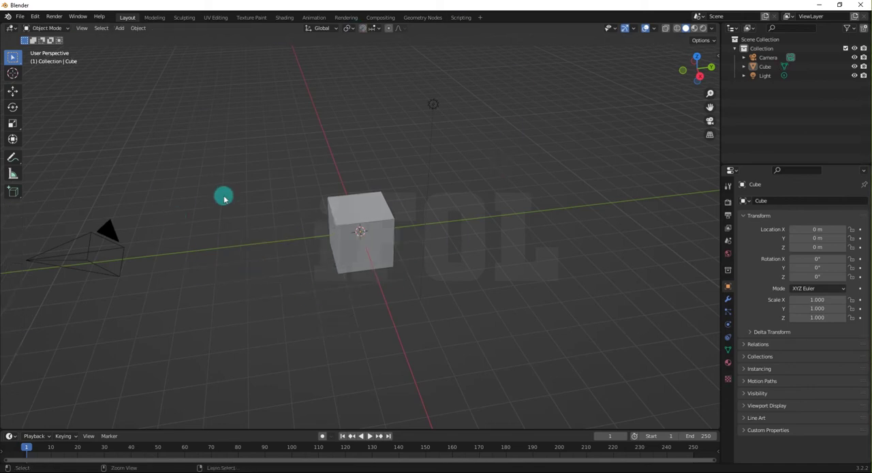
pyautogui.hotkey('ctrl', 'Tab')
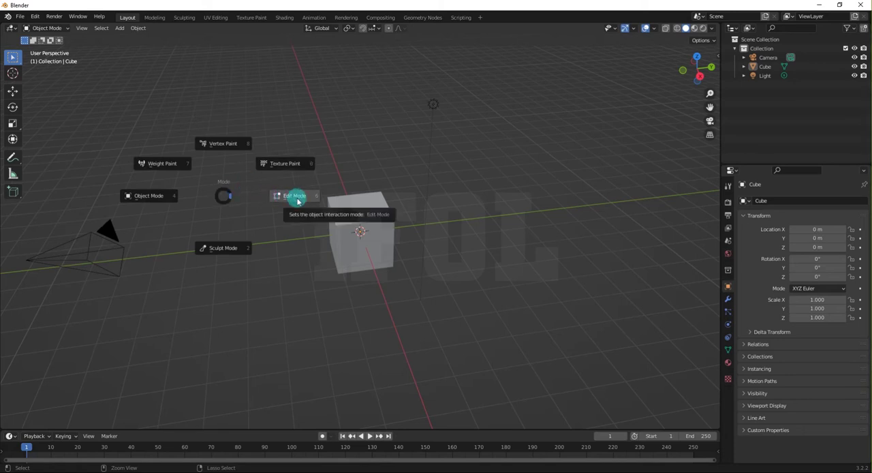
pyautogui.click(296, 197)
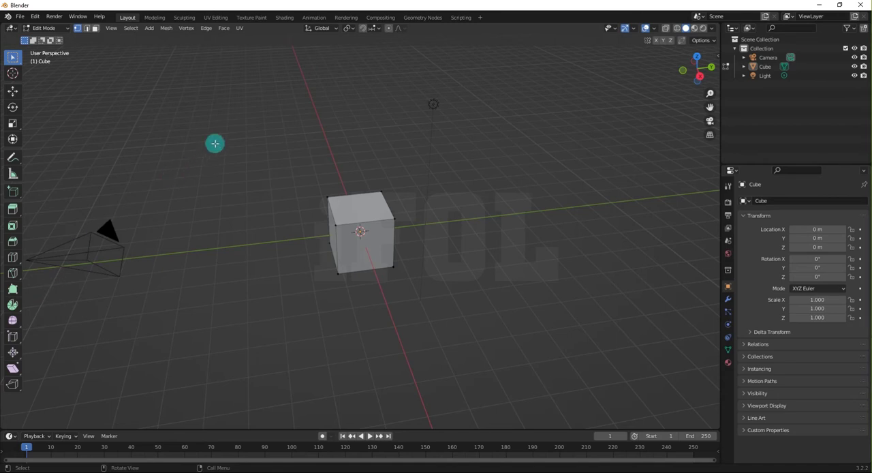
pyautogui.click(298, 174)
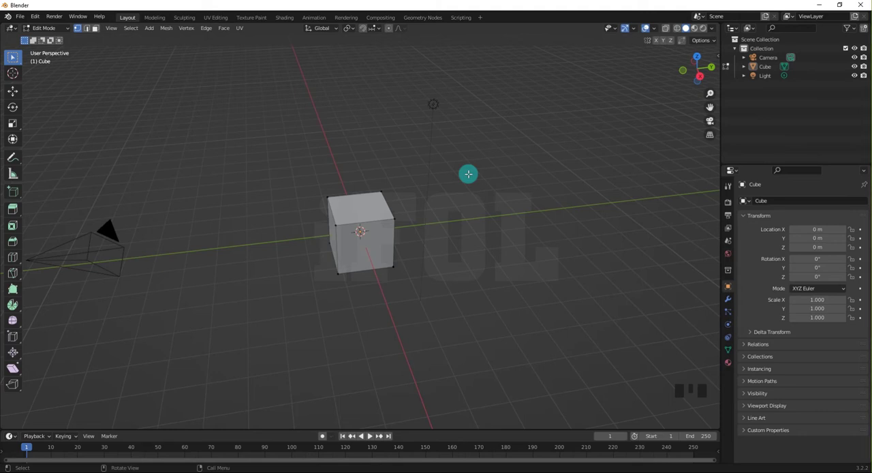
# Subdivide the cube's upper edge between the front corner vertex and the adjacent corner at the negative Y side.
pyautogui.moveTo(382, 246); pyautogui.dragTo(409, 236, button='middle')
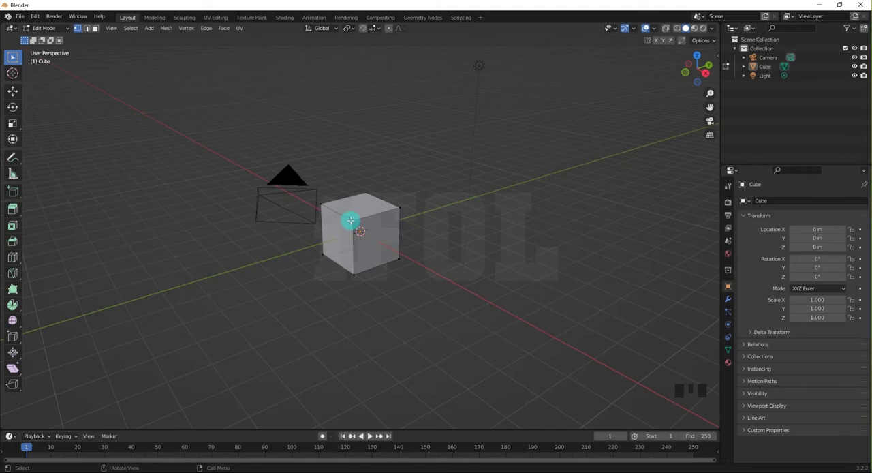
pyautogui.scroll(3, 322, 202)
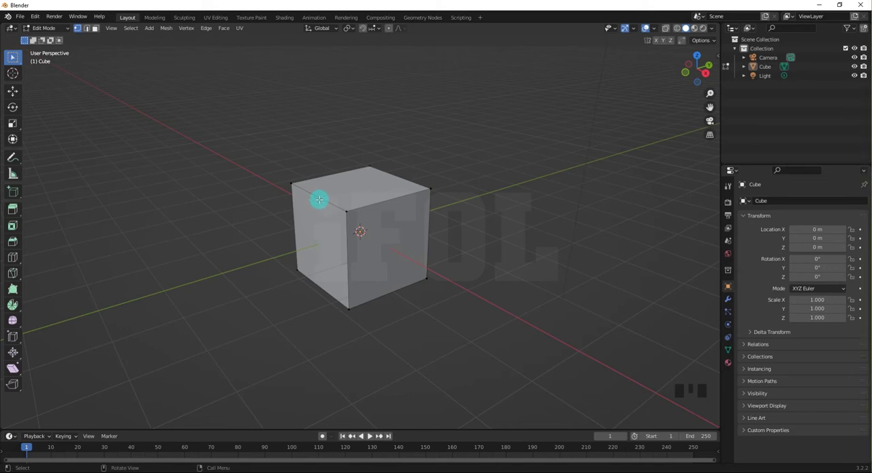
pyautogui.scroll(1, 323, 185)
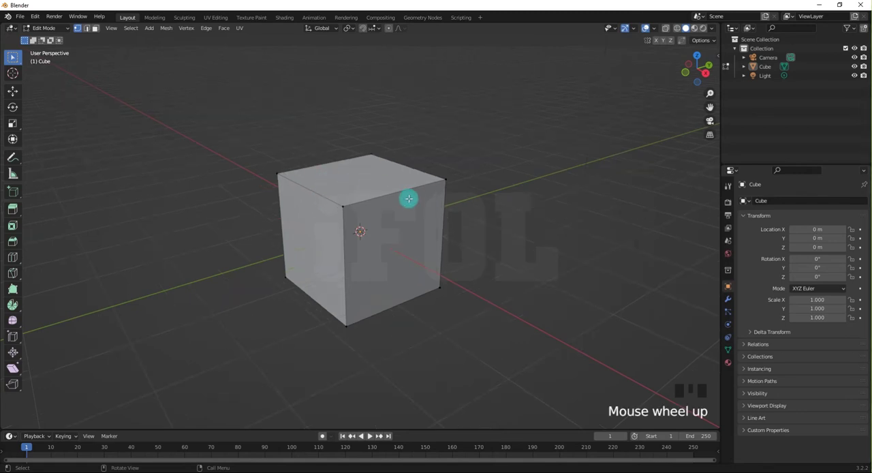
pyautogui.moveTo(408, 198)
pyautogui.mouseDown(button='middle')
pyautogui.moveTo(316, 195)
pyautogui.moveTo(407, 202)
pyautogui.mouseUp(button='middle')
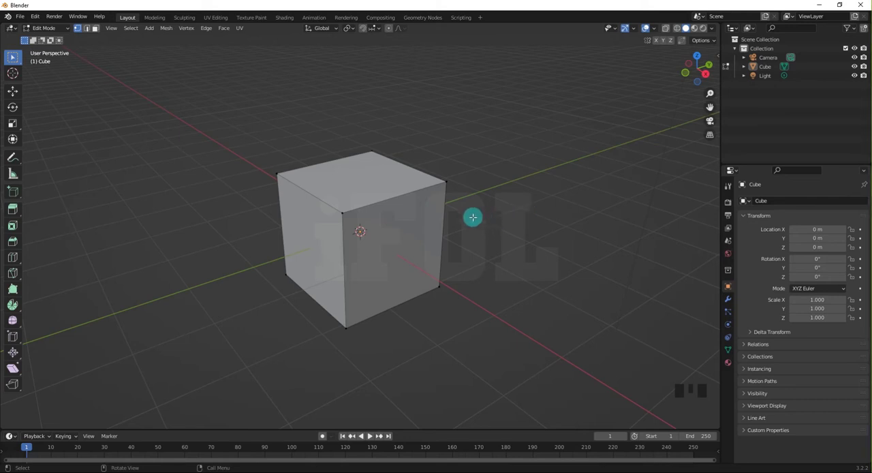
pyautogui.scroll(2, 293, 197)
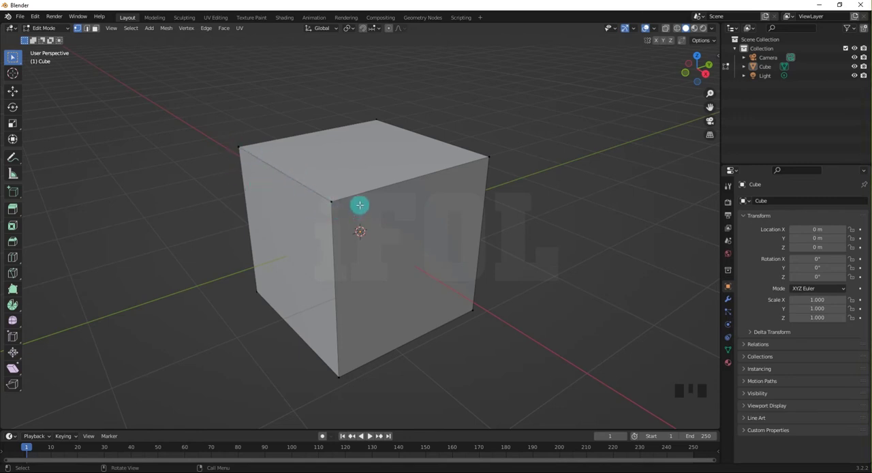
pyautogui.click(238, 147)
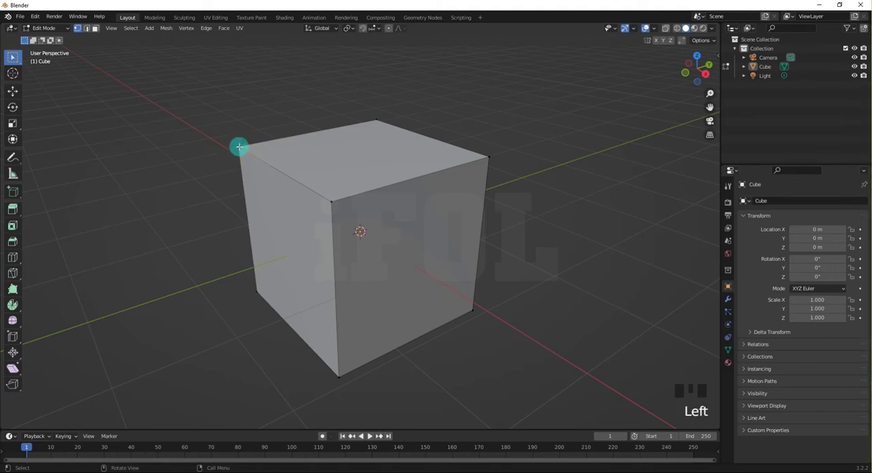
pyautogui.keyDown('shift'); pyautogui.click(329, 202); pyautogui.keyUp('shift')
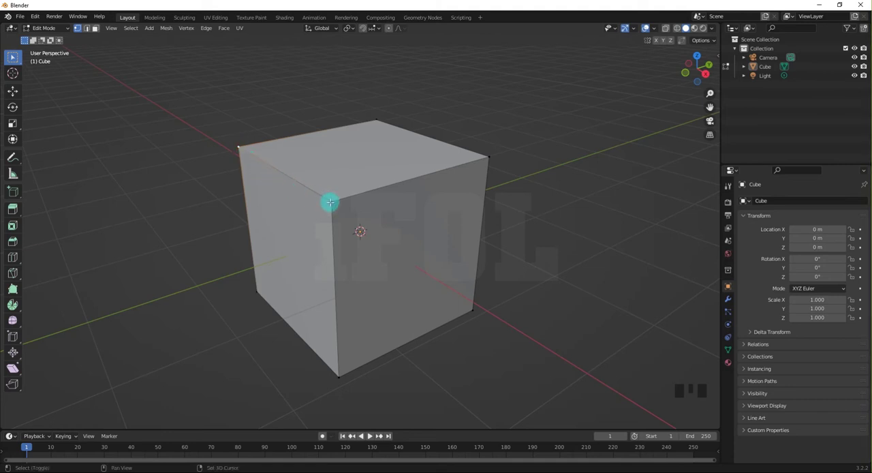
pyautogui.keyDown('shift'); pyautogui.click(330, 202); pyautogui.keyUp('shift')
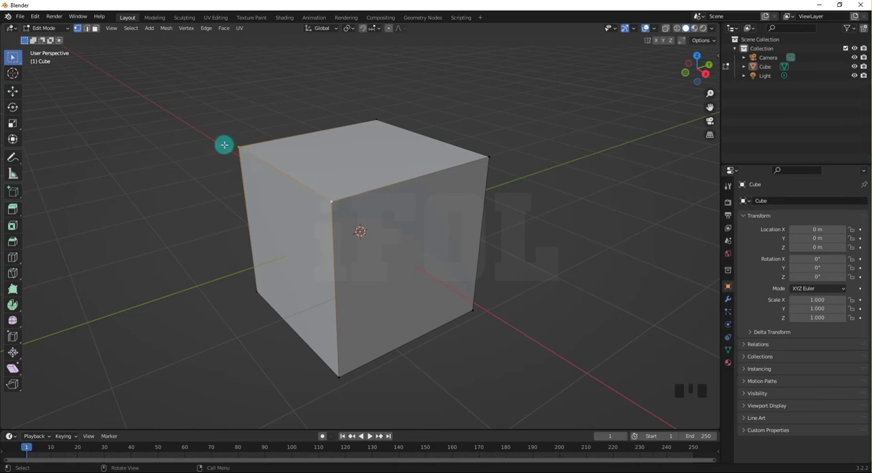
pyautogui.rightClick(331, 202)
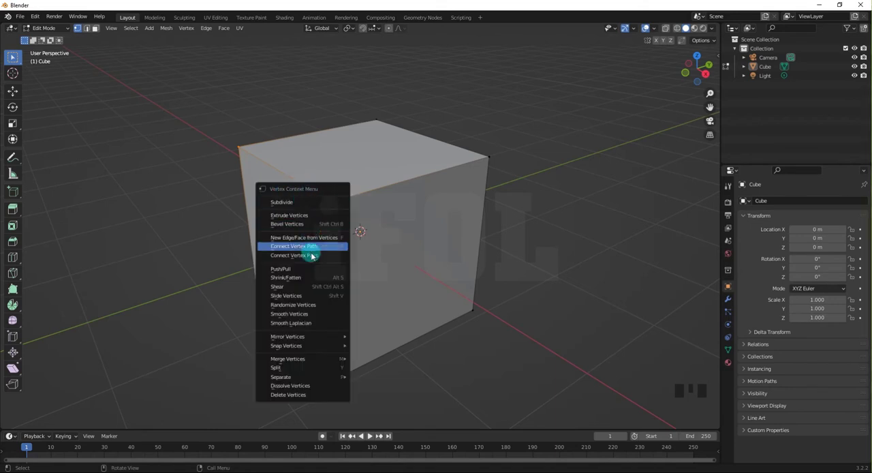
pyautogui.moveTo(305, 361)
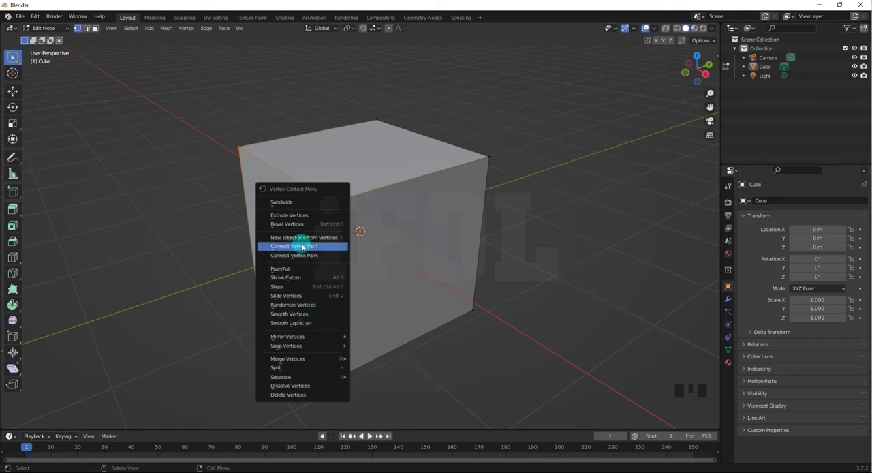
pyautogui.click(274, 203)
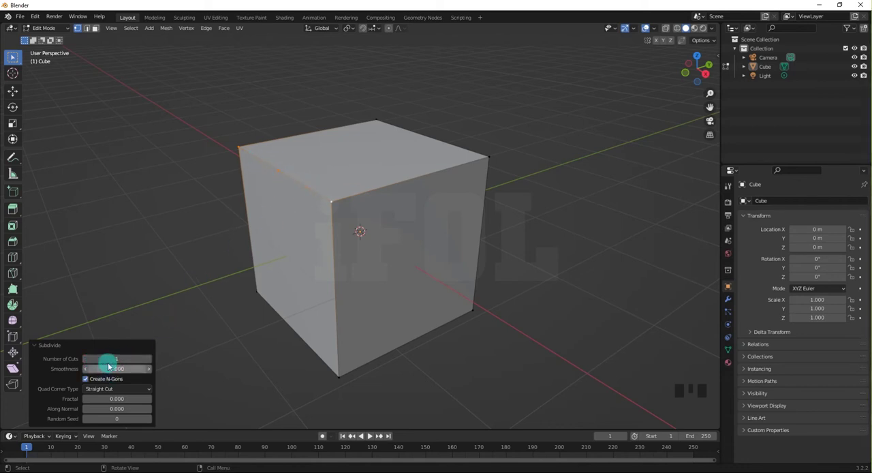
# Set the subdivision's Number of Cuts to 10 and deselect the edge.
pyautogui.moveTo(109, 360); pyautogui.dragTo(151, 349)
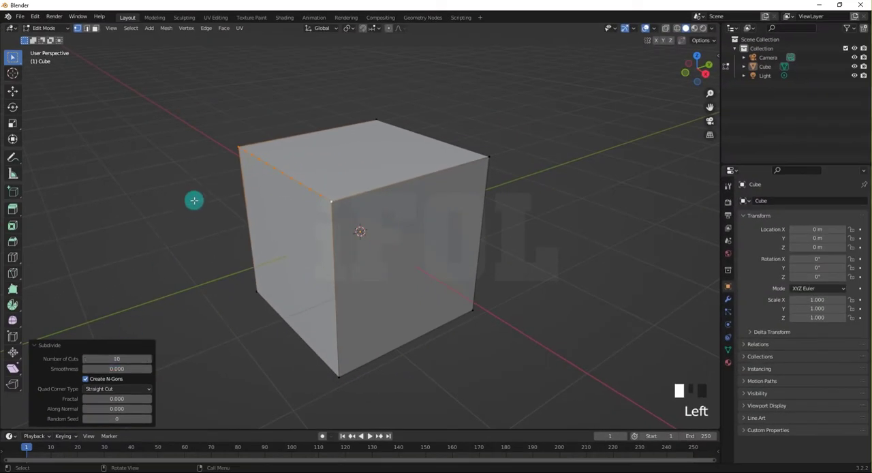
pyautogui.click(106, 361)
pyautogui.click(104, 358)
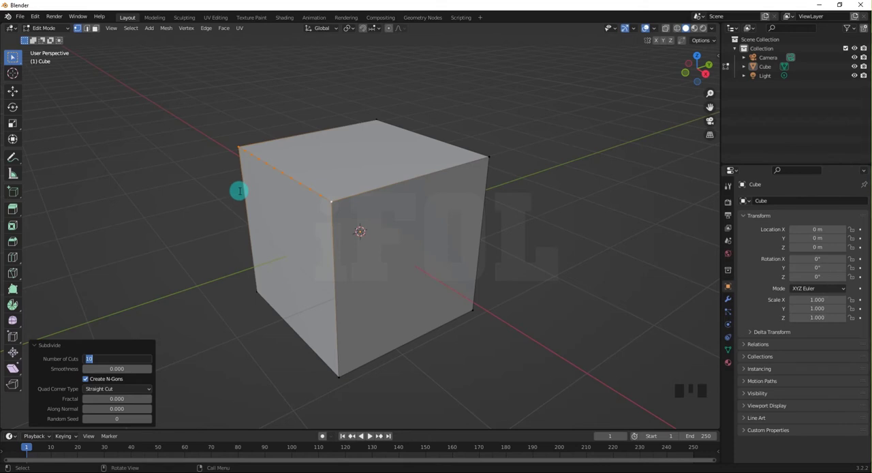
pyautogui.click(199, 250)
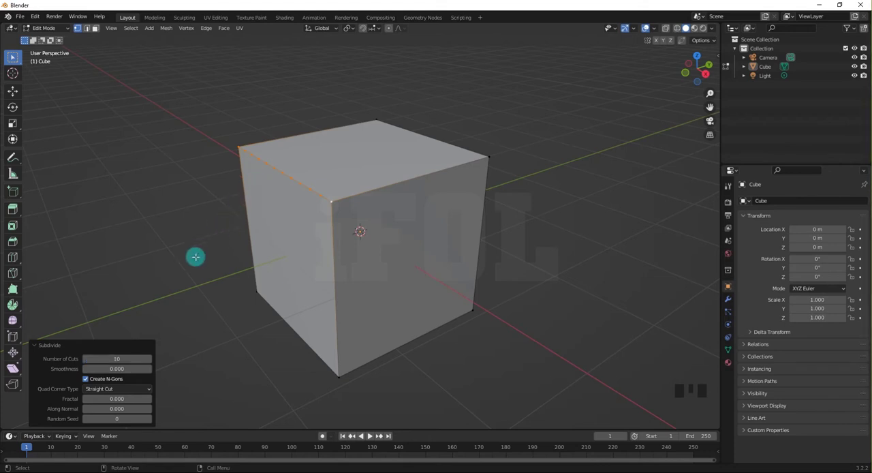
pyautogui.click(196, 254)
# Examine the subdivided upper edge from several angles, selecting individual new vertices along it.
pyautogui.scroll(2, 277, 138)
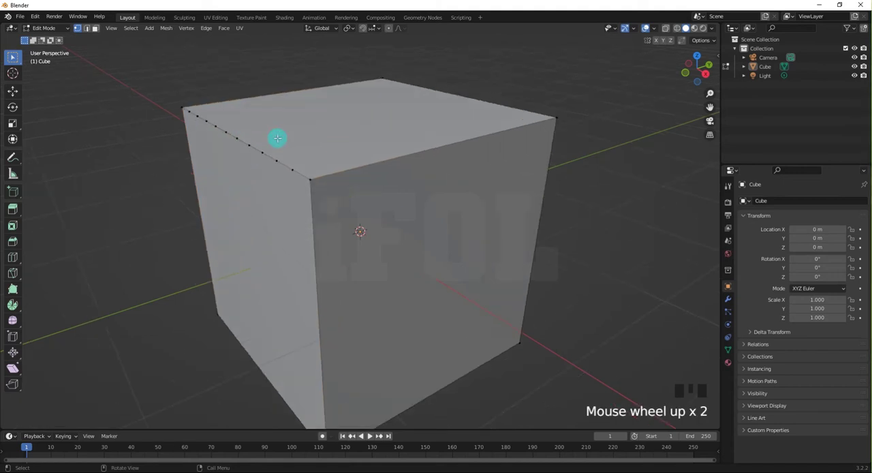
pyautogui.moveTo(261, 190); pyautogui.dragTo(204, 197, button='middle')
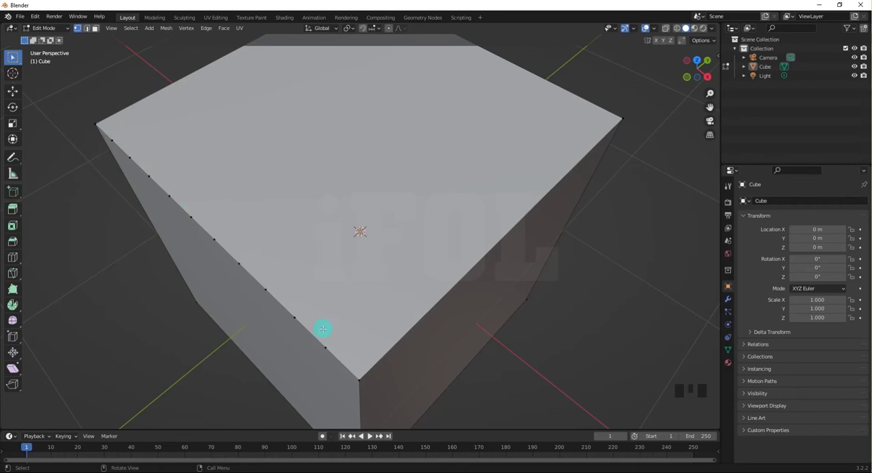
pyautogui.moveTo(164, 218); pyautogui.dragTo(218, 253, button='middle')
pyautogui.scroll(-2, 219, 252)
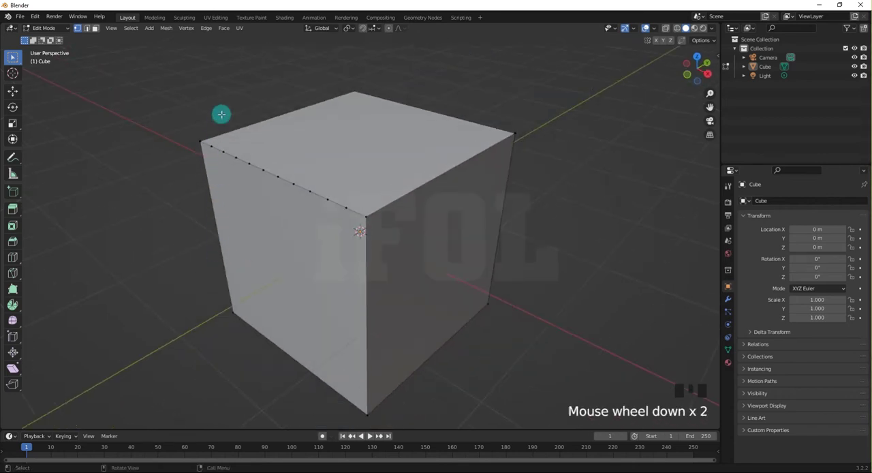
pyautogui.scroll(2, 222, 119)
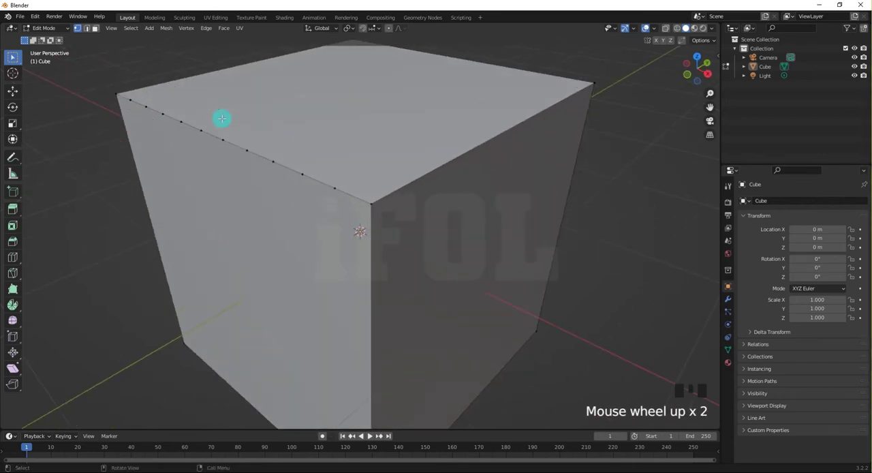
pyautogui.click(273, 161)
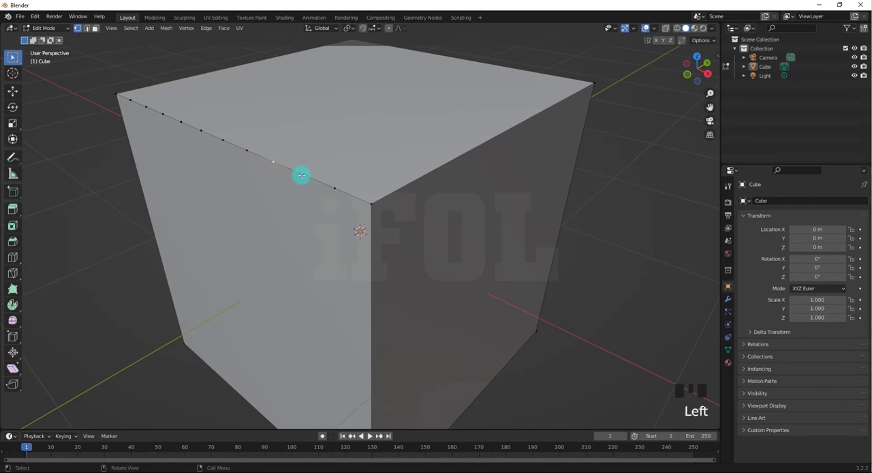
pyautogui.click(301, 175)
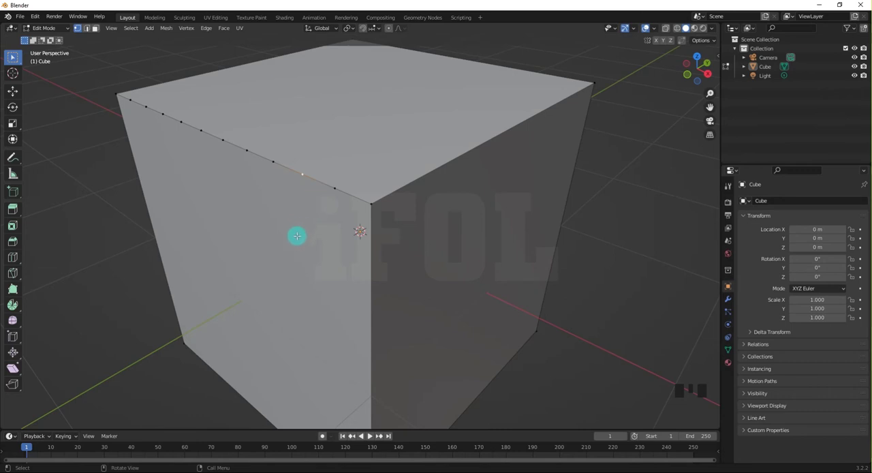
pyautogui.scroll(-2, 290, 245)
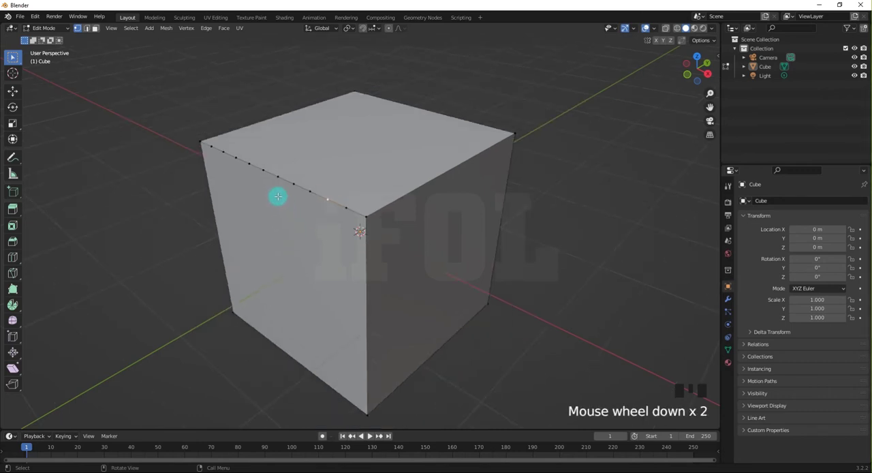
pyautogui.click(156, 134)
# Select all vertices along the subdivided upper edge and subdivide its segments again with 3 cuts each.
pyautogui.scroll(2, 198, 120)
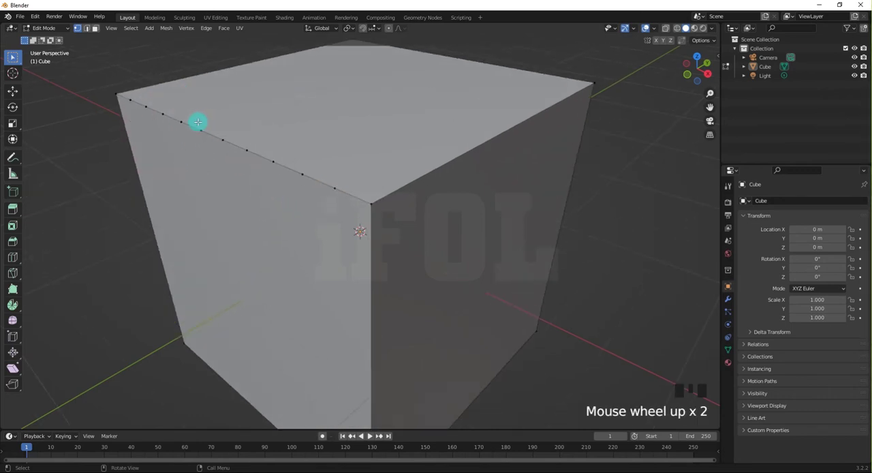
pyautogui.scroll(-1, 152, 166)
pyautogui.moveTo(146, 111); pyautogui.dragTo(393, 227)
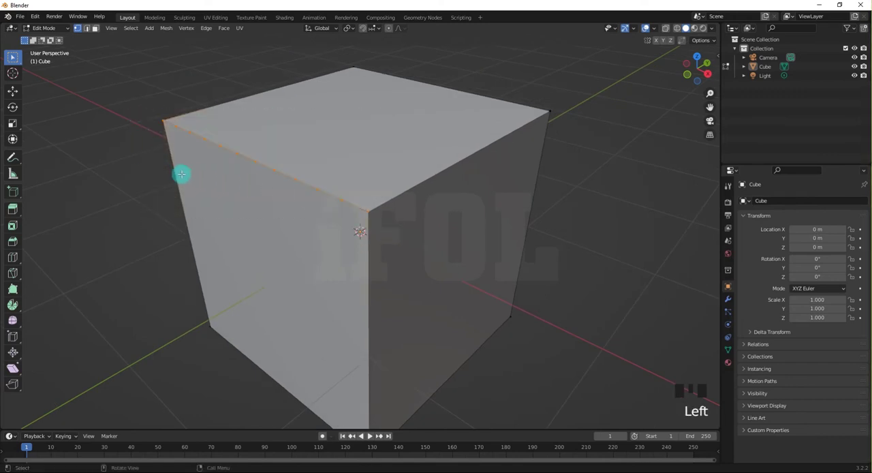
pyautogui.click(149, 163)
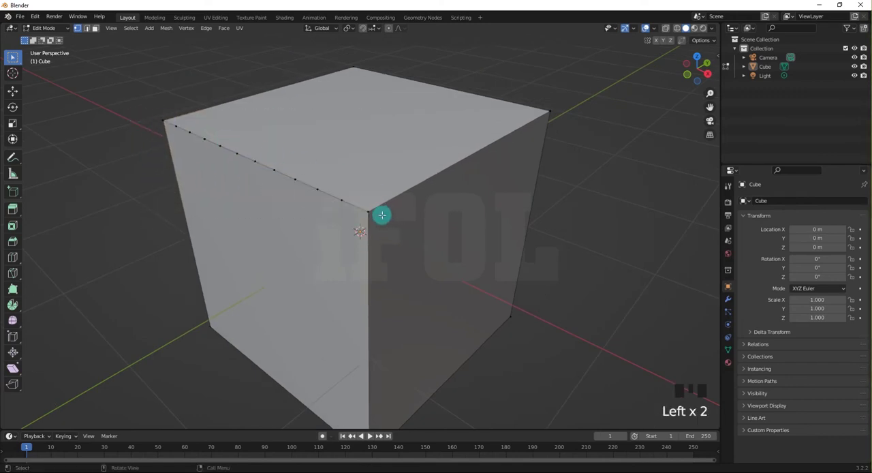
pyautogui.moveTo(158, 115); pyautogui.dragTo(366, 214)
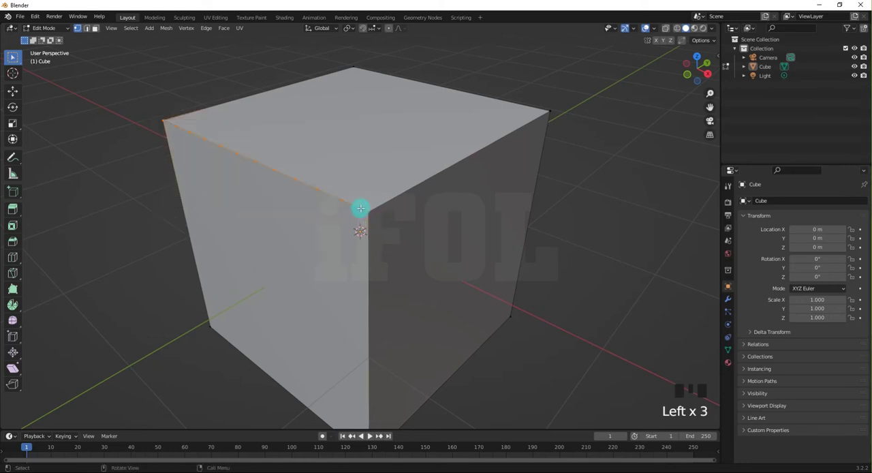
pyautogui.moveTo(361, 210); pyautogui.dragTo(355, 210, button='right')
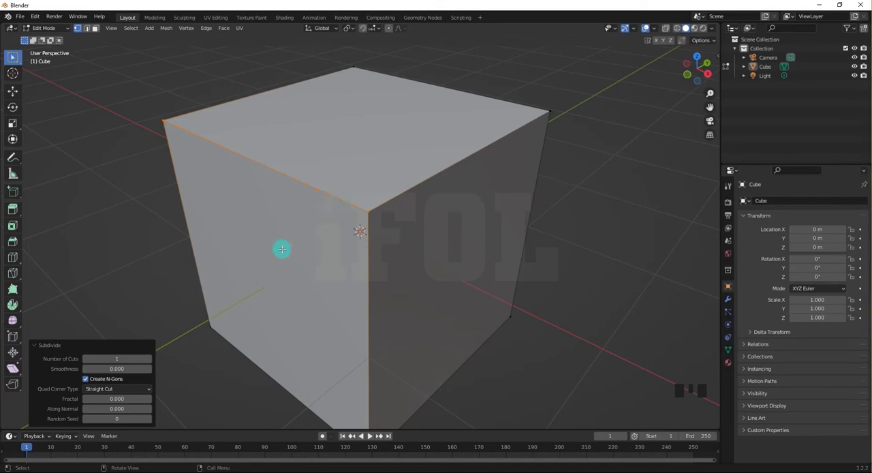
pyautogui.click(106, 360)
pyautogui.moveTo(106, 360)
pyautogui.mouseDown()
pyautogui.moveTo(133, 353)
pyautogui.moveTo(119, 355)
pyautogui.mouseUp()
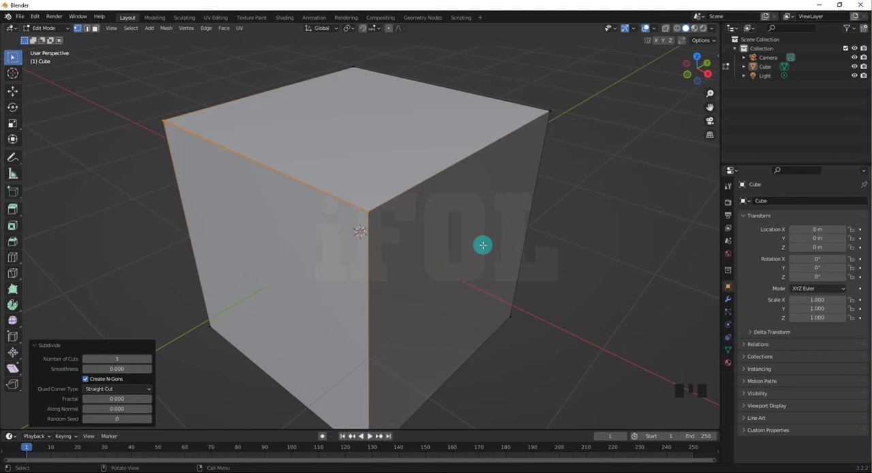
pyautogui.press('Escape')
pyautogui.press('Escape')
pyautogui.click(155, 272)
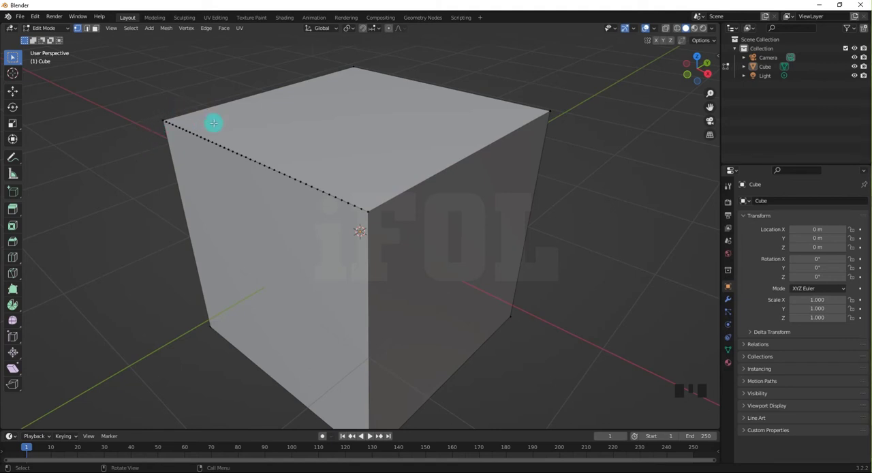
# Undo the second subdivision of the upper edge along with the selections made for it.
pyautogui.hotkey('ctrl', 'z')
pyautogui.hotkey('ctrl', 'z')
pyautogui.hotkey('ctrl', 'z')
pyautogui.hotkey('ctrl', 'z')
pyautogui.hotkey('ctrl', 'z')
pyautogui.hotkey('ctrl', 'z')
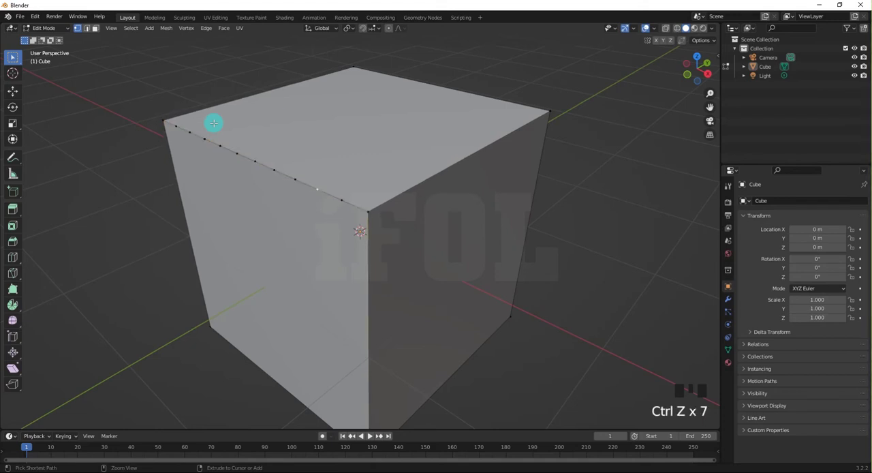
# Undo the first subdivision of the upper edge and clear the selection on the cube.
pyautogui.hotkey('ctrl', 'z')
pyautogui.hotkey('ctrl', 'z')
pyautogui.hotkey('ctrl', 'z')
pyautogui.hotkey('ctrl', 'z')
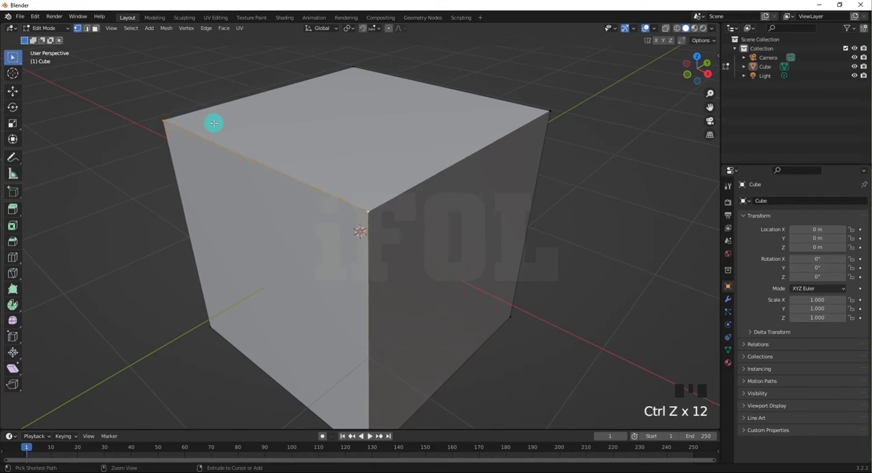
pyautogui.hotkey('ctrl', 'z')
pyautogui.click(197, 202)
pyautogui.moveTo(377, 217)
pyautogui.mouseDown(button='middle')
pyautogui.moveTo(370, 248)
pyautogui.moveTo(362, 216)
pyautogui.mouseUp(button='middle')
pyautogui.scroll(-4, 362, 204)
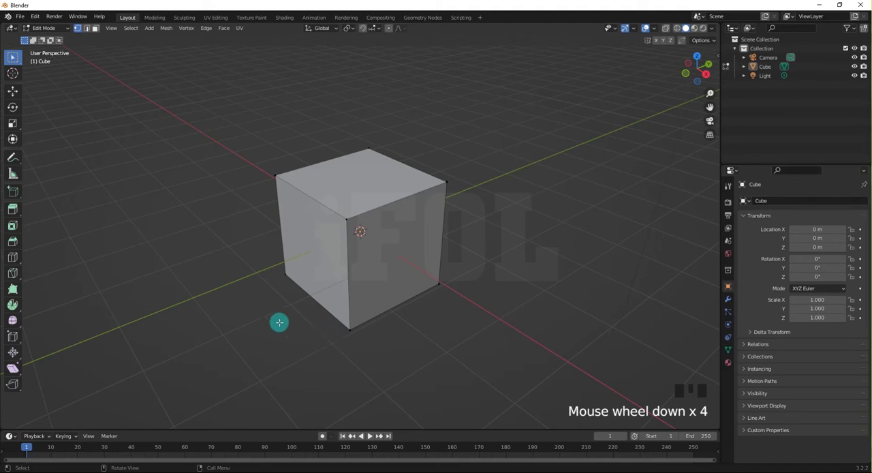
# In edge select mode, subdivide the same upper edge of the cube with 8 cuts.
pyautogui.click(88, 30)
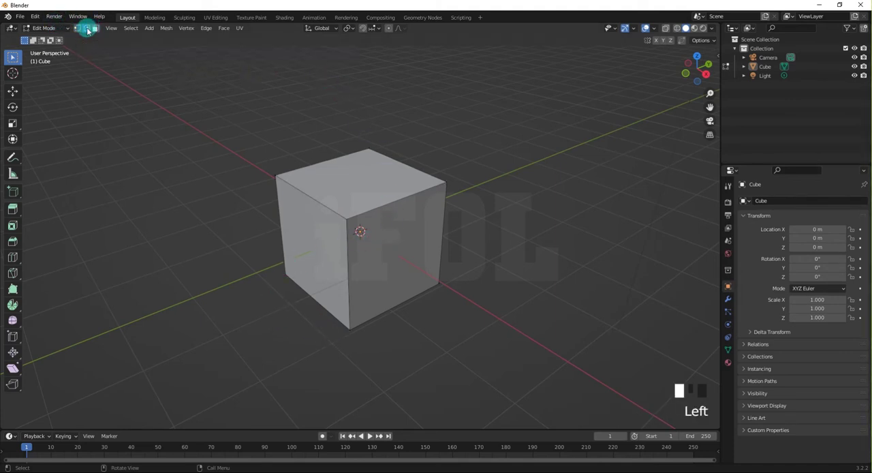
pyautogui.scroll(2, 291, 149)
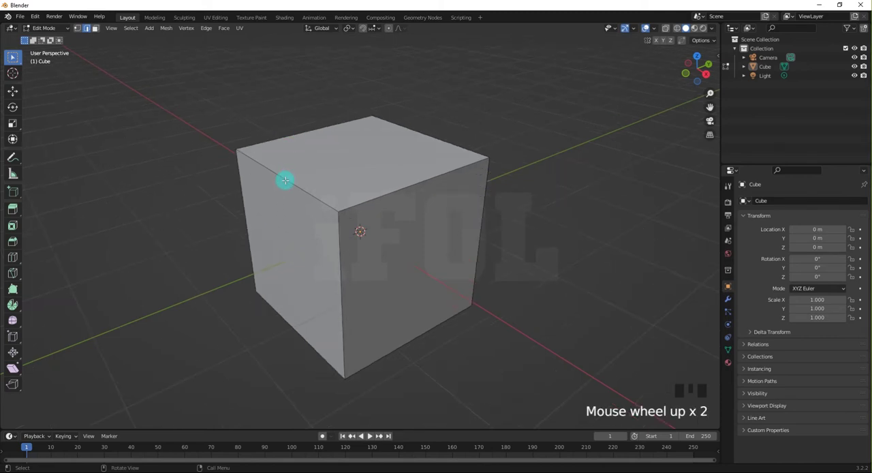
pyautogui.click(285, 178)
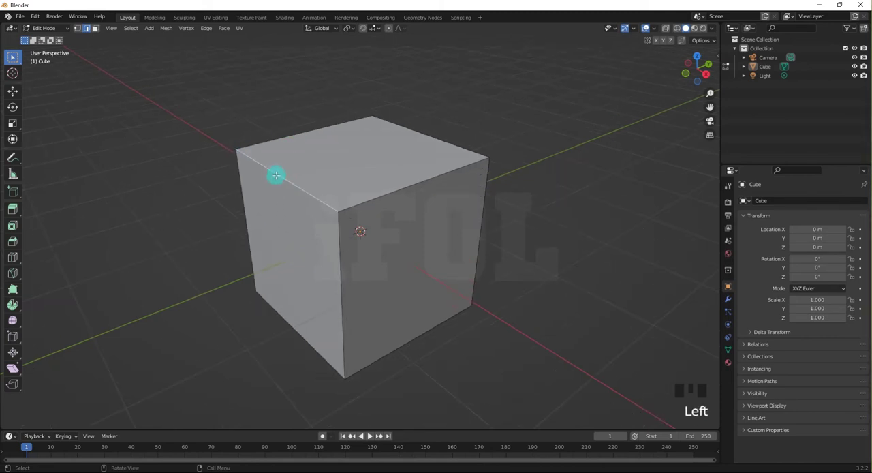
pyautogui.moveTo(275, 175); pyautogui.dragTo(249, 176, button='right')
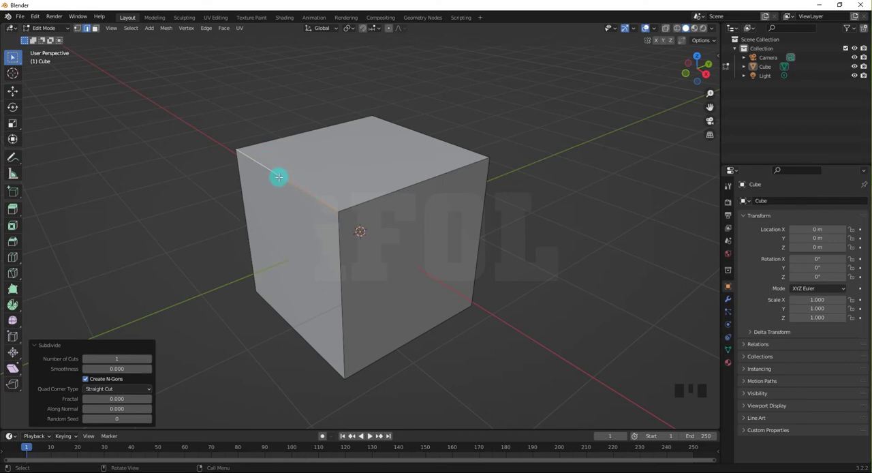
pyautogui.click(116, 358)
pyautogui.moveTo(117, 359); pyautogui.dragTo(172, 343)
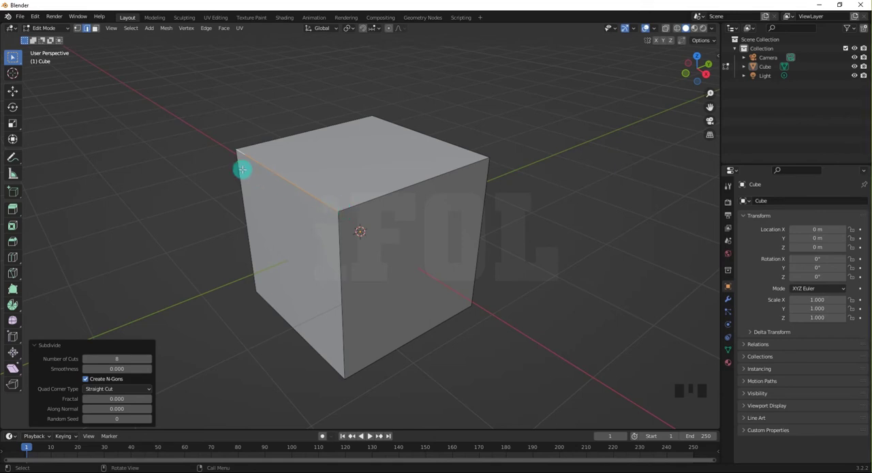
# Deselect the edge, switch to vertex select mode, and examine the new vertices along it.
pyautogui.click(204, 216)
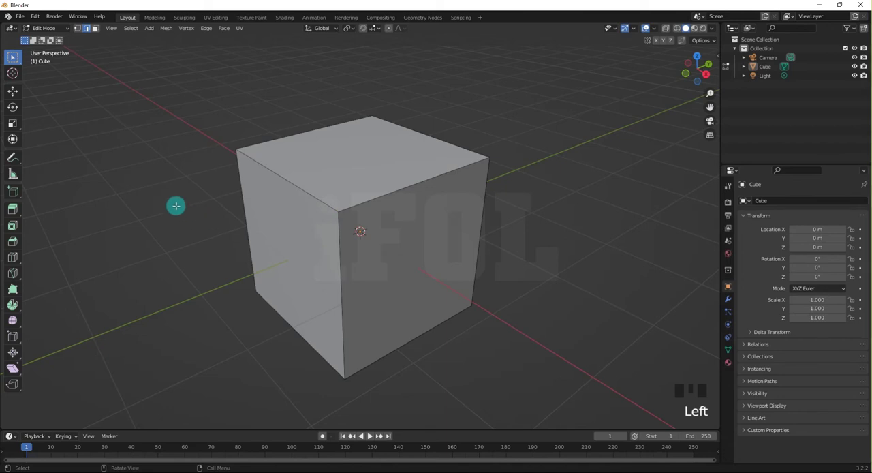
pyautogui.click(77, 29)
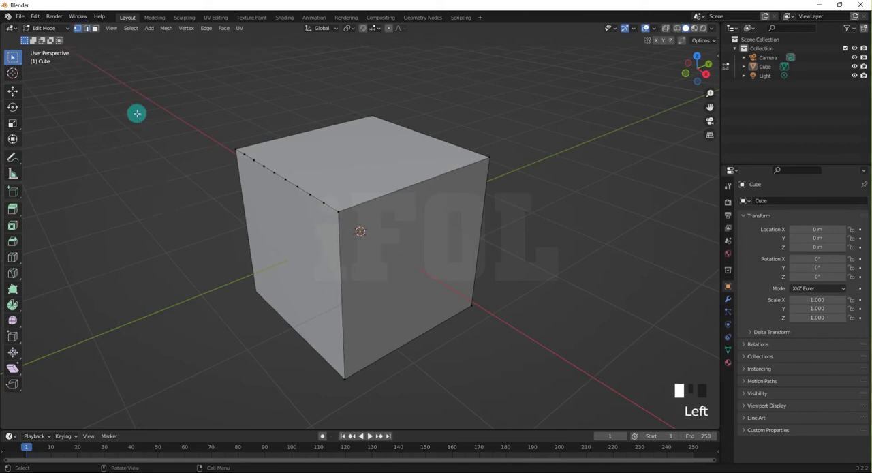
pyautogui.moveTo(217, 151); pyautogui.dragTo(240, 148, button='middle')
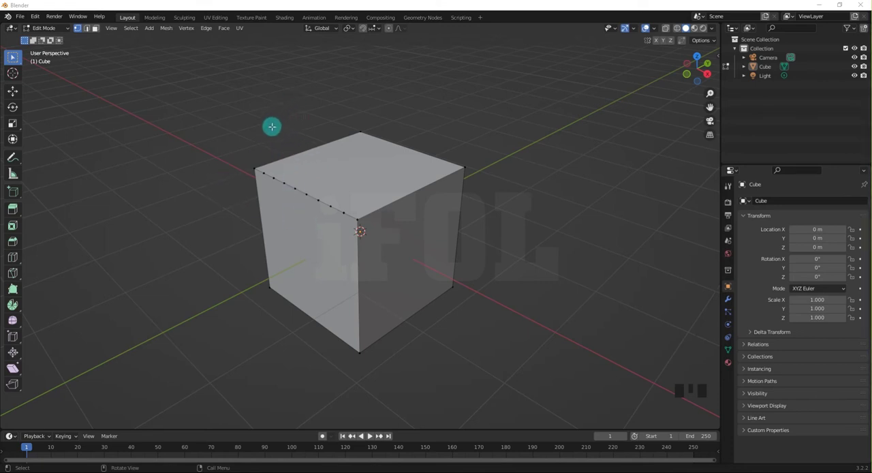
# Try deleting the corner vertex at the near end of the subdivided edge, undo the deletion, and clear the selection.
pyautogui.scroll(2, 263, 140)
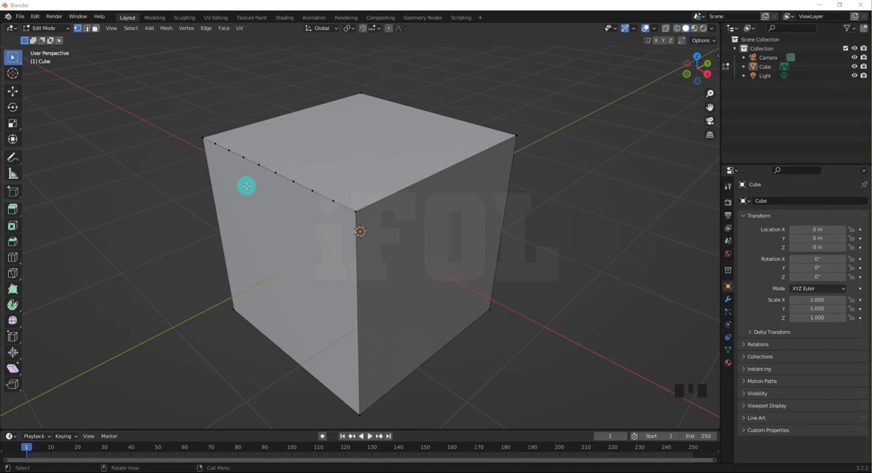
pyautogui.click(354, 212)
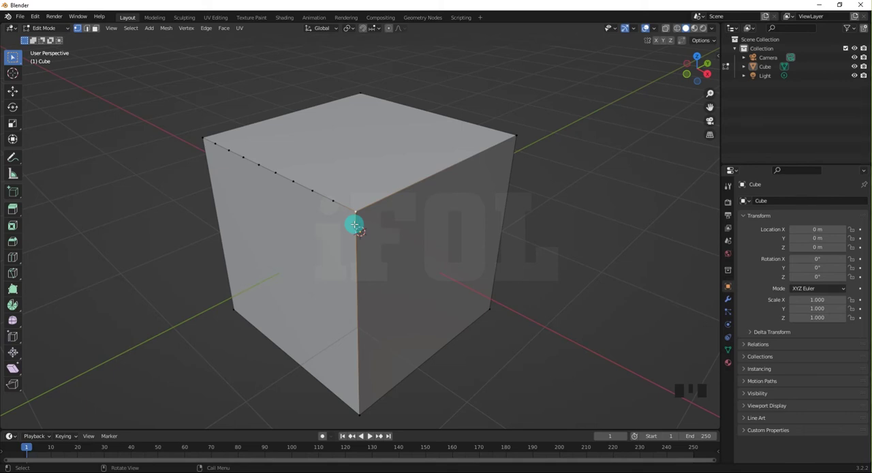
pyautogui.press('x')
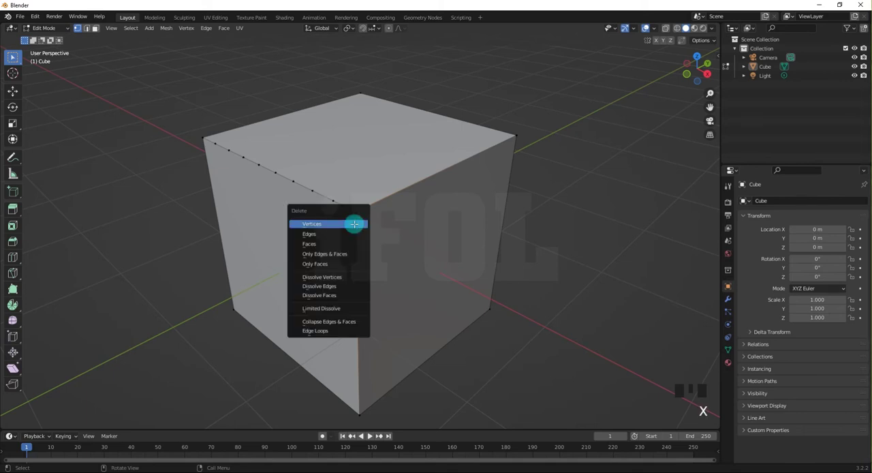
pyautogui.click(306, 225)
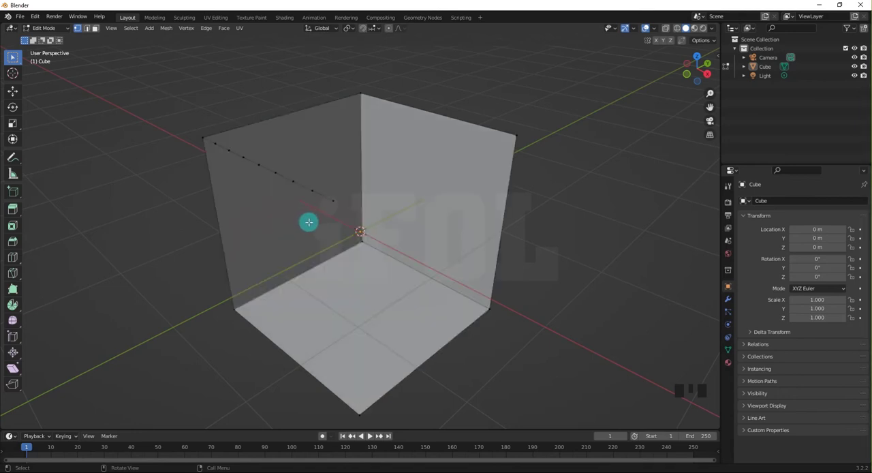
pyautogui.moveTo(306, 225); pyautogui.dragTo(188, 177, button='middle')
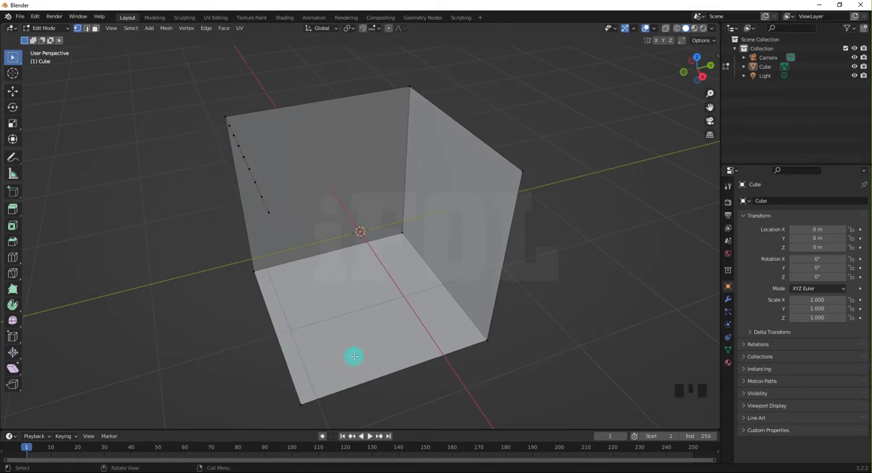
pyautogui.moveTo(359, 274)
pyautogui.mouseDown(button='middle')
pyautogui.moveTo(347, 282)
pyautogui.moveTo(352, 245)
pyautogui.moveTo(288, 253)
pyautogui.moveTo(329, 250)
pyautogui.moveTo(371, 267)
pyautogui.mouseUp(button='middle')
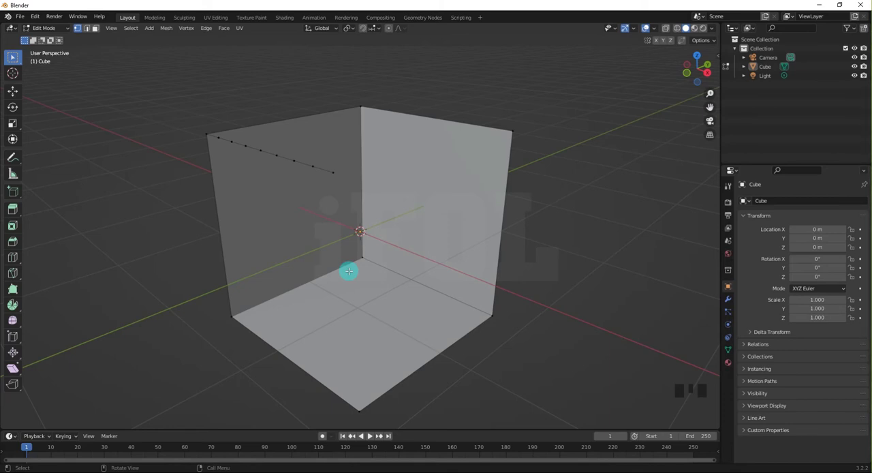
pyautogui.hotkey('ctrl', 'z')
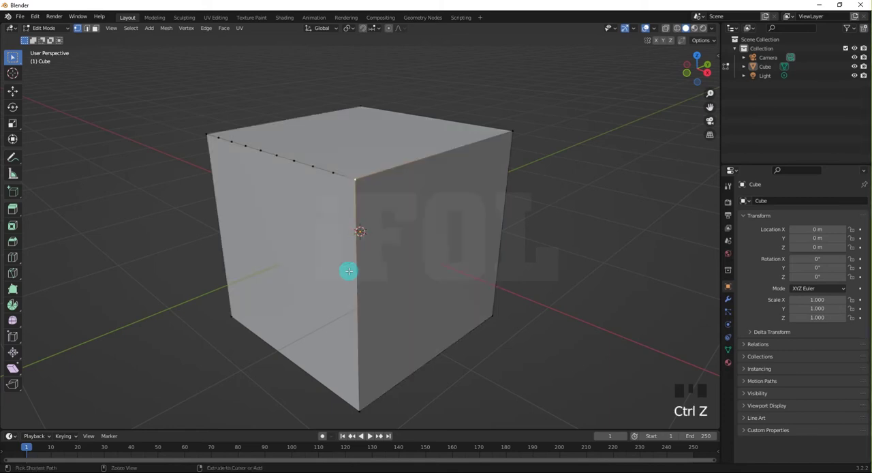
pyautogui.click(521, 241)
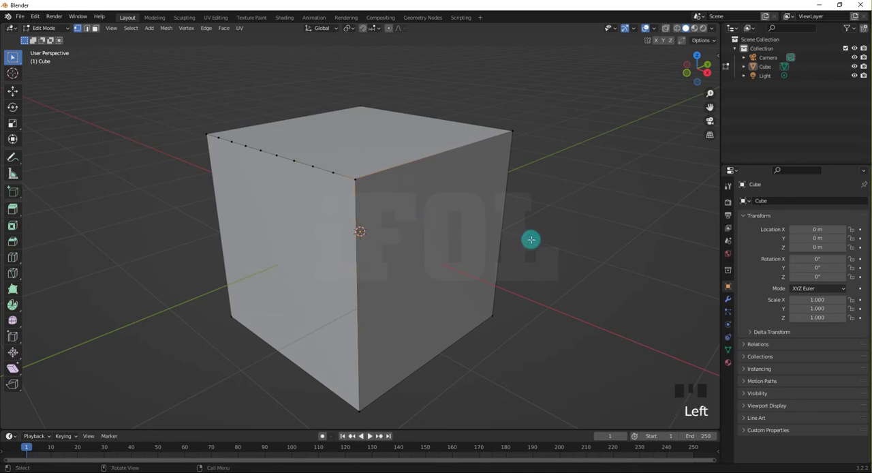
# Dissolve two vertices on the subdivided upper edge: the second new vertex from the near corner and the second from the far corner.
pyautogui.moveTo(515, 247); pyautogui.dragTo(318, 216, button='middle')
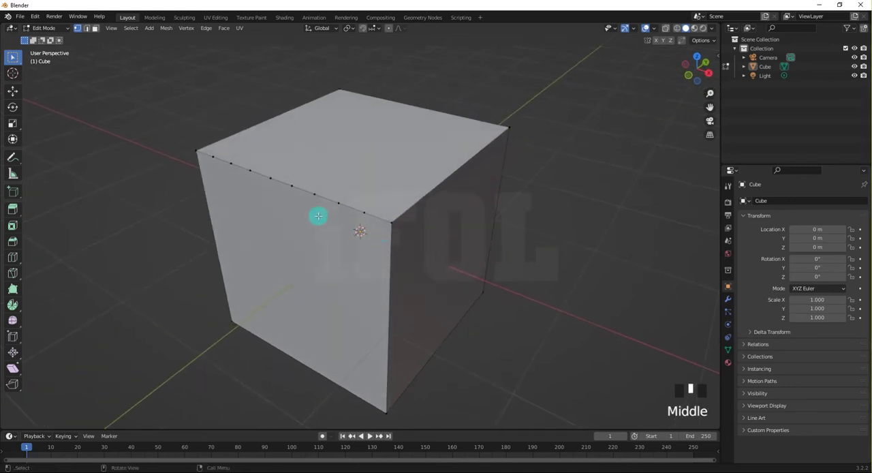
pyautogui.scroll(2, 316, 200)
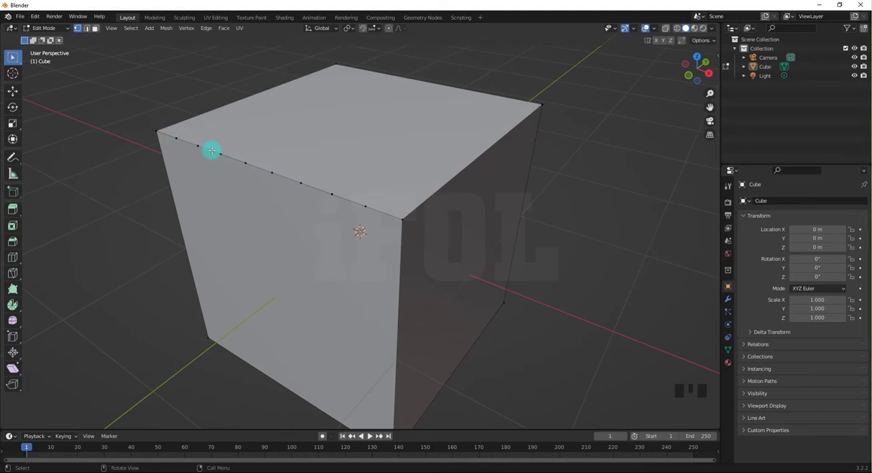
pyautogui.click(332, 194)
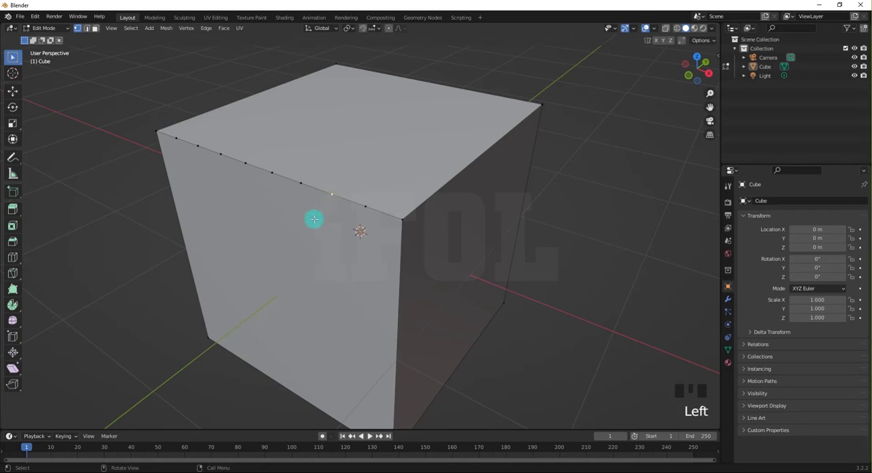
pyautogui.rightClick(331, 194)
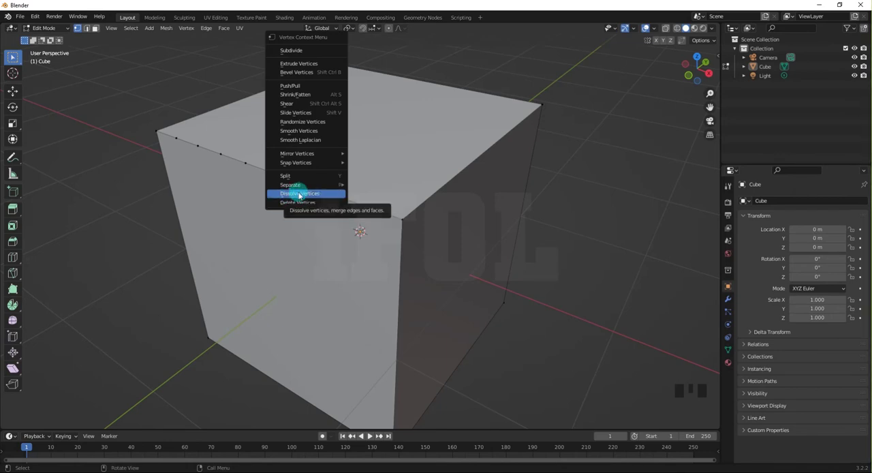
pyautogui.click(304, 194)
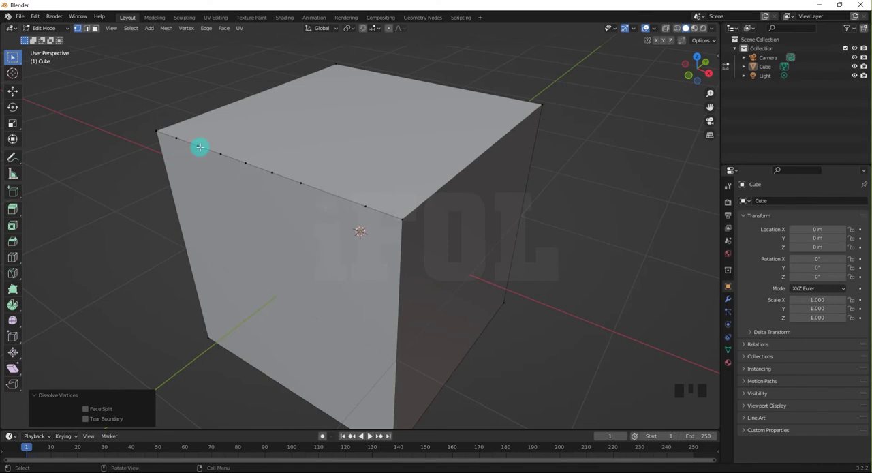
pyautogui.click(197, 146)
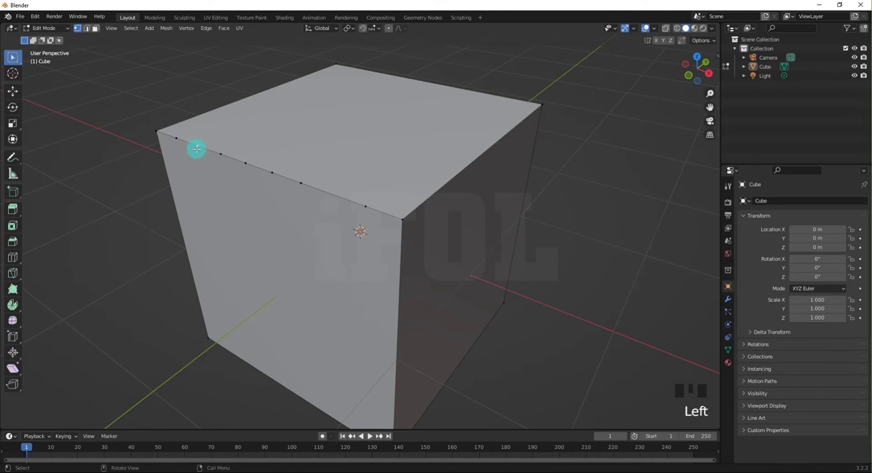
pyautogui.rightClick(197, 146)
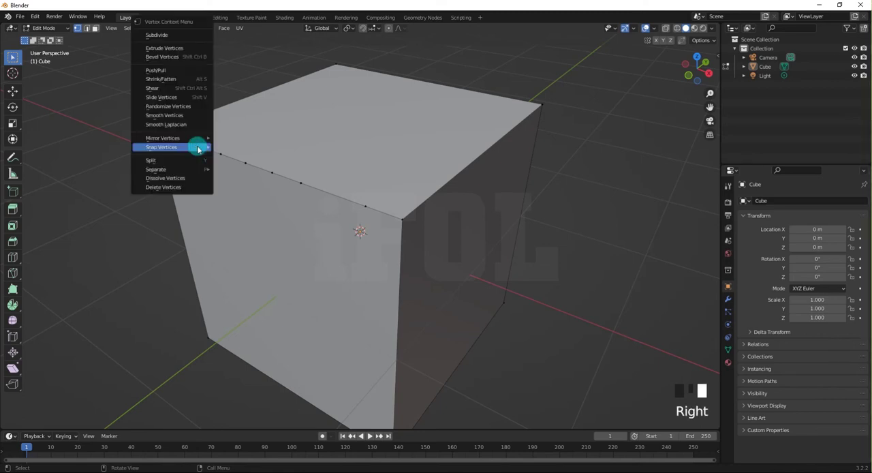
pyautogui.click(173, 180)
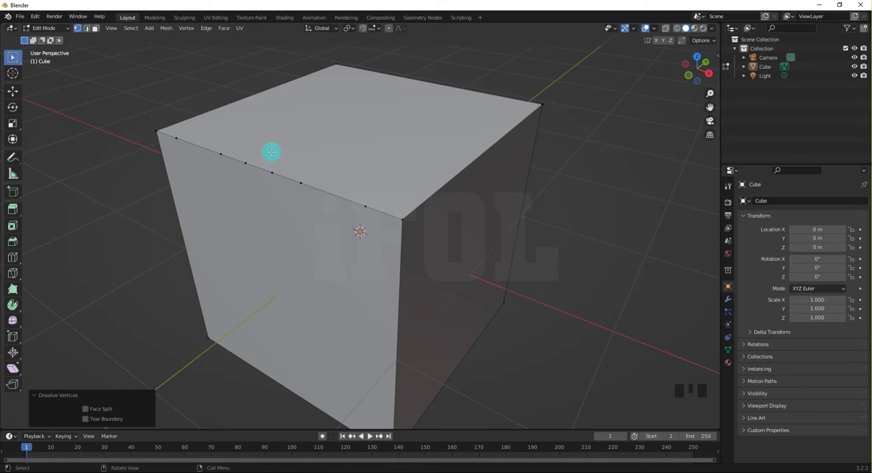
# Add a loose vertex in the empty space beside the cube.
pyautogui.moveTo(345, 199); pyautogui.dragTo(296, 198, button='middle')
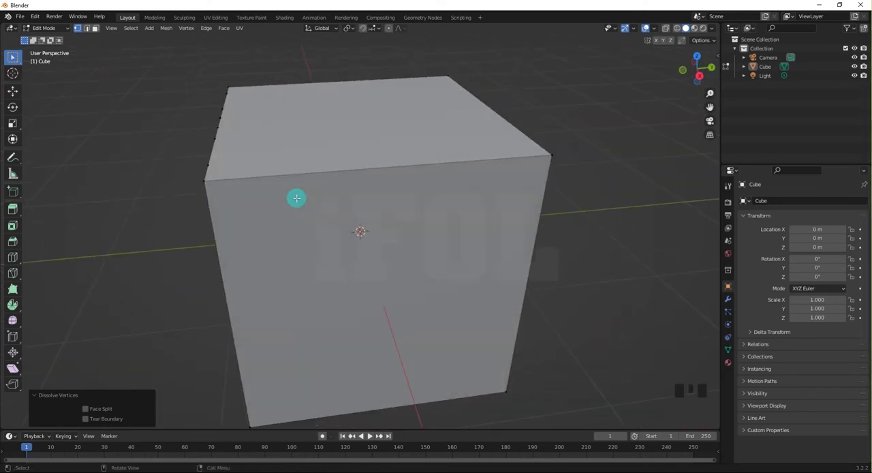
pyautogui.scroll(-3, 246, 215)
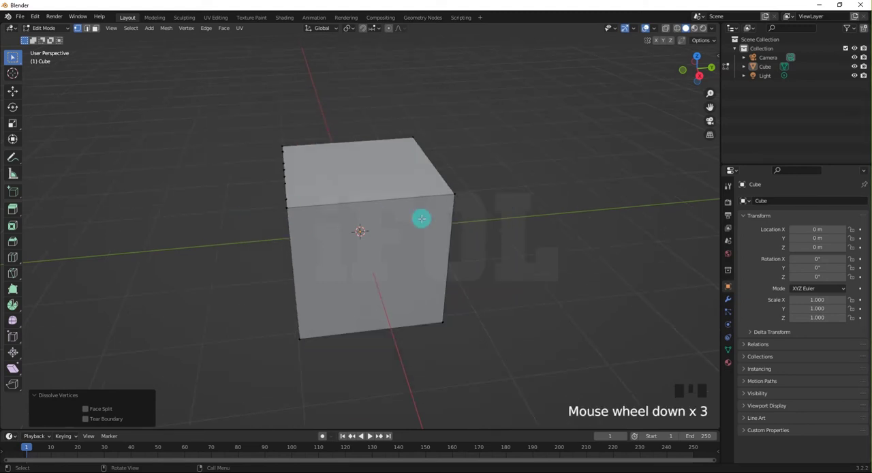
pyautogui.moveTo(401, 229); pyautogui.dragTo(378, 223, button='middle')
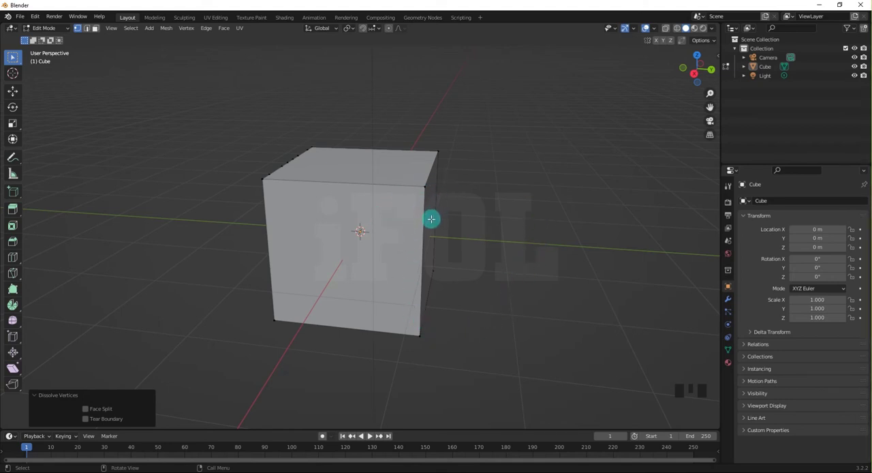
pyautogui.moveTo(402, 240); pyautogui.dragTo(420, 250, button='middle')
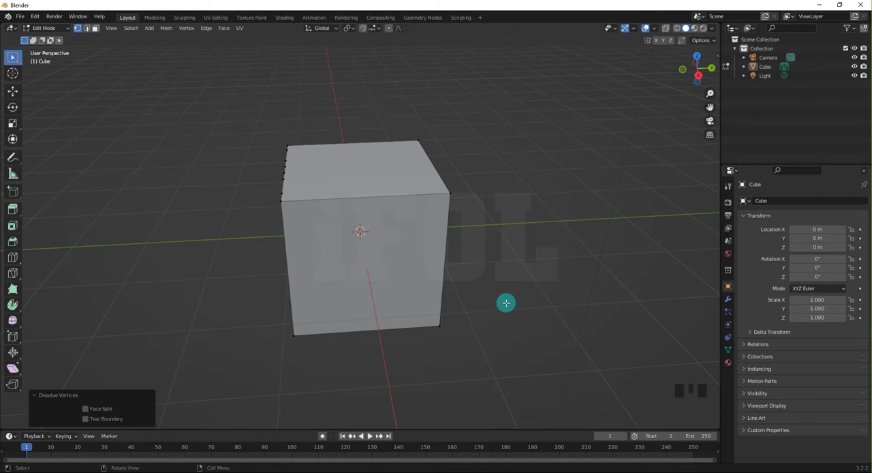
pyautogui.keyDown('ctrl'); pyautogui.rightClick(510, 253); pyautogui.keyUp('ctrl')
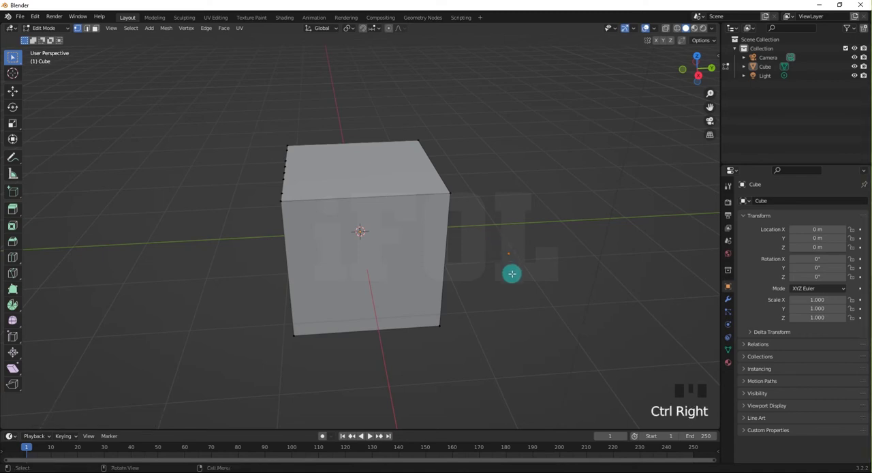
pyautogui.moveTo(509, 273); pyautogui.dragTo(426, 290, button='middle')
# Fill a triangular face between the loose vertex and the two end vertices of the cube's nearest vertical edge, and clear the selection.
pyautogui.click(491, 275)
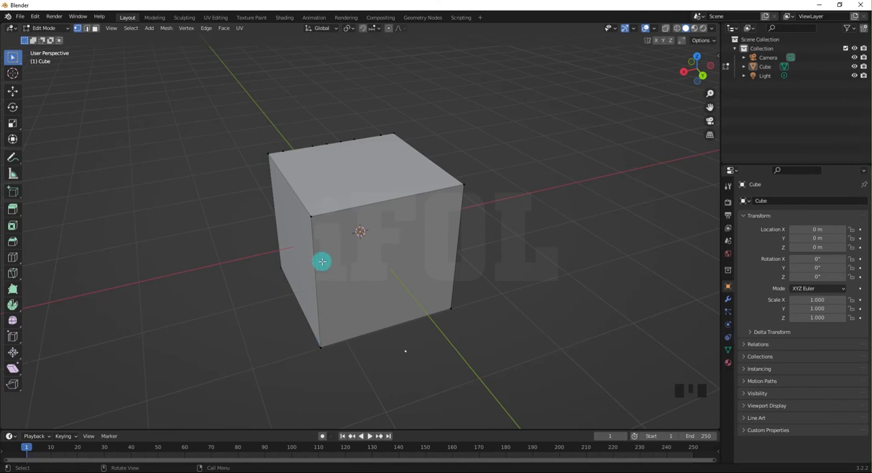
pyautogui.keyDown('shift'); pyautogui.click(310, 216); pyautogui.keyUp('shift')
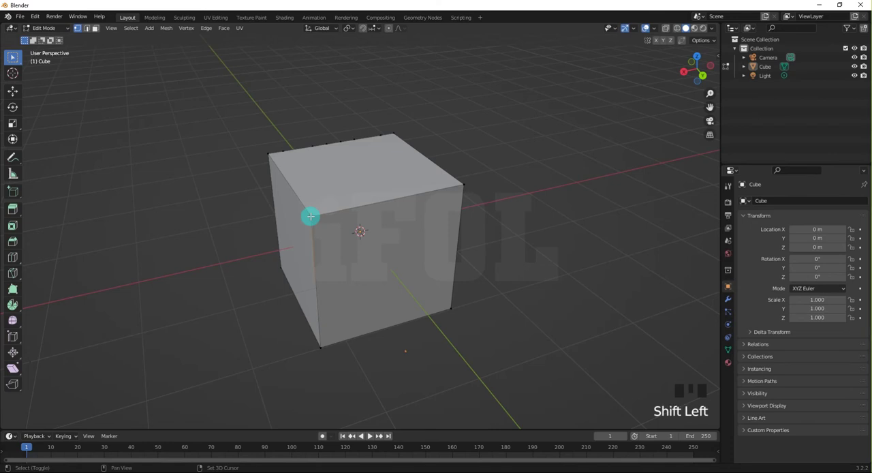
pyautogui.keyDown('shift'); pyautogui.click(321, 349); pyautogui.keyUp('shift')
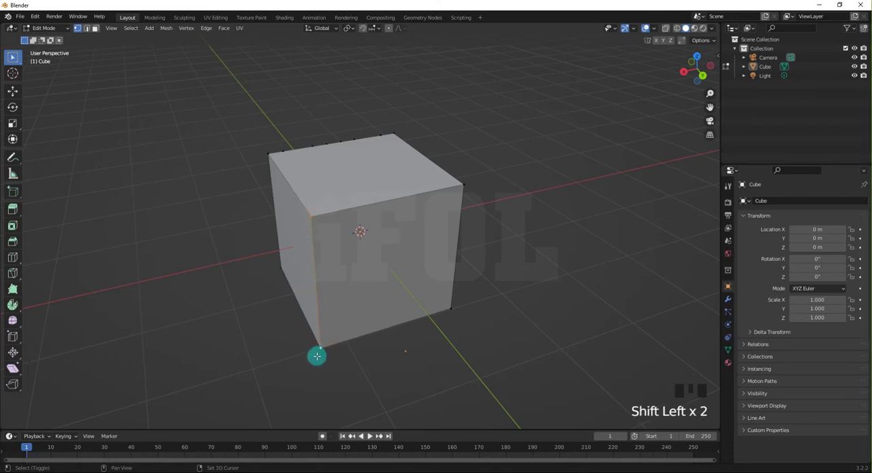
pyautogui.moveTo(320, 350); pyautogui.dragTo(381, 306, button='middle')
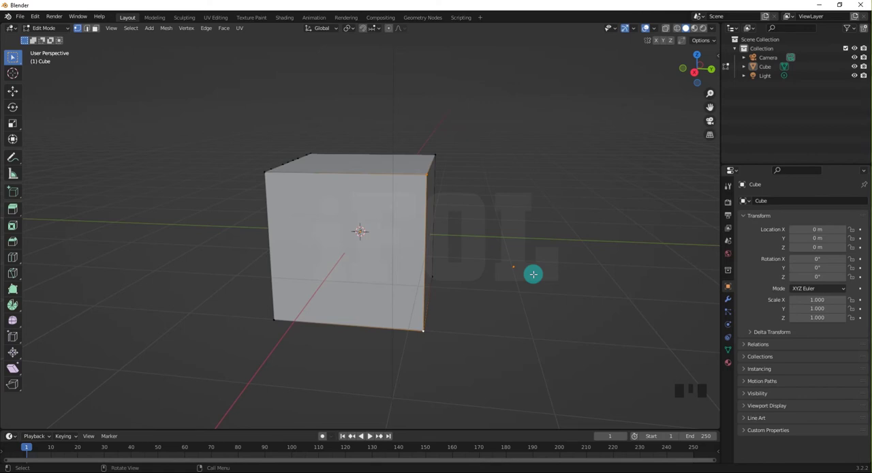
pyautogui.press('f')
pyautogui.moveTo(518, 288); pyautogui.dragTo(449, 335, button='middle')
pyautogui.click(353, 345)
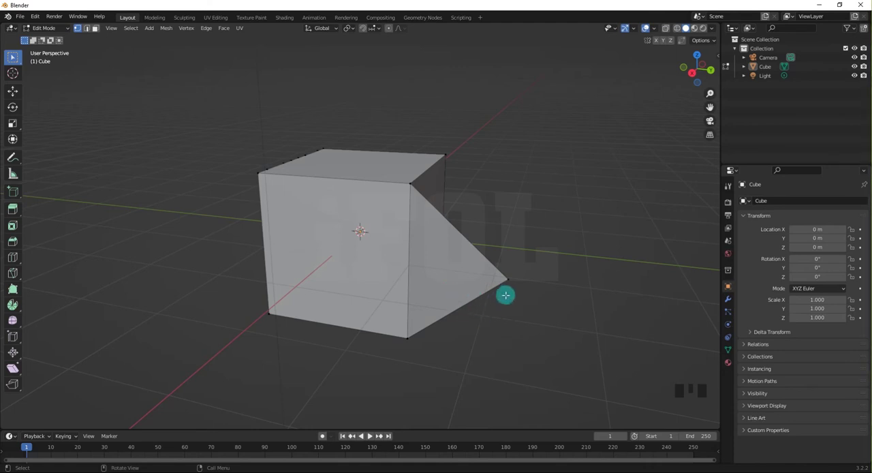
# Delete the outer tip vertex of the triangular face beside the cube.
pyautogui.moveTo(516, 298); pyautogui.dragTo(487, 253)
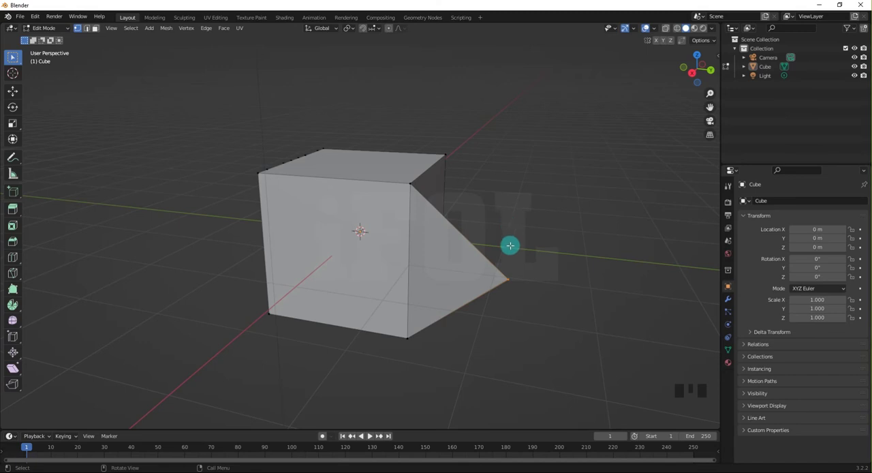
pyautogui.rightClick(508, 279)
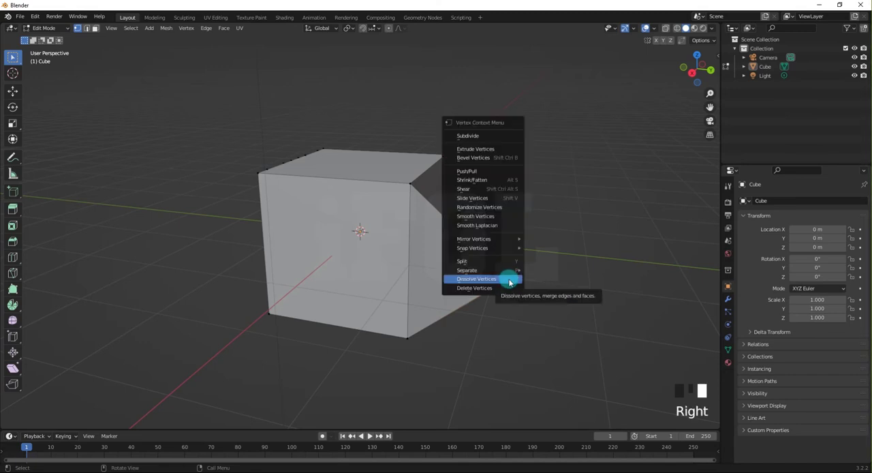
pyautogui.click(508, 279)
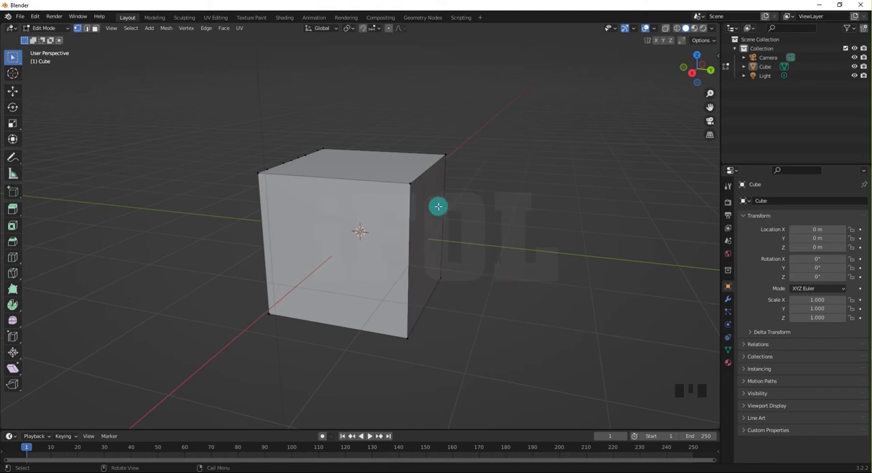
pyautogui.moveTo(422, 285); pyautogui.dragTo(411, 306, button='middle')
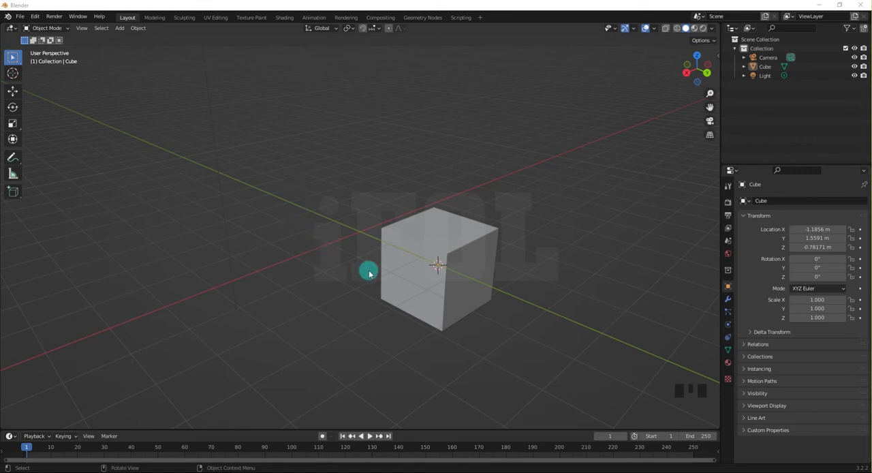
# Move the cube in Object Mode about -3.44 m along the global Y axis and deselect it.
pyautogui.moveTo(395, 271); pyautogui.dragTo(414, 265, button='middle')
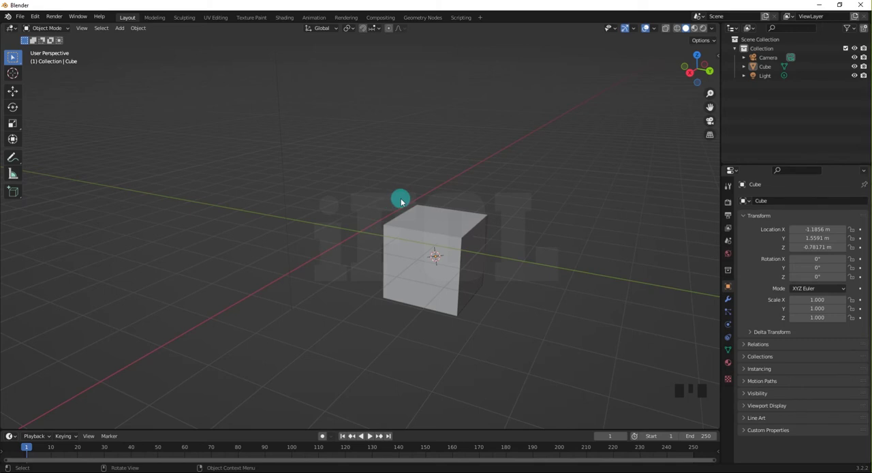
pyautogui.click(405, 238)
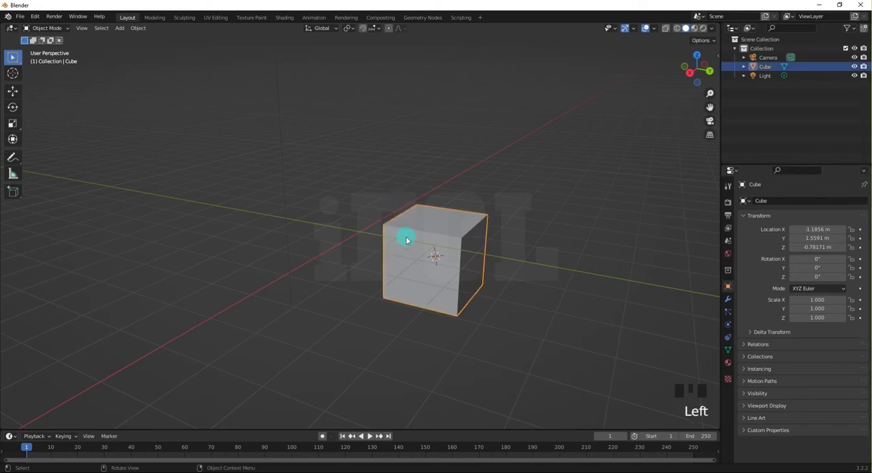
pyautogui.press('g')
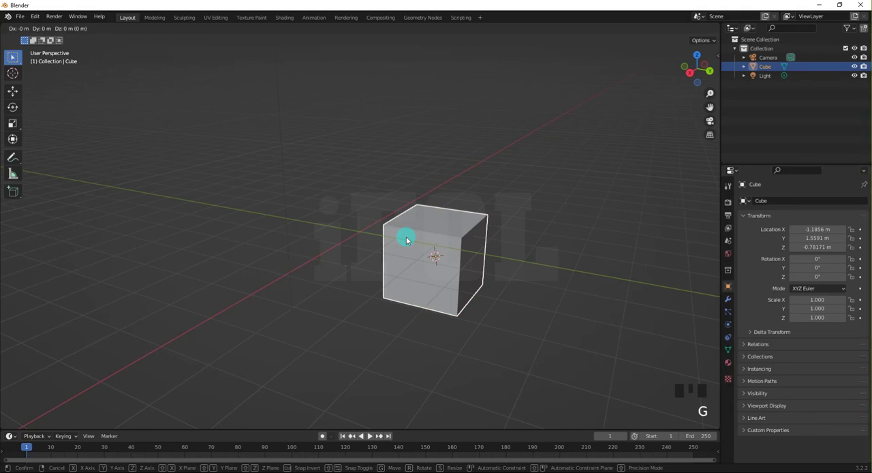
pyautogui.press('y')
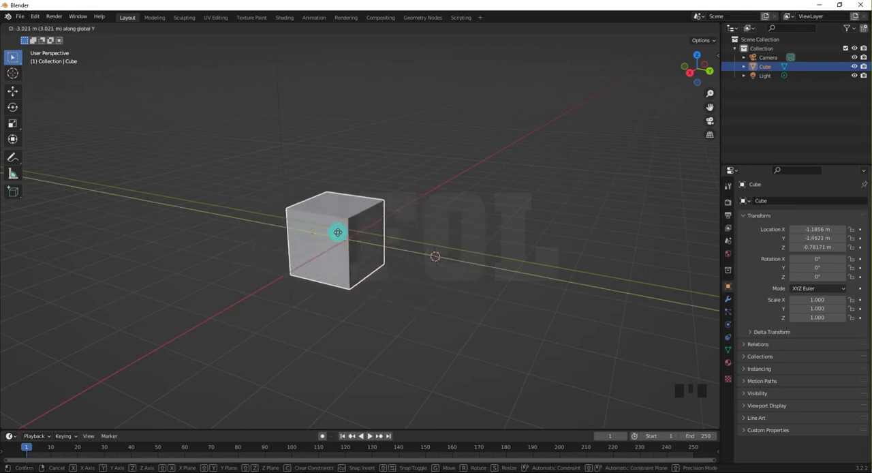
pyautogui.click(296, 239)
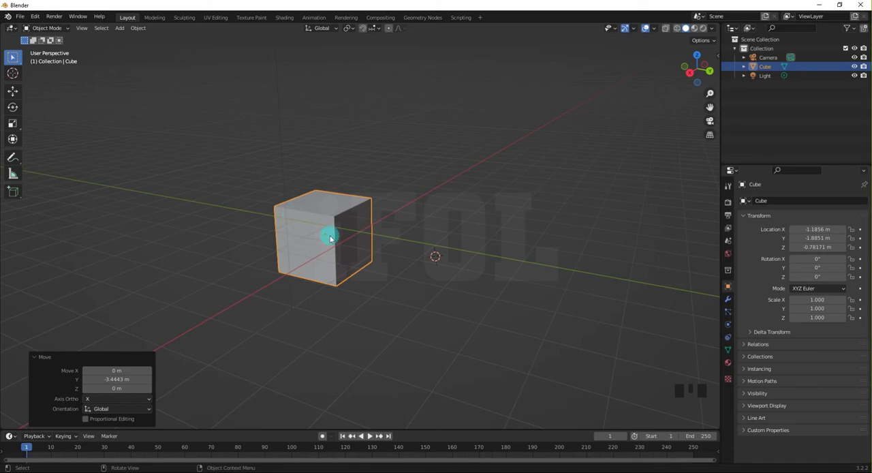
pyautogui.click(234, 247)
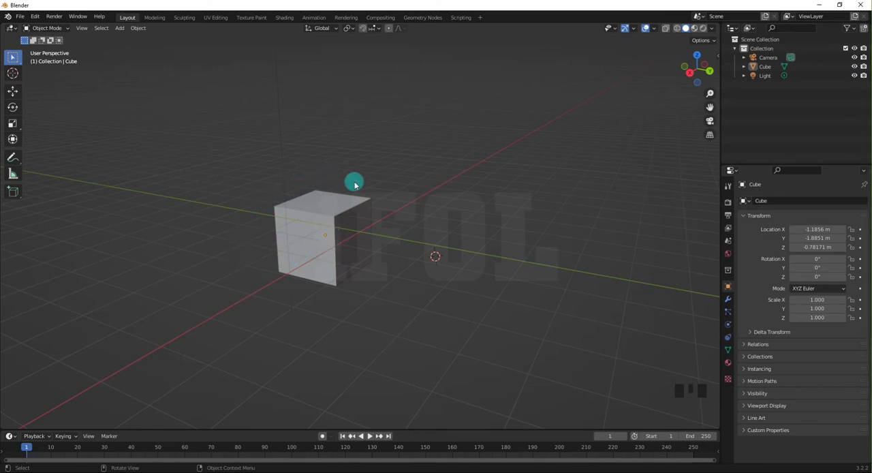
# In Edit Mode, move the cube's whole mesh about 6.12 m along Y, away from its origin, and clear the selection.
pyautogui.click(321, 228)
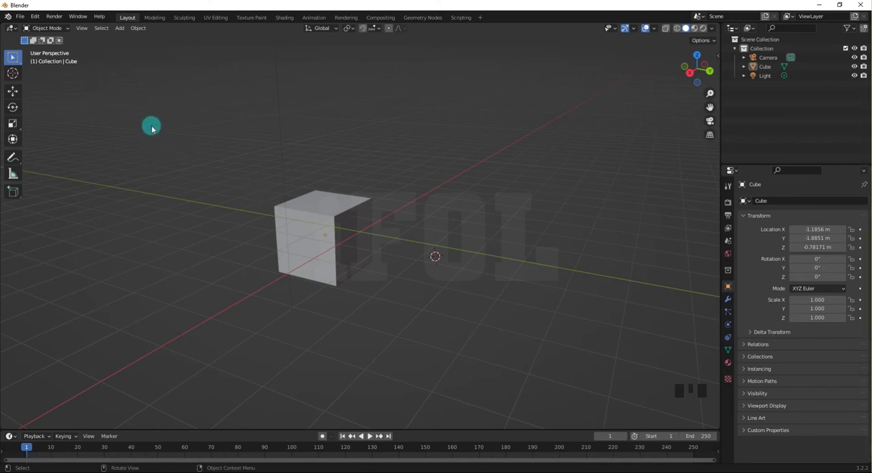
pyautogui.hotkey('ctrl', 'Tab')
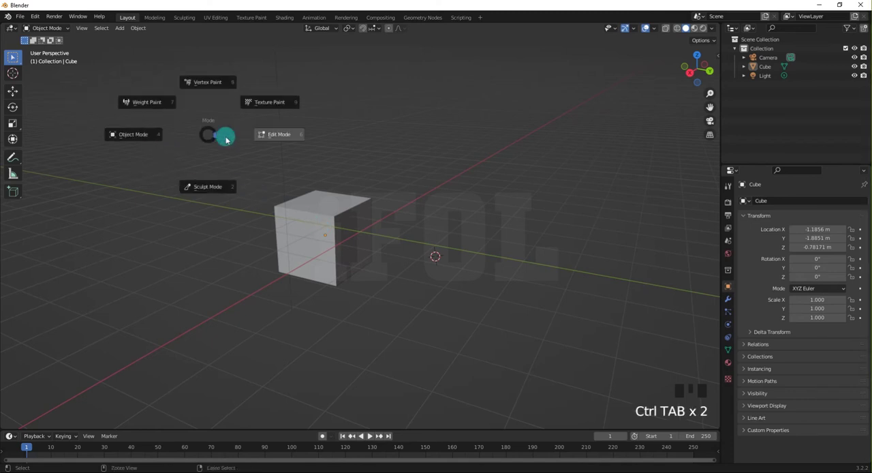
pyautogui.click(280, 133)
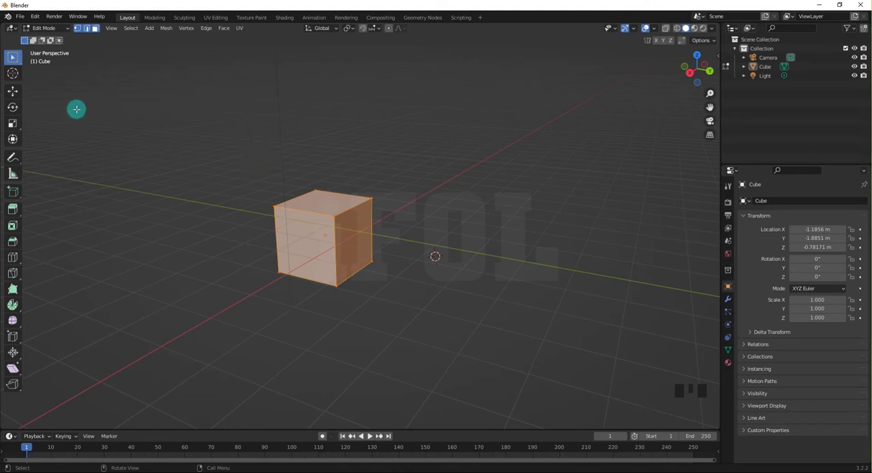
pyautogui.click(12, 93)
pyautogui.click(360, 242)
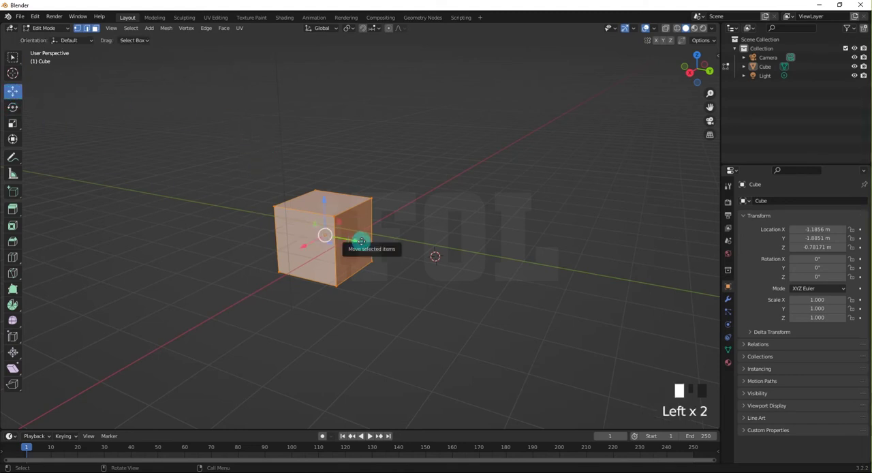
pyautogui.moveTo(360, 242); pyautogui.dragTo(566, 266)
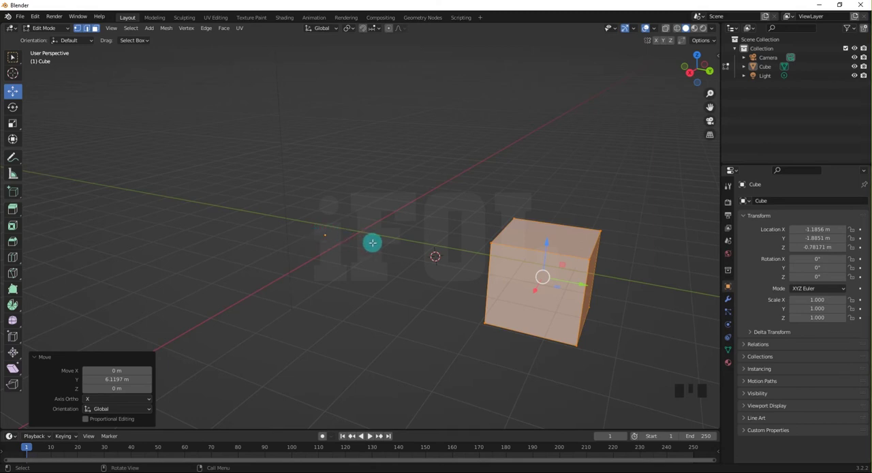
pyautogui.click(436, 267)
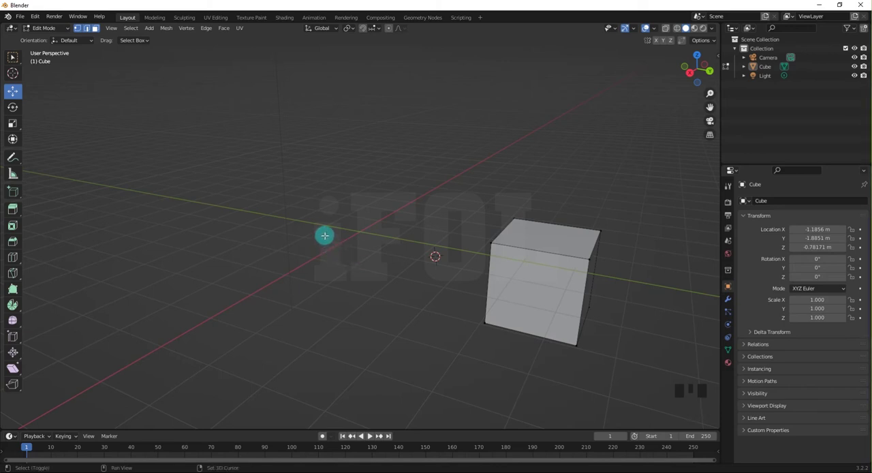
# Place the 3D cursor on the cube's origin point and return to Object Mode with nothing selected.
pyautogui.keyDown('shift'); pyautogui.rightClick(325, 235); pyautogui.keyUp('shift')
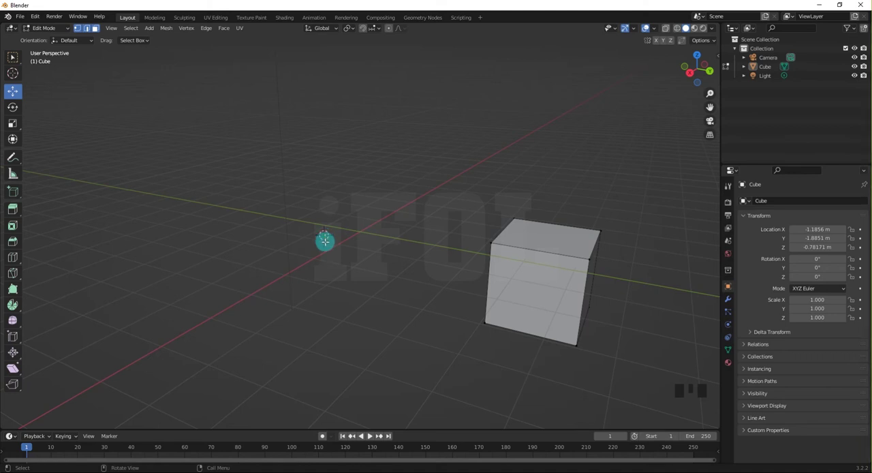
pyautogui.hotkey('ctrl', 'Tab')
pyautogui.hotkey('ctrl', 'Tab')
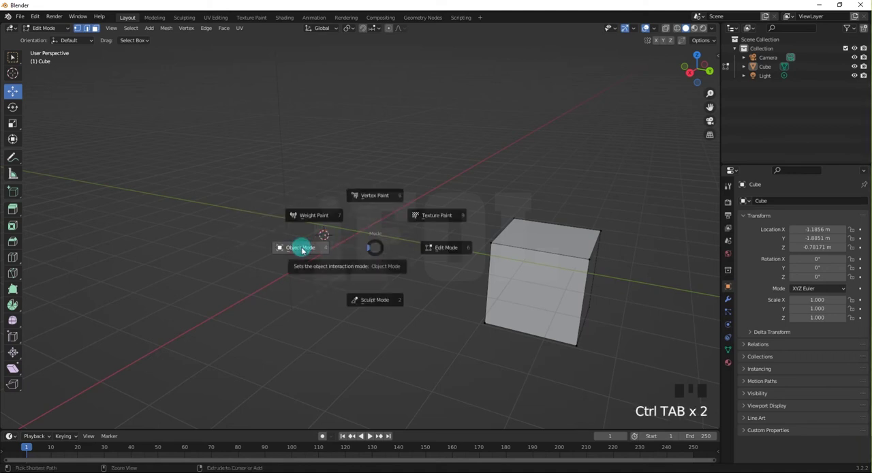
pyautogui.click(302, 249)
pyautogui.click(424, 270)
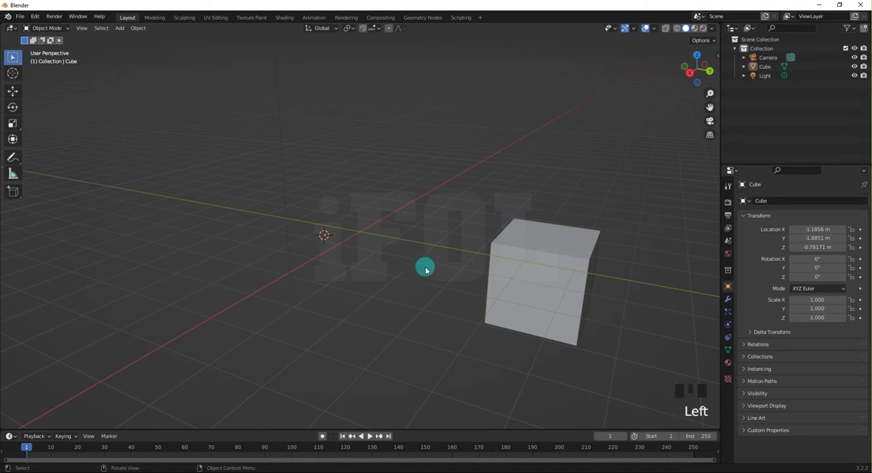
pyautogui.click(344, 244)
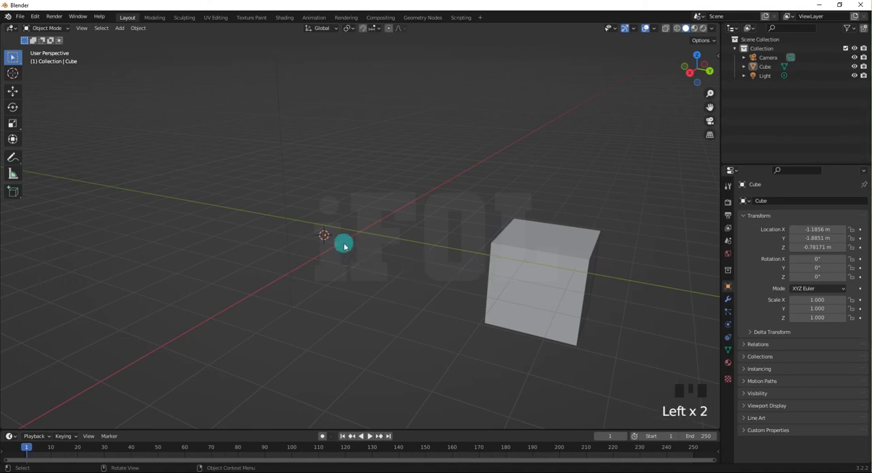
# Apply Origin to 3D Cursor to the cube.
pyautogui.rightClick(344, 214)
pyautogui.moveTo(346, 215)
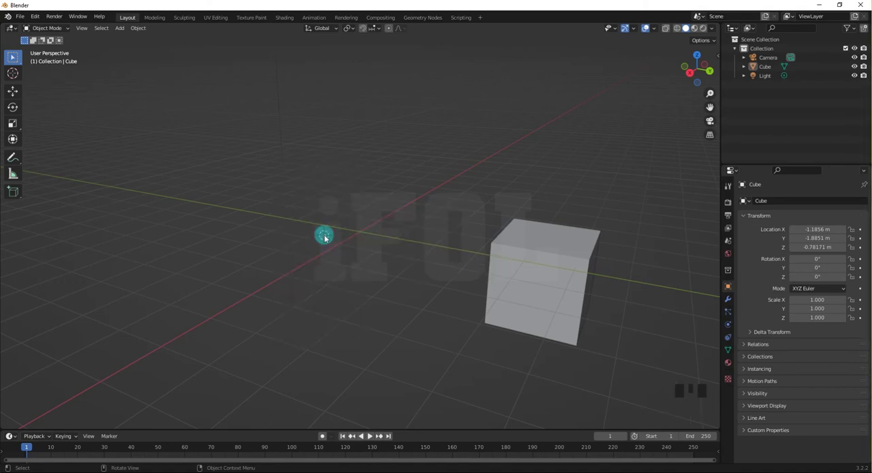
pyautogui.rightClick(325, 238)
pyautogui.moveTo(325, 238)
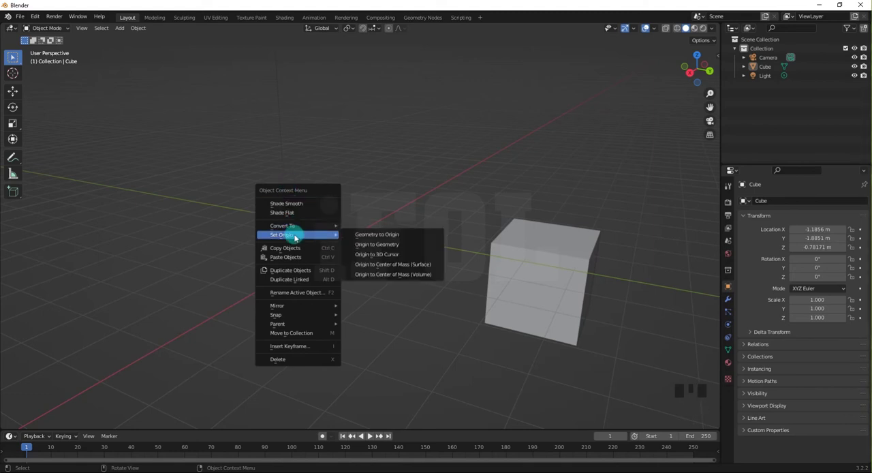
pyautogui.click(365, 256)
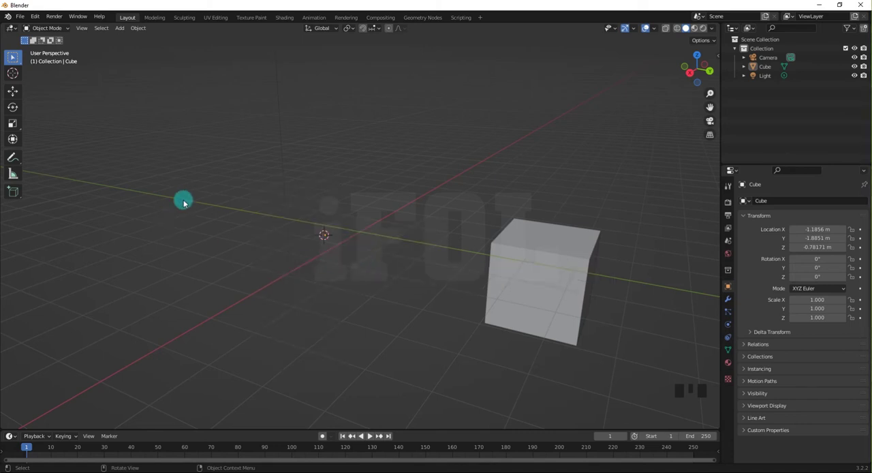
pyautogui.click(343, 220)
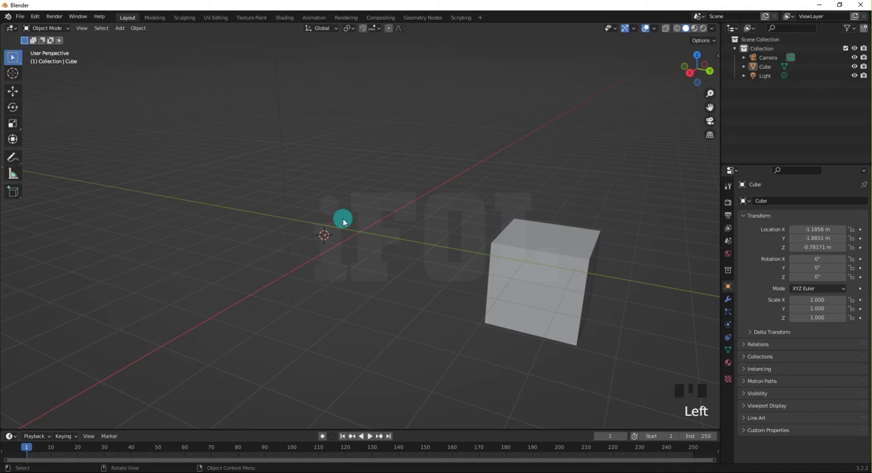
# Rotate the cube about 277° around the global Z axis about its offset origin, and deselect it.
pyautogui.click(539, 263)
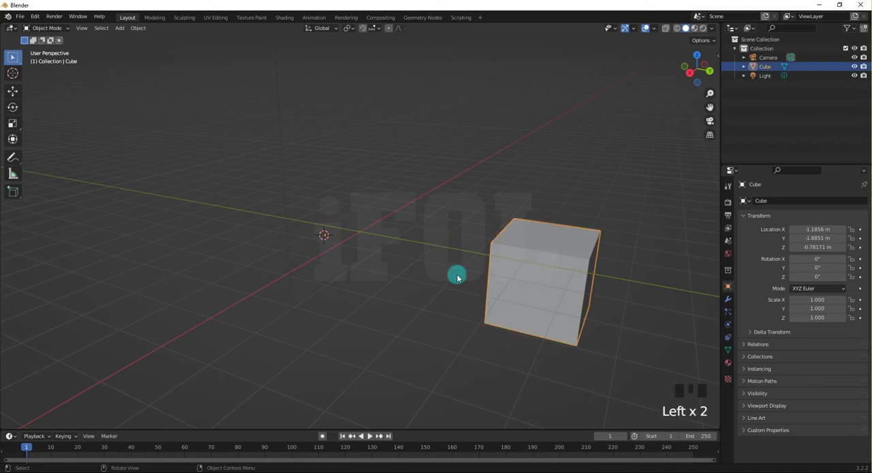
pyautogui.click(14, 109)
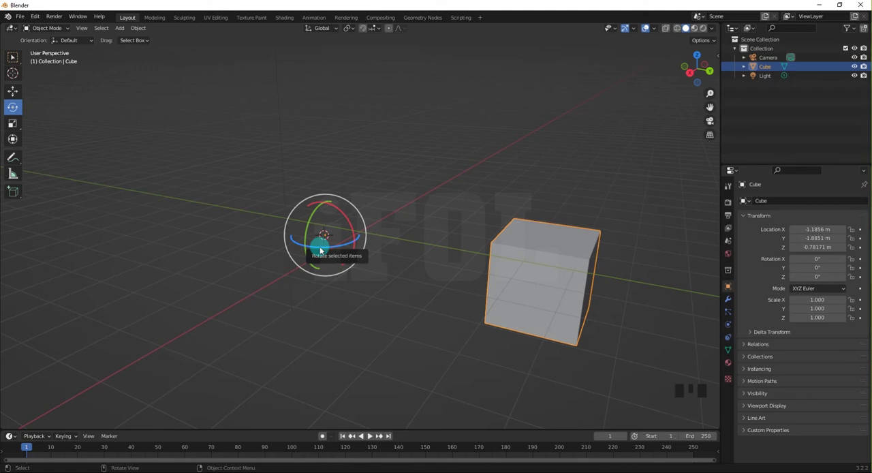
pyautogui.moveTo(321, 251); pyautogui.dragTo(214, 271)
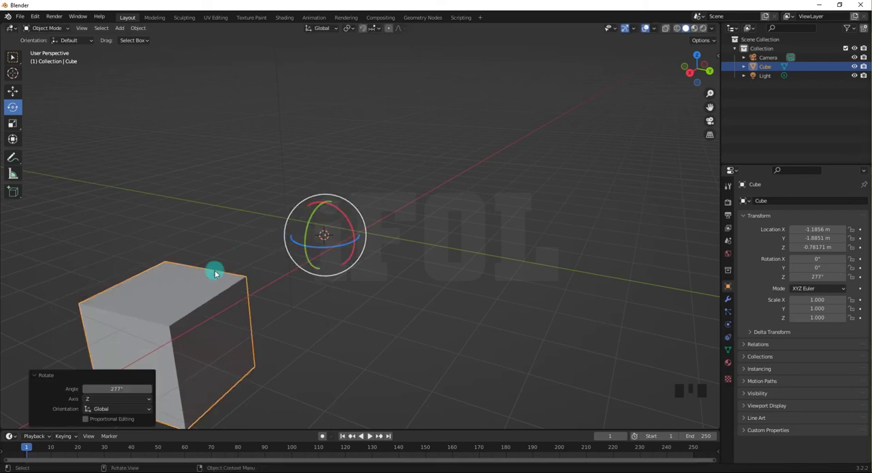
pyautogui.click(270, 229)
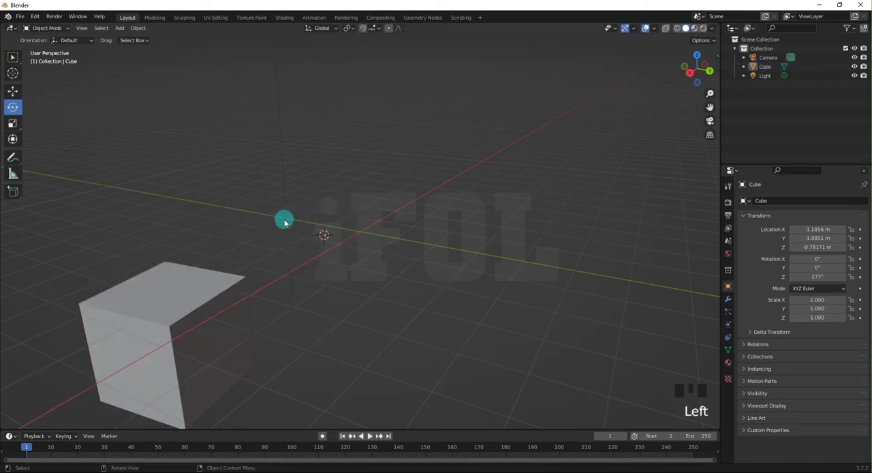
pyautogui.scroll(-2, 277, 223)
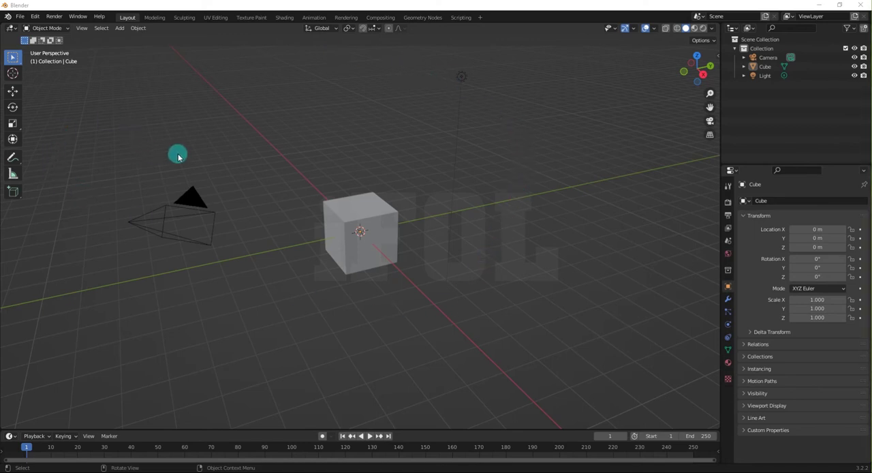
# Add a UV sphere at the 3D cursor, in the same place as the cube.
pyautogui.click(383, 211)
pyautogui.moveTo(382, 212); pyautogui.dragTo(329, 223, button='middle')
pyautogui.click(324, 253)
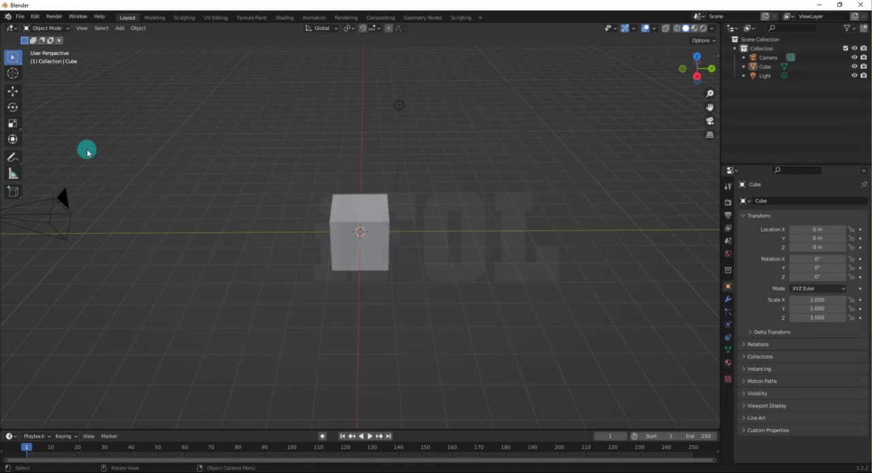
pyautogui.moveTo(123, 153); pyautogui.dragTo(257, 184, button='middle')
pyautogui.hotkey('shift', 'a')
pyautogui.moveTo(253, 181)
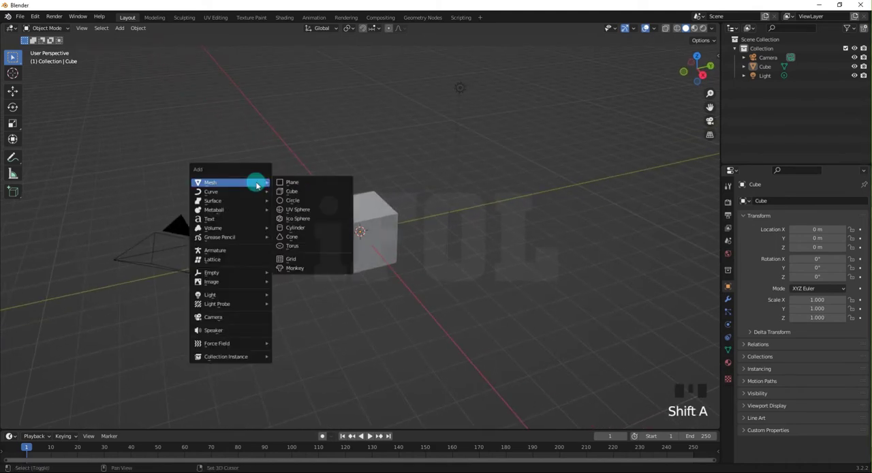
pyautogui.click(295, 213)
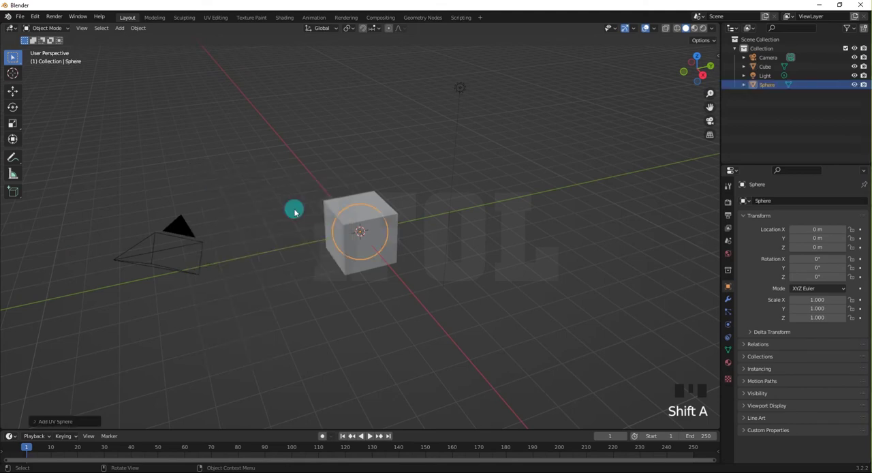
# Move the sphere along the Y axis to about 1.34 m so it partly overlaps the cube's side, and deselect it.
pyautogui.click(12, 92)
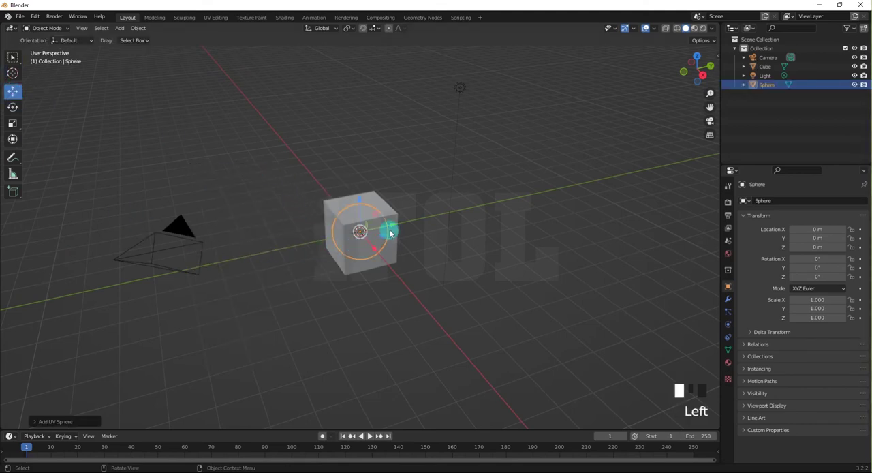
pyautogui.moveTo(392, 229); pyautogui.dragTo(443, 218)
pyautogui.moveTo(416, 253); pyautogui.dragTo(214, 253, button='middle')
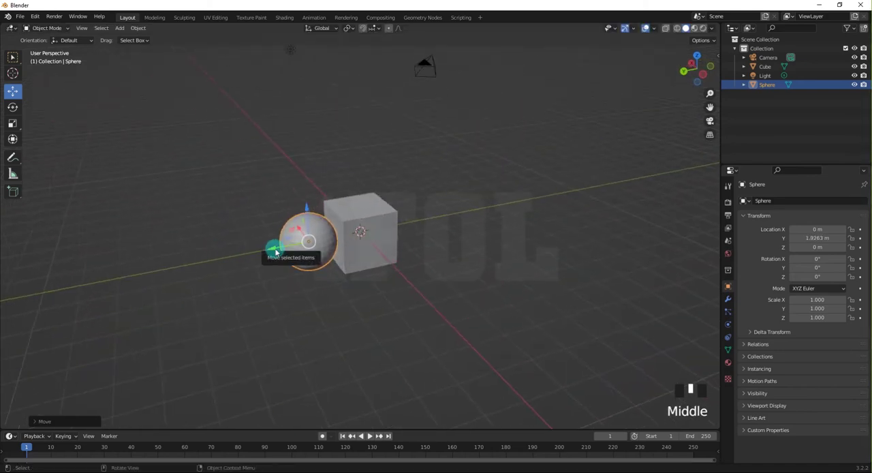
pyautogui.moveTo(275, 249); pyautogui.dragTo(291, 248)
pyautogui.click(266, 306)
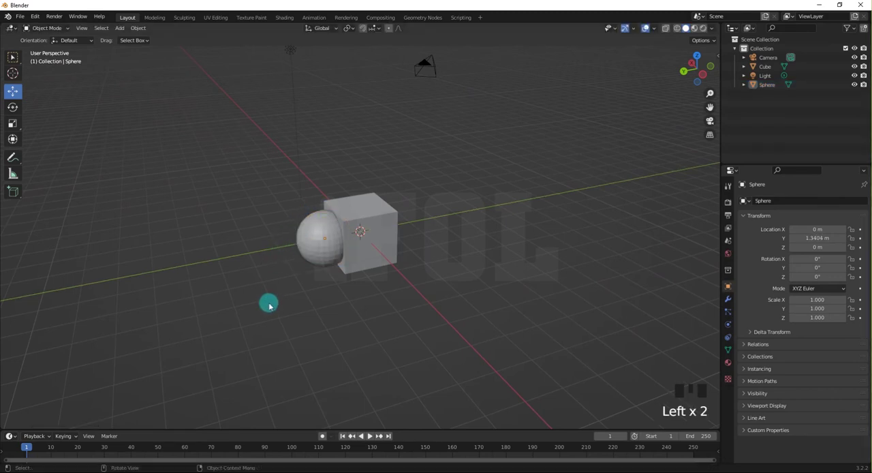
# Select the cube and the sphere in turn to compare their separate origin points, and clear the selection.
pyautogui.middleClick(291, 285)
pyautogui.moveTo(292, 285)
pyautogui.mouseDown(button='middle')
pyautogui.moveTo(293, 294)
pyautogui.moveTo(294, 286)
pyautogui.mouseUp(button='middle')
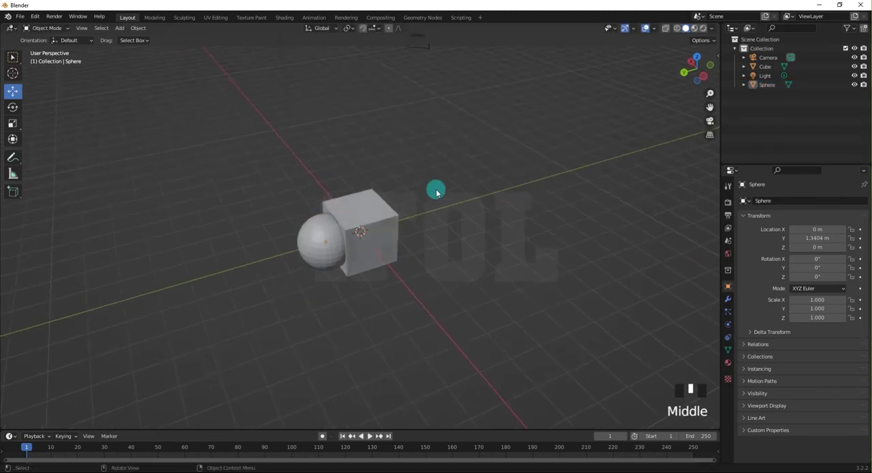
pyautogui.click(360, 323)
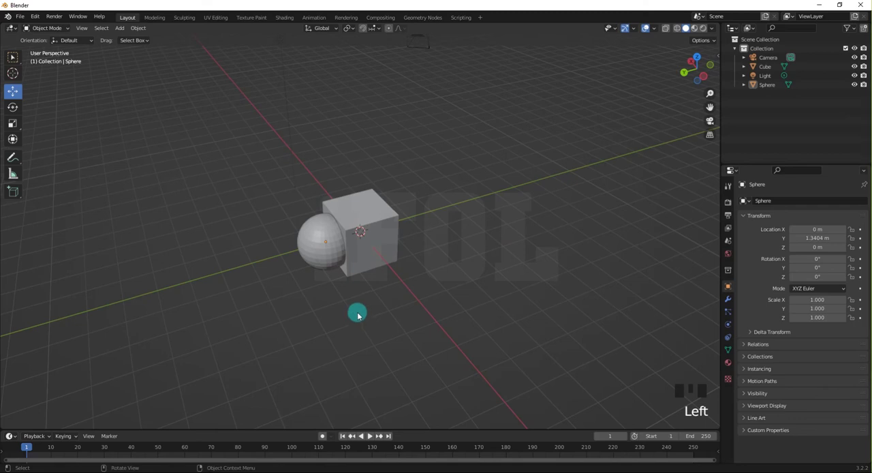
pyautogui.moveTo(356, 312); pyautogui.dragTo(361, 306, button='middle')
pyautogui.scroll(5, 347, 217)
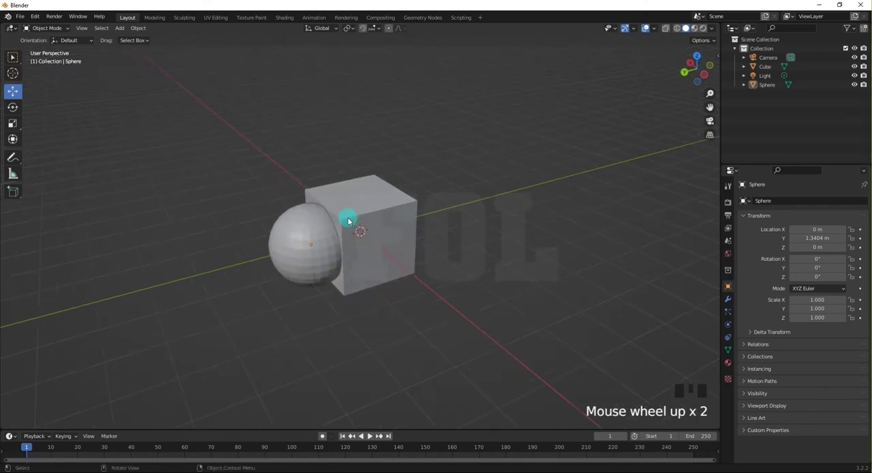
pyautogui.click(344, 205)
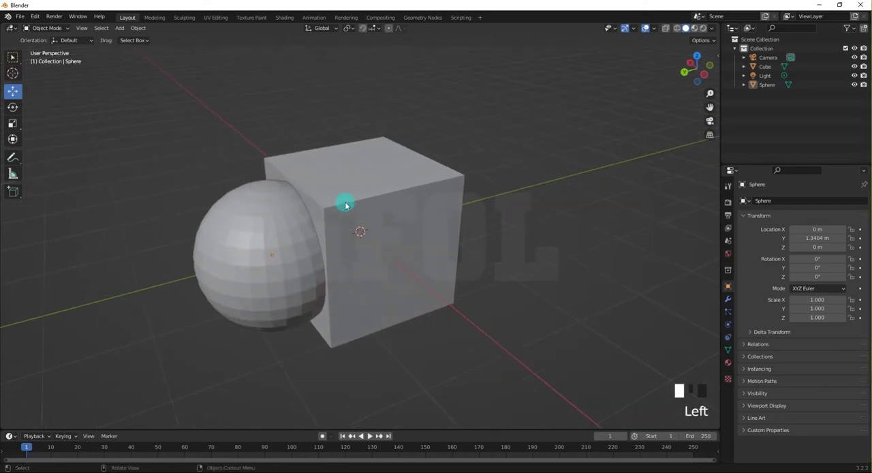
pyautogui.click(226, 255)
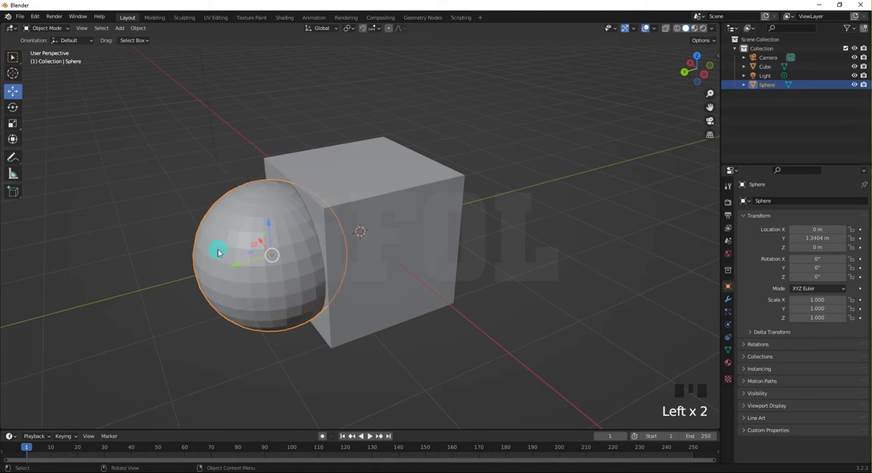
pyautogui.click(346, 188)
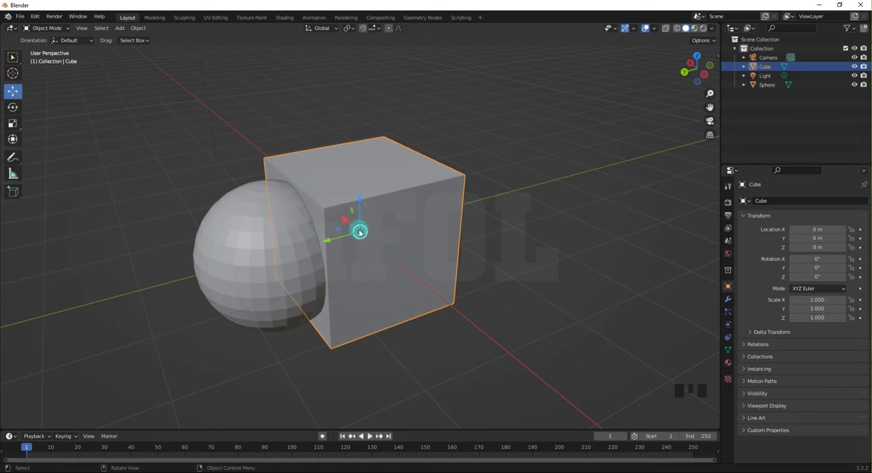
pyautogui.click(242, 244)
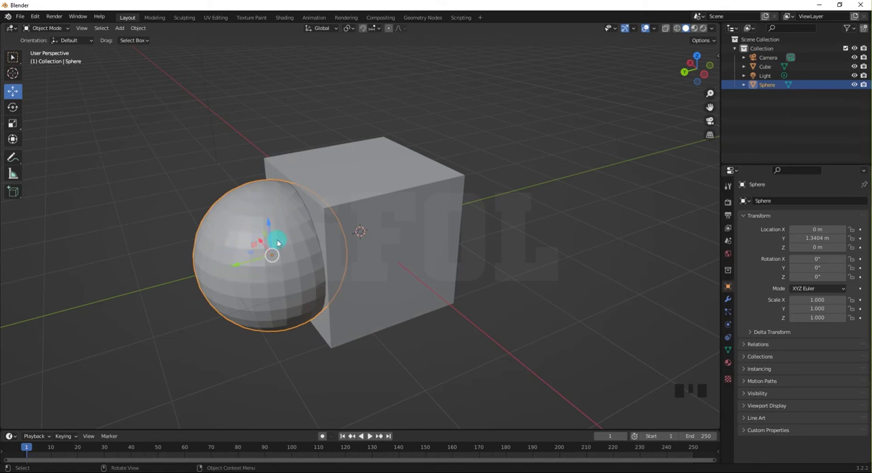
pyautogui.click(136, 211)
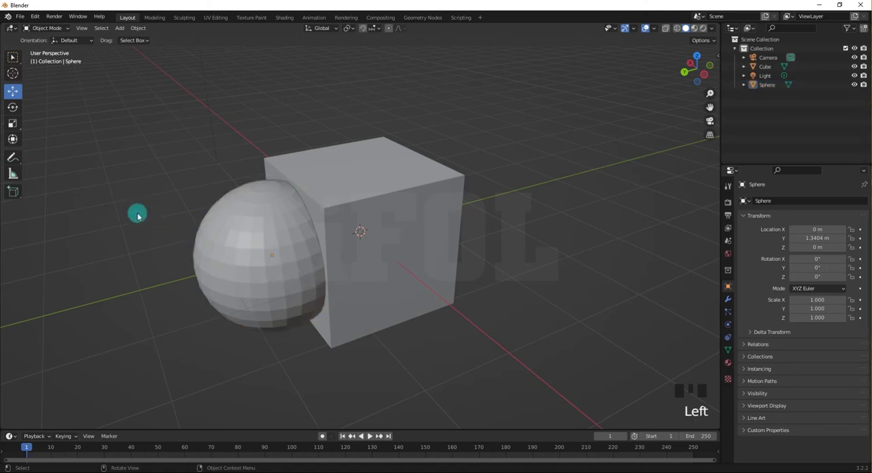
pyautogui.click(228, 256)
pyautogui.click(335, 211)
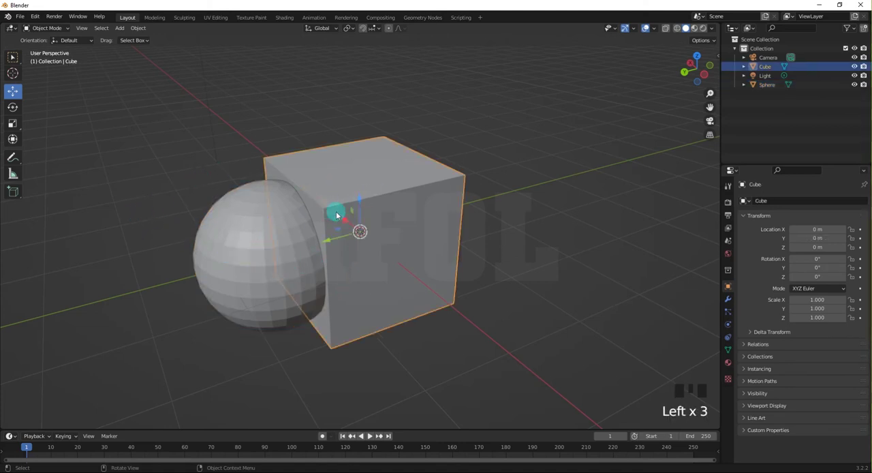
pyautogui.click(184, 211)
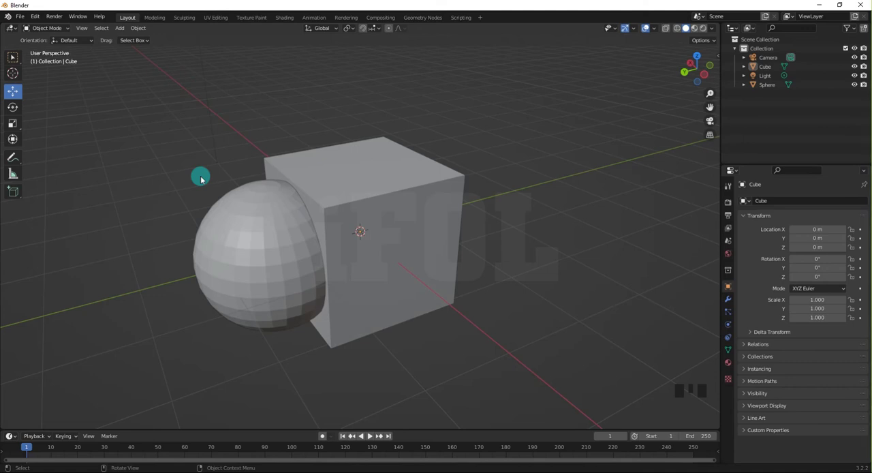
# Join the cube and the sphere into one object, with the sphere as the active object.
pyautogui.click(334, 174)
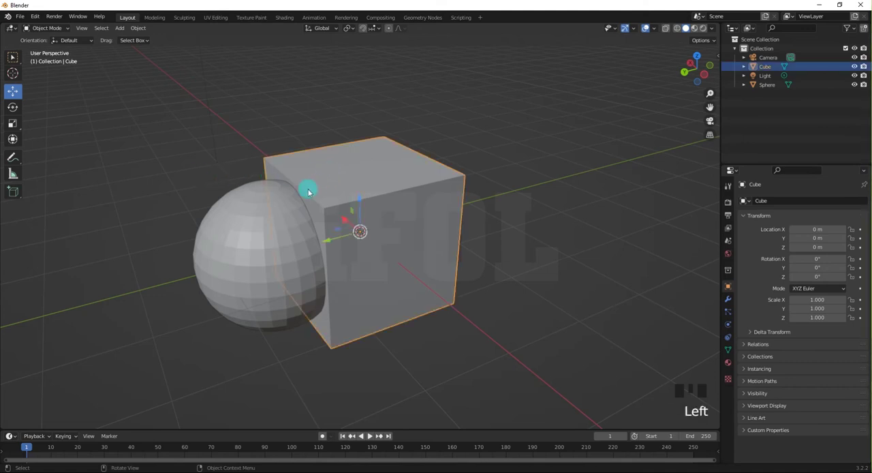
pyautogui.keyDown('shift'); pyautogui.click(256, 228); pyautogui.keyUp('shift')
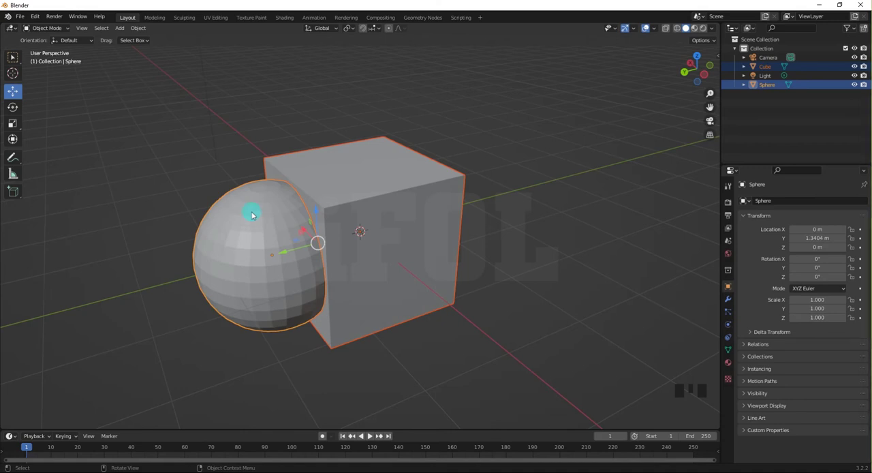
pyautogui.hotkey('ctrl', 'j')
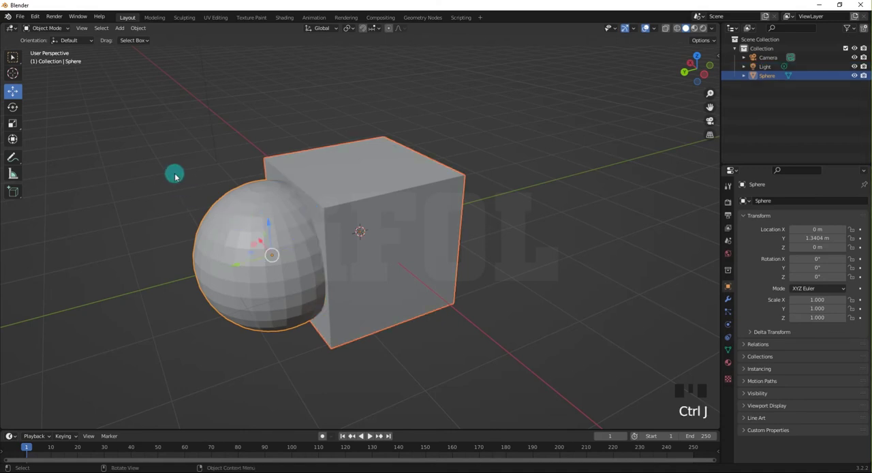
# Move the joined sphere-and-cube object along the Y axis to about 0.77 m.
pyautogui.click(202, 185)
pyautogui.moveTo(203, 191); pyautogui.dragTo(200, 209, button='middle')
pyautogui.click(235, 243)
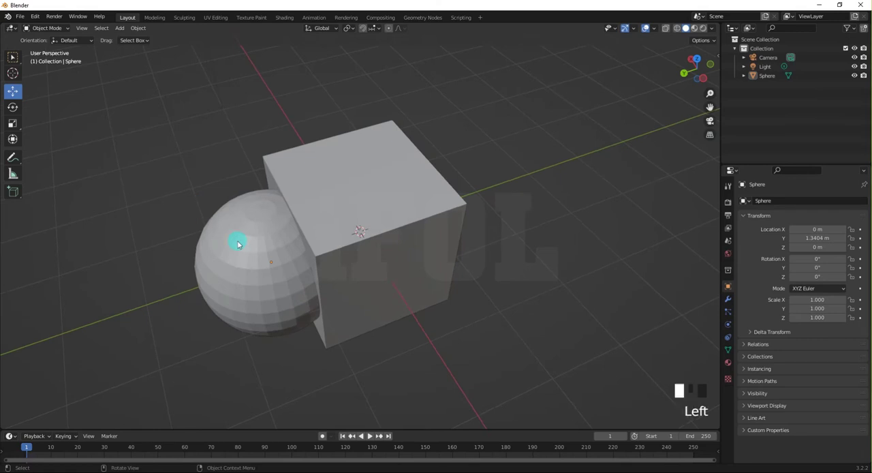
pyautogui.moveTo(327, 213); pyautogui.dragTo(325, 173, button='middle')
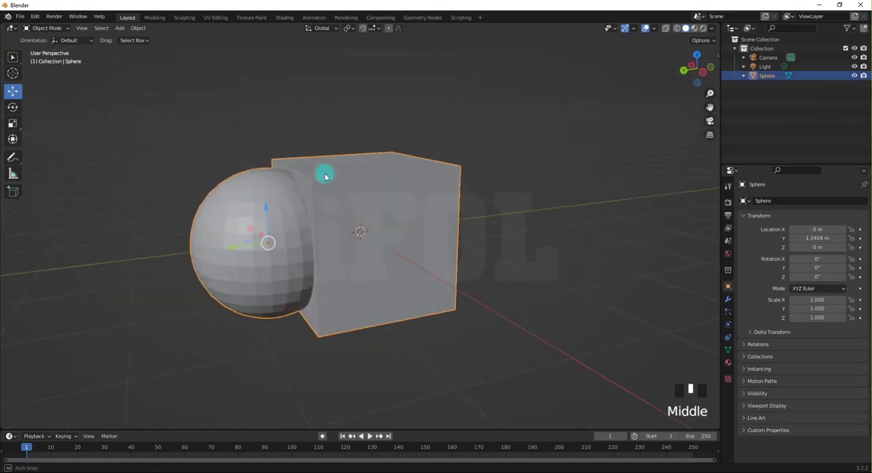
pyautogui.moveTo(237, 249); pyautogui.dragTo(269, 238)
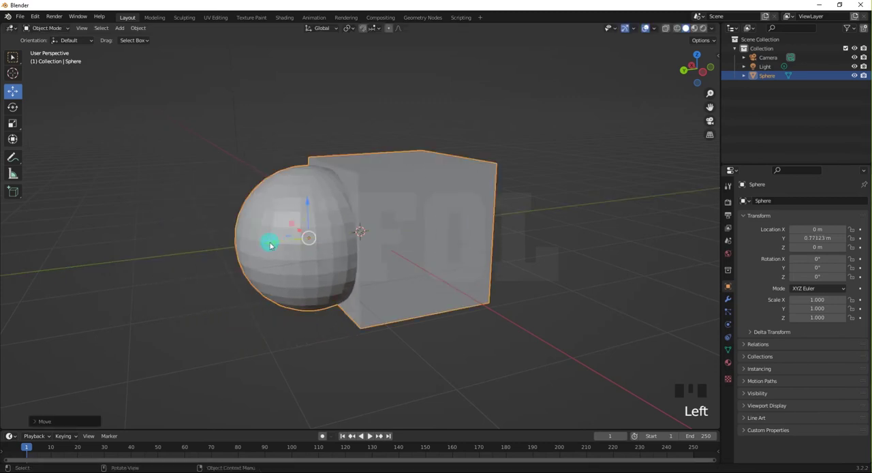
# Examine from several angles where the joined object's single origin lies relative to the sphere and cube parts, and deselect the object.
pyautogui.click(175, 282)
pyautogui.click(393, 232)
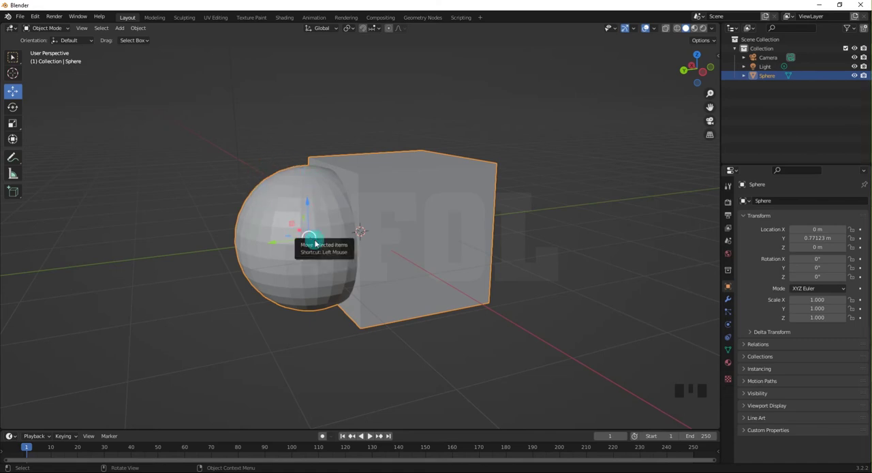
pyautogui.moveTo(308, 238); pyautogui.dragTo(350, 239, button='middle')
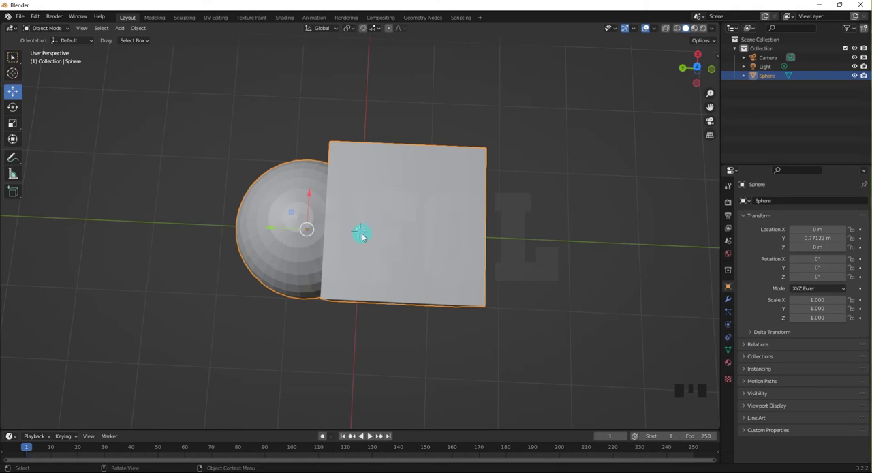
pyautogui.moveTo(360, 239); pyautogui.dragTo(350, 153, button='middle')
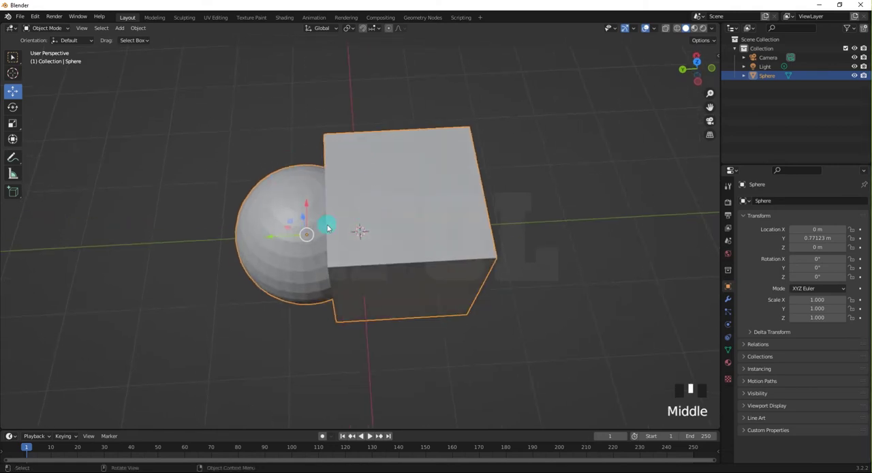
pyautogui.moveTo(245, 318); pyautogui.dragTo(292, 273, button='middle')
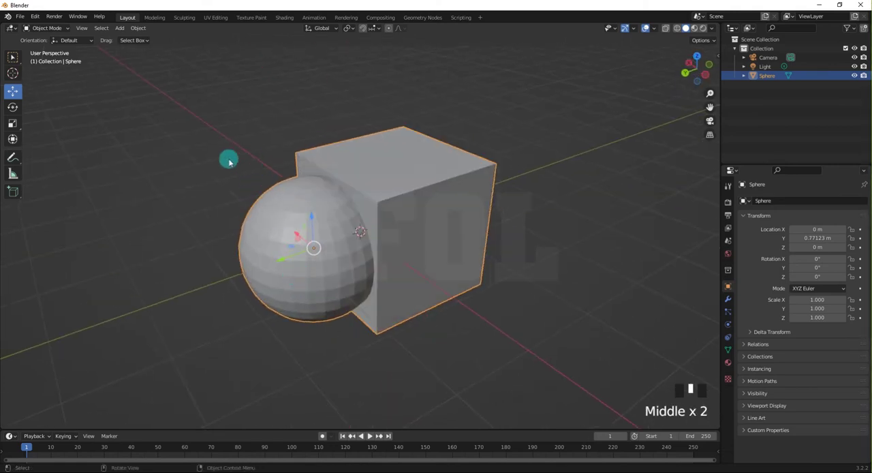
pyautogui.click(276, 171)
pyautogui.click(306, 247)
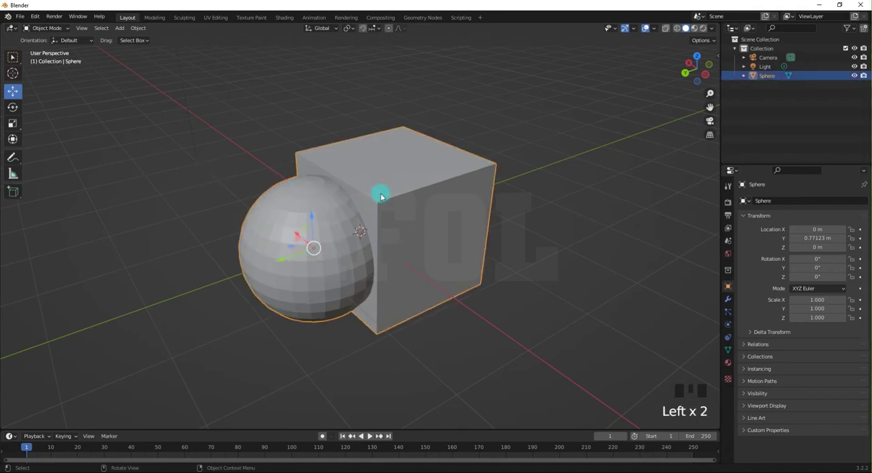
pyautogui.click(208, 186)
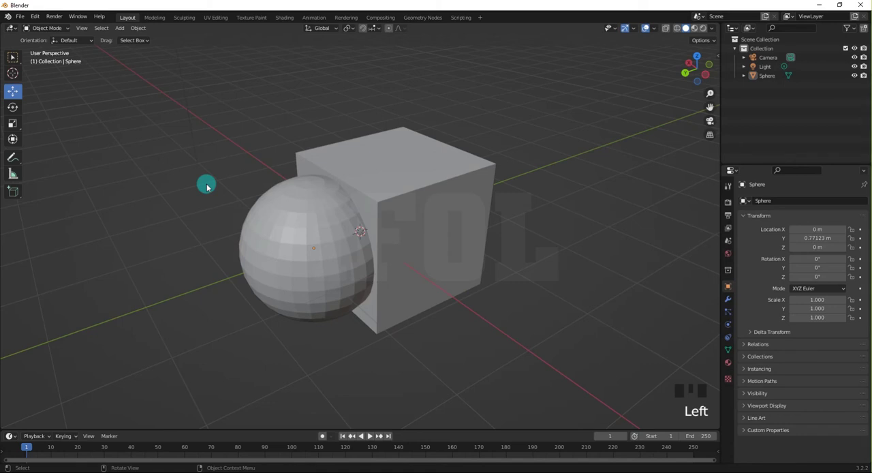
# Undo the joined object's move and the join, going back to the separate cube and sphere with only the cube selected.
pyautogui.hotkey('ctrl', 'z')
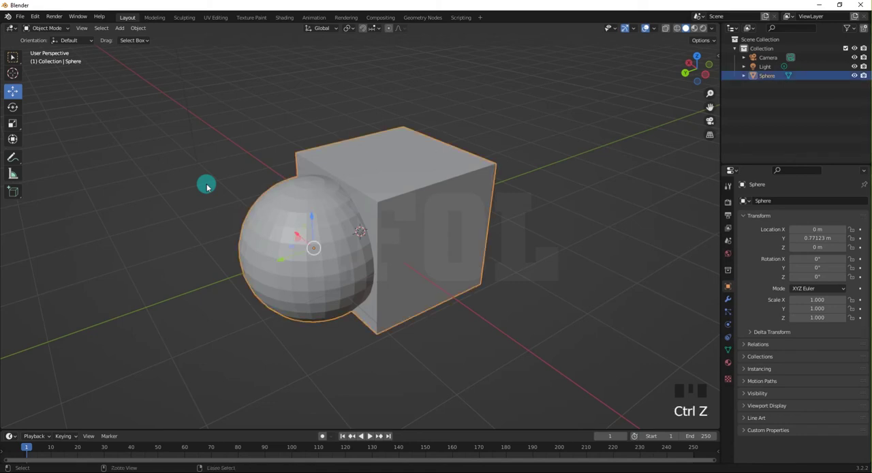
pyautogui.hotkey('ctrl', 'z')
pyautogui.hotkey('ctrl', 'z')
pyautogui.hotkey('ctrl', 'z')
pyautogui.hotkey('ctrl', 'z')
pyautogui.hotkey('ctrl', 'z')
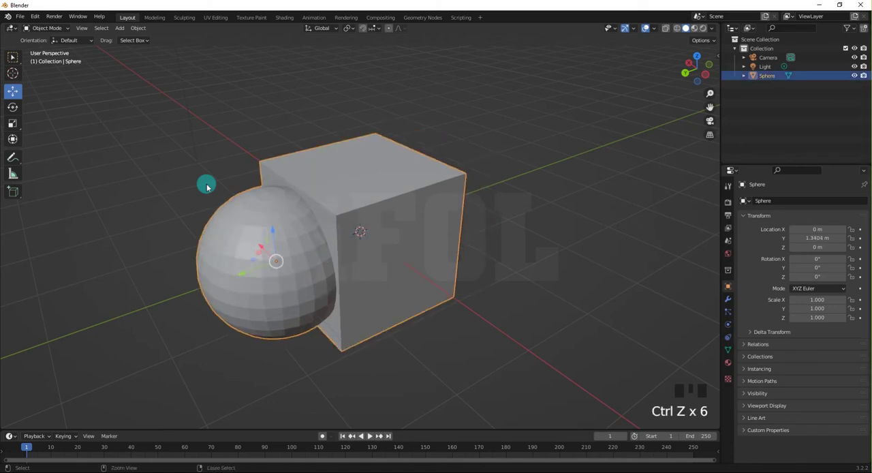
pyautogui.hotkey('ctrl', 'z')
pyautogui.hotkey('ctrl', 'z')
pyautogui.hotkey('ctrl', 'z')
pyautogui.hotkey('ctrl', 'z')
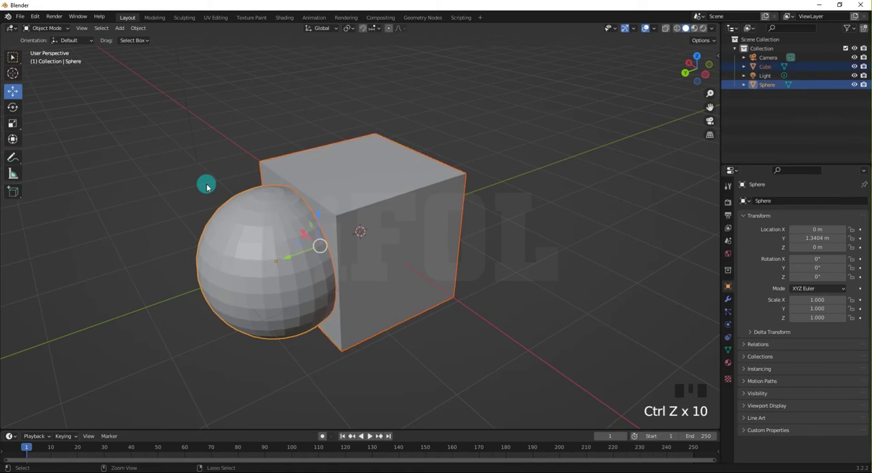
pyautogui.hotkey('ctrl', 'z')
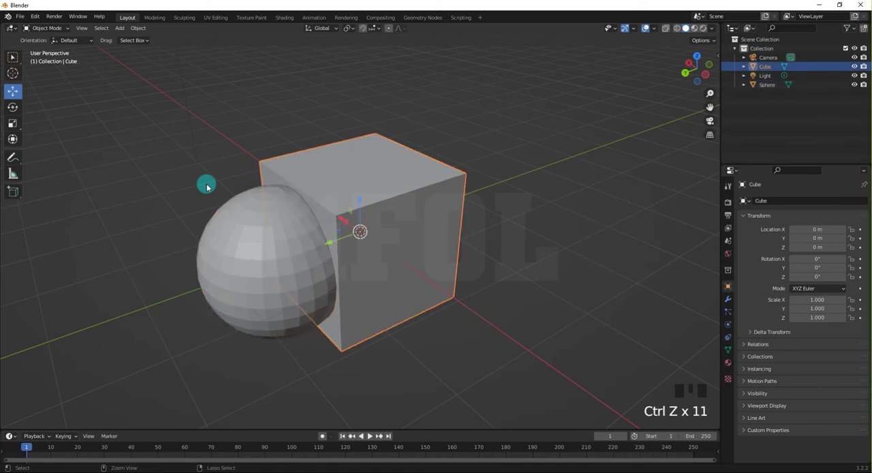
# Select the sphere and the cube individually to check that they are separate objects, ending with the sphere selected.
pyautogui.click(199, 168)
pyautogui.click(267, 218)
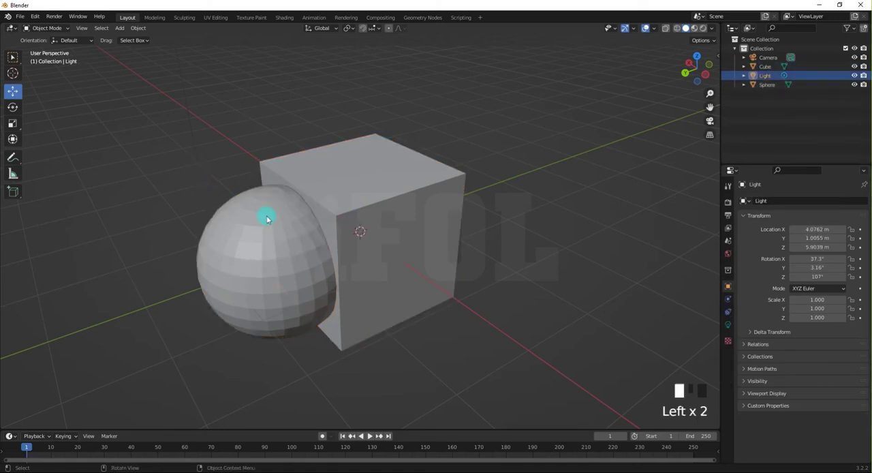
pyautogui.click(351, 174)
pyautogui.click(274, 252)
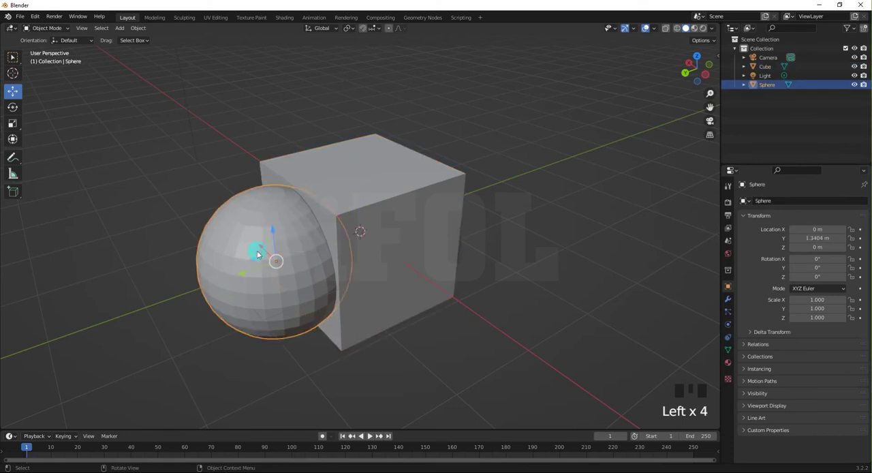
pyautogui.click(161, 220)
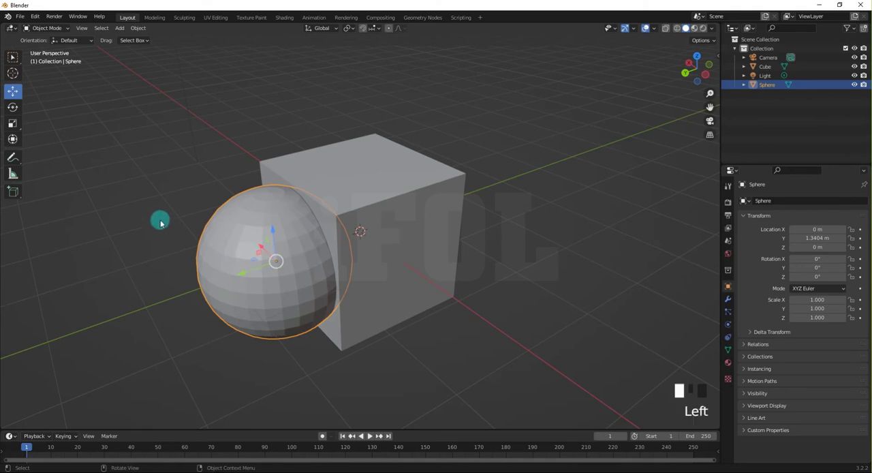
pyautogui.click(238, 226)
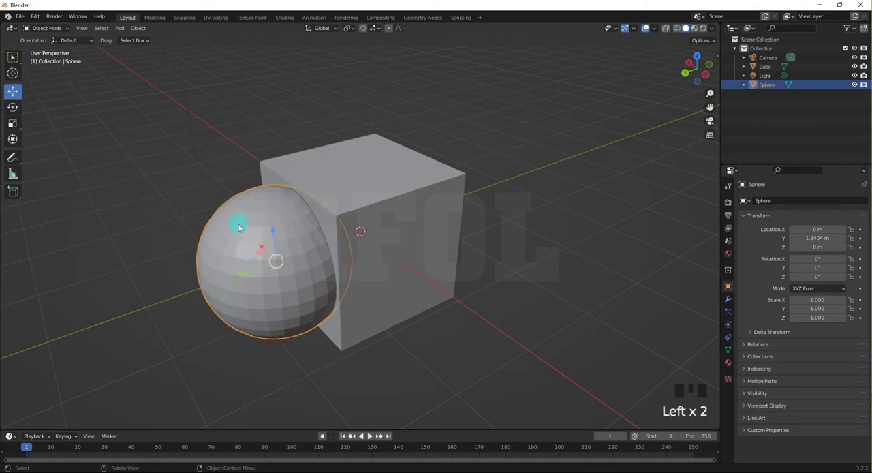
# Join the sphere into the cube, then move the joined object along the Y axis to about 0.07 m.
pyautogui.keyDown('shift'); pyautogui.click(373, 186); pyautogui.keyUp('shift')
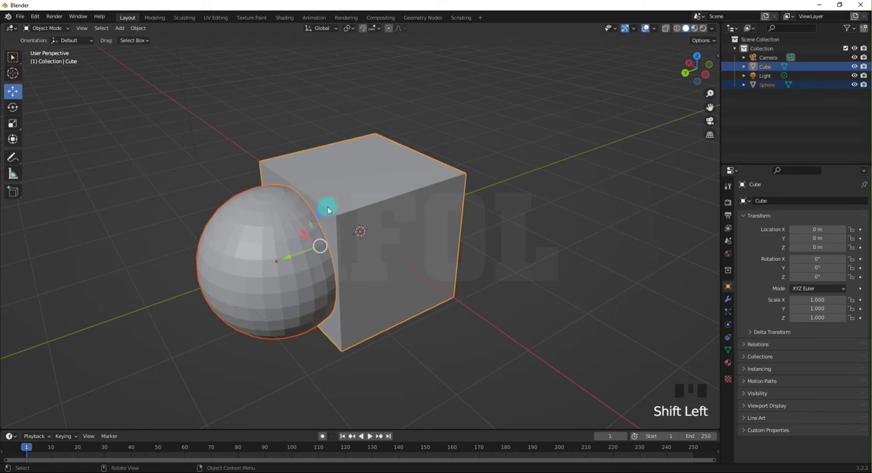
pyautogui.hotkey('ctrl', 'j')
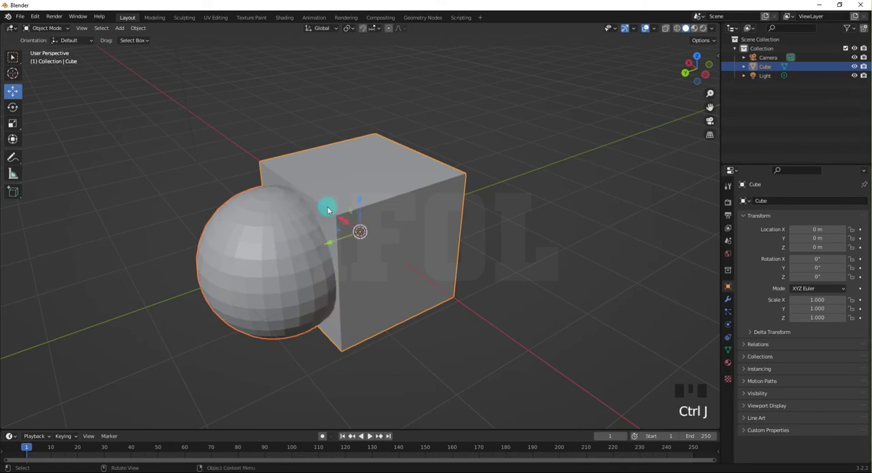
pyautogui.moveTo(327, 209); pyautogui.dragTo(278, 209, button='middle')
pyautogui.click(195, 163)
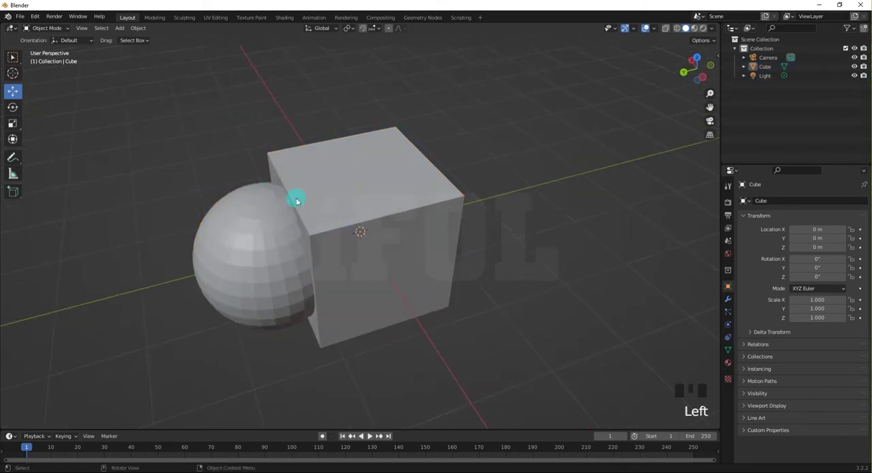
pyautogui.click(329, 253)
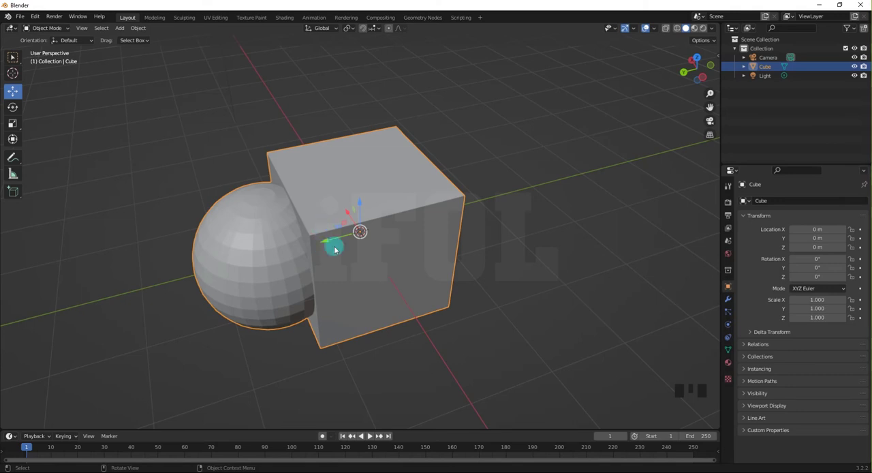
pyautogui.moveTo(328, 244)
pyautogui.mouseDown()
pyautogui.moveTo(457, 216)
pyautogui.moveTo(313, 252)
pyautogui.moveTo(260, 276)
pyautogui.moveTo(415, 227)
pyautogui.moveTo(329, 250)
pyautogui.mouseUp()
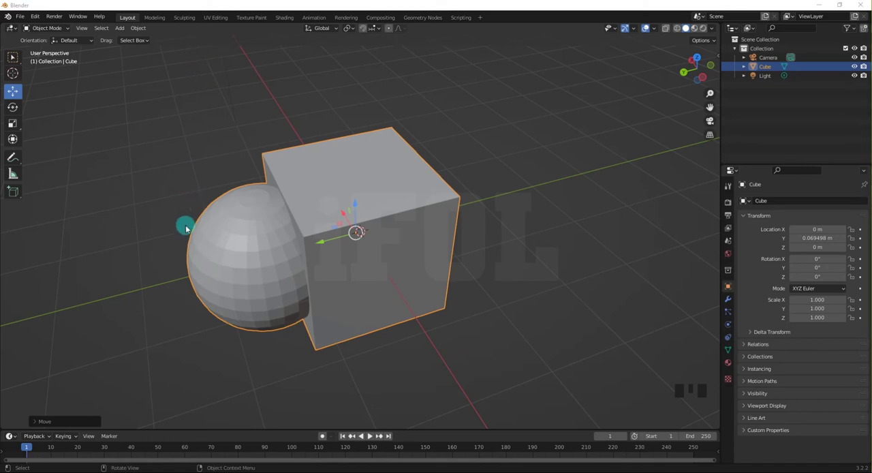
# Delete the joined object, add a new cube mesh at the world origin, and deselect it.
pyautogui.click(229, 235)
pyautogui.press('Delete')
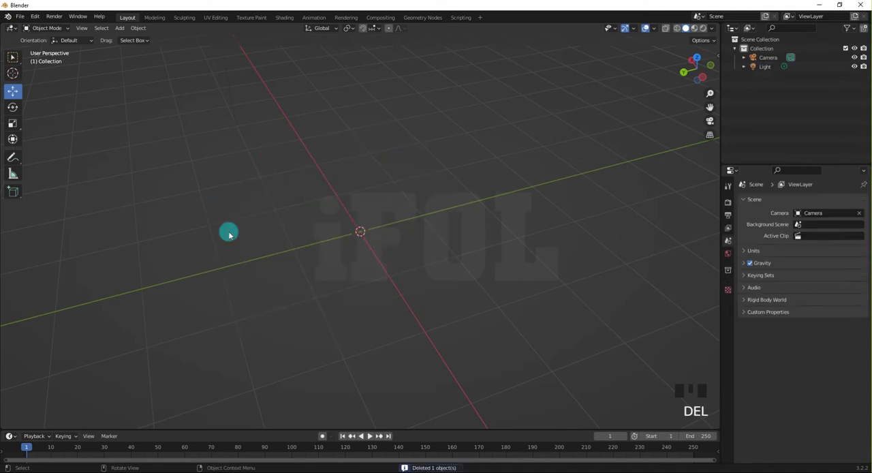
pyautogui.click(273, 203)
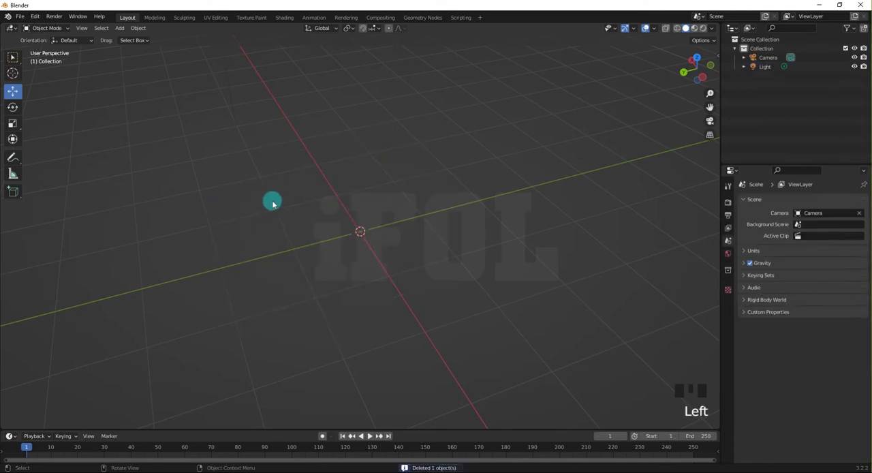
pyautogui.hotkey('shift', 'a')
pyautogui.moveTo(267, 200)
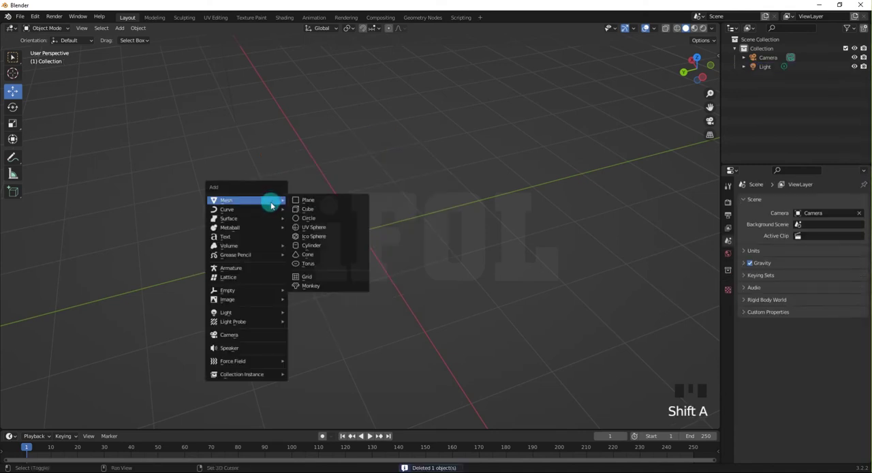
pyautogui.click(308, 209)
pyautogui.click(214, 253)
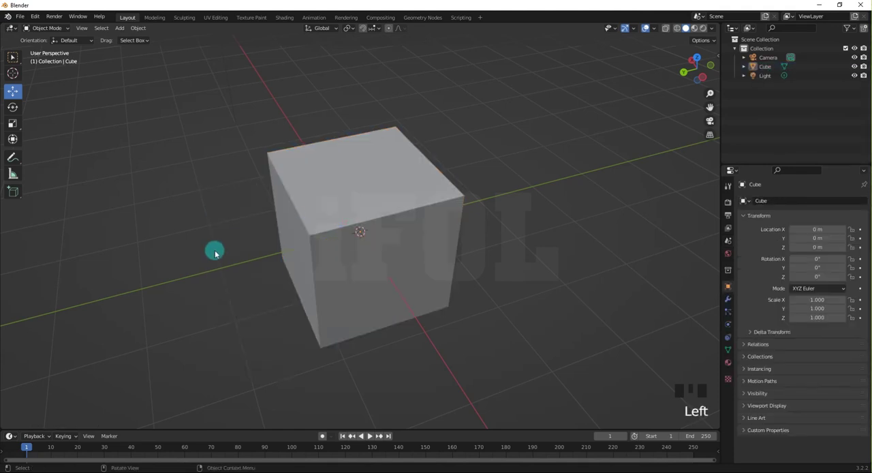
# Enter Edit Mode on the cube, clear the vertex selection, and add a UV sphere inside the same mesh.
pyautogui.hotkey('ctrl', 'Tab')
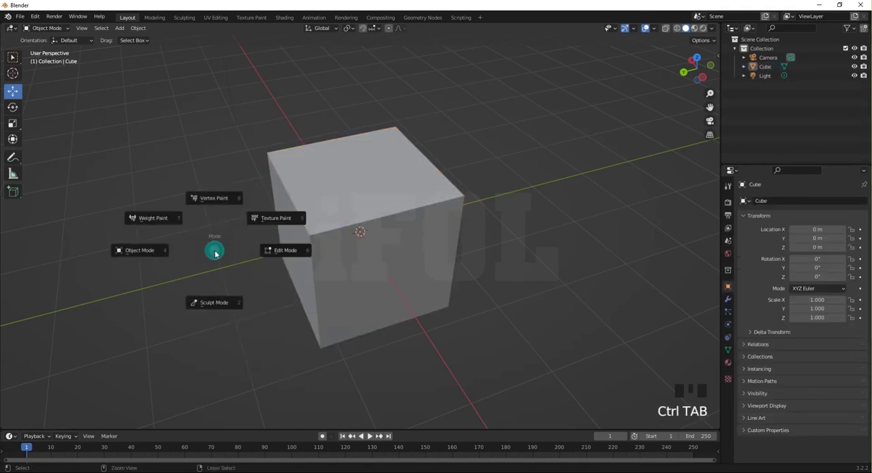
pyautogui.click(270, 256)
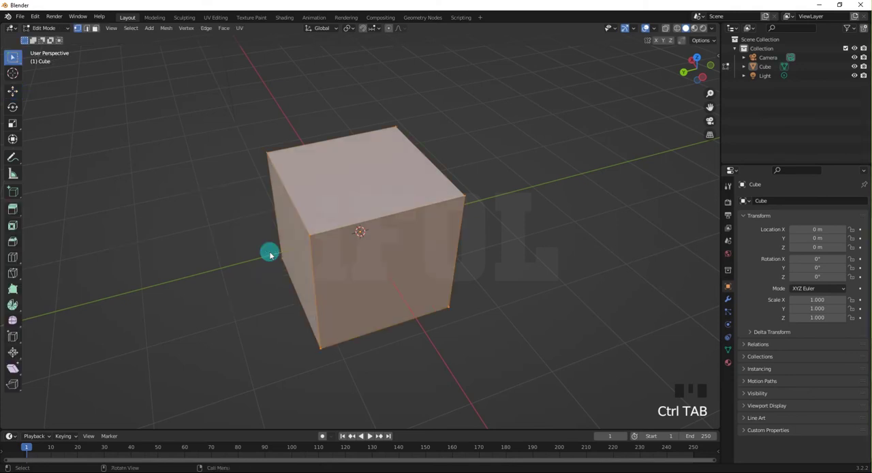
pyautogui.moveTo(210, 237); pyautogui.dragTo(220, 212, button='middle')
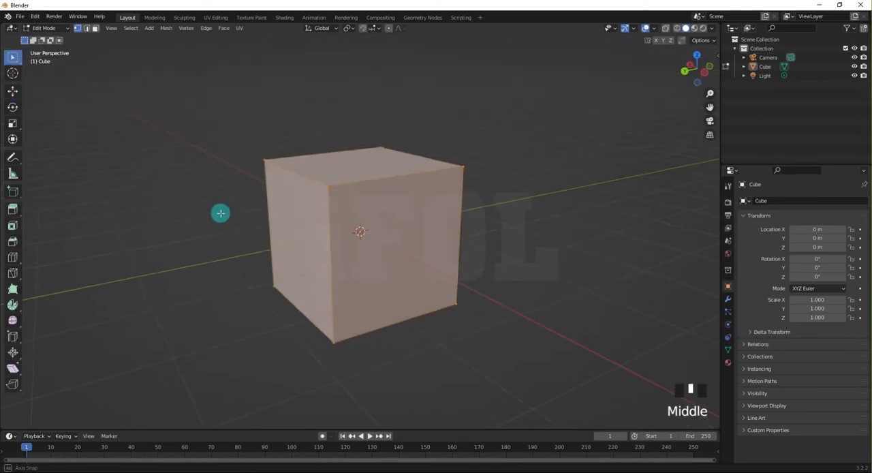
pyautogui.click(200, 223)
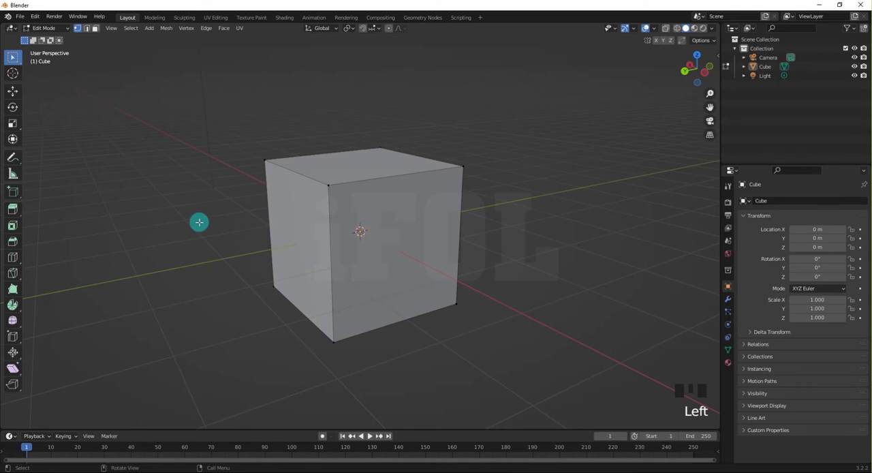
pyautogui.hotkey('shift', 'a')
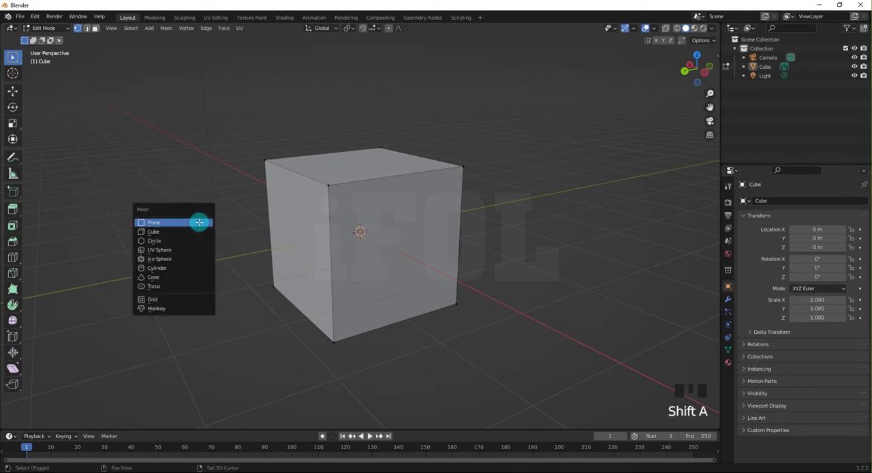
pyautogui.click(175, 250)
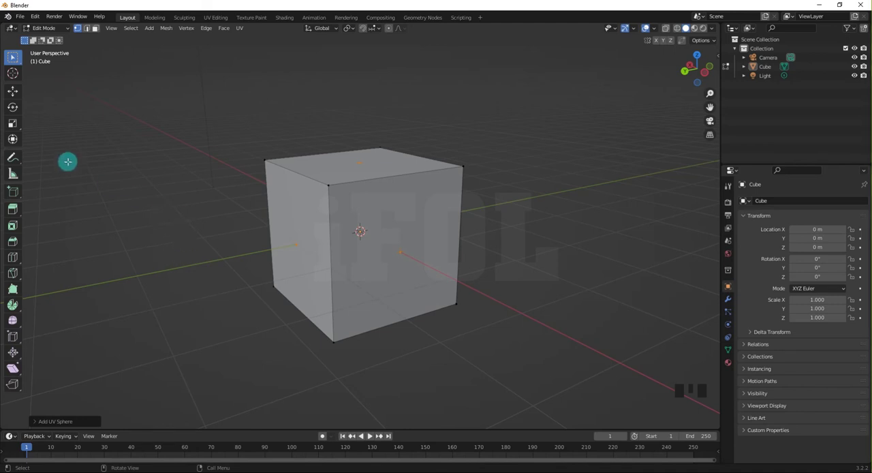
# Move the sphere's vertices along the positive Y axis until the sphere protrudes from the cube's side, then deselect them.
pyautogui.click(15, 93)
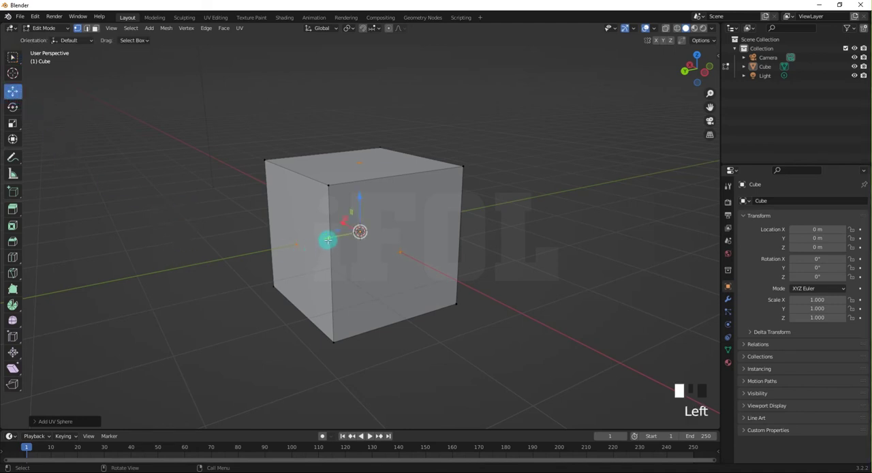
pyautogui.moveTo(322, 238); pyautogui.dragTo(247, 265)
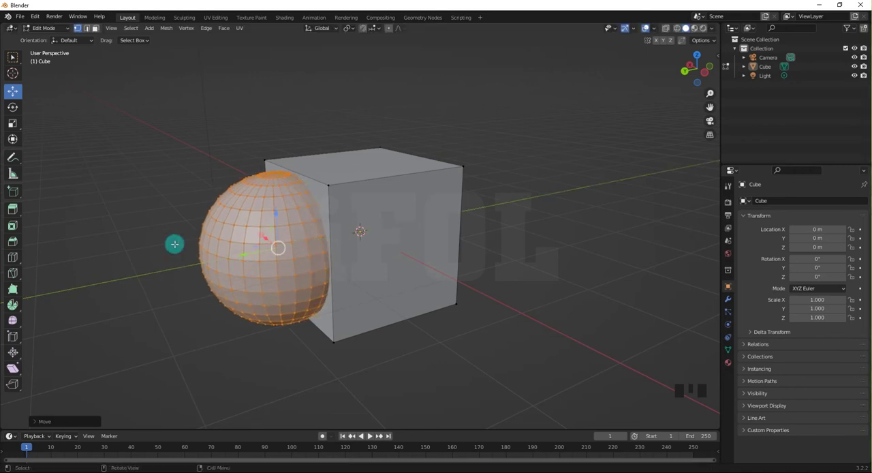
pyautogui.click(141, 195)
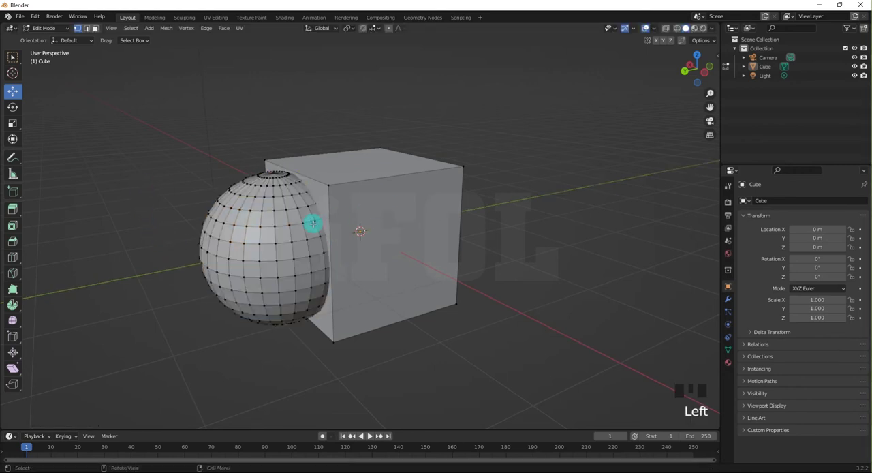
# Try selecting the cube part in vertex mode by its nearest upper corner, then clear the selection.
pyautogui.click(349, 201)
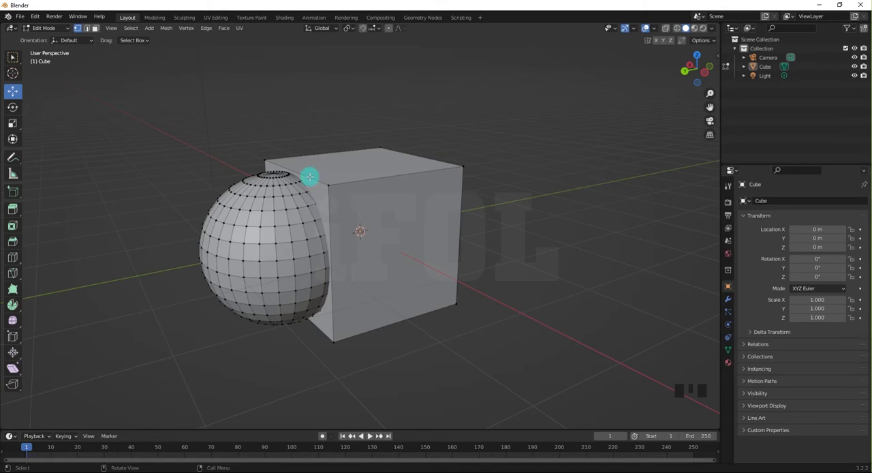
pyautogui.click(345, 178)
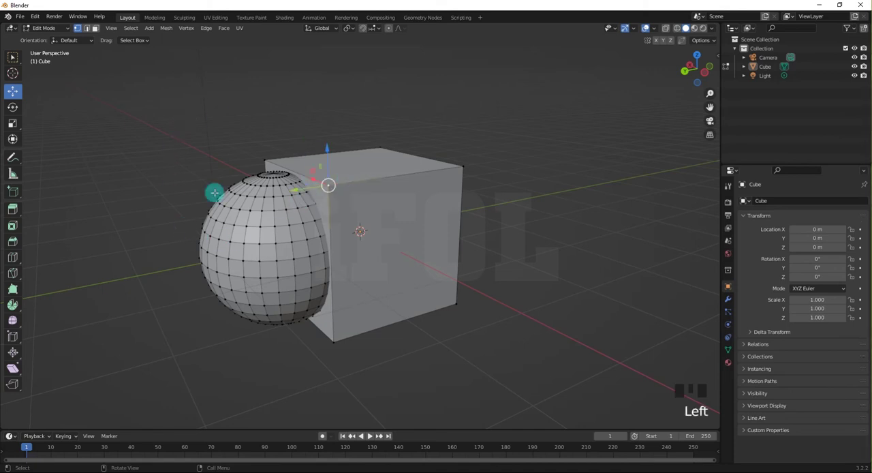
pyautogui.click(145, 171)
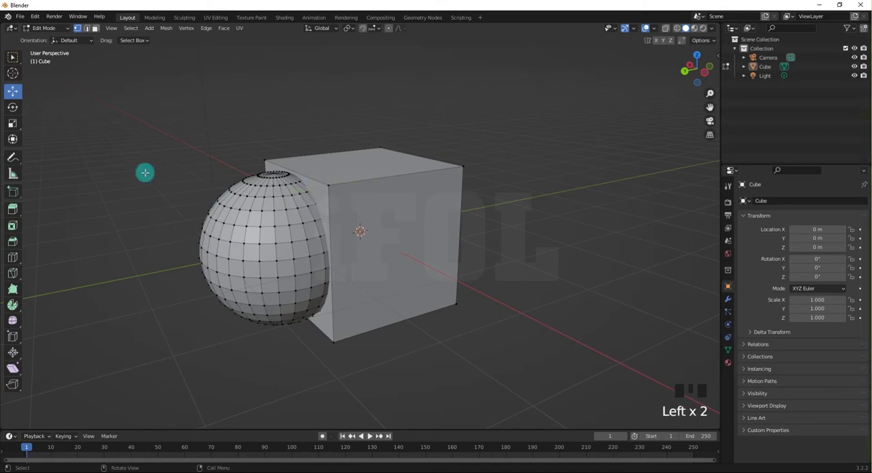
# Return to Object Mode, select the combined cube-and-sphere object, and inspect its single origin from several angles.
pyautogui.hotkey('ctrl', 'Tab')
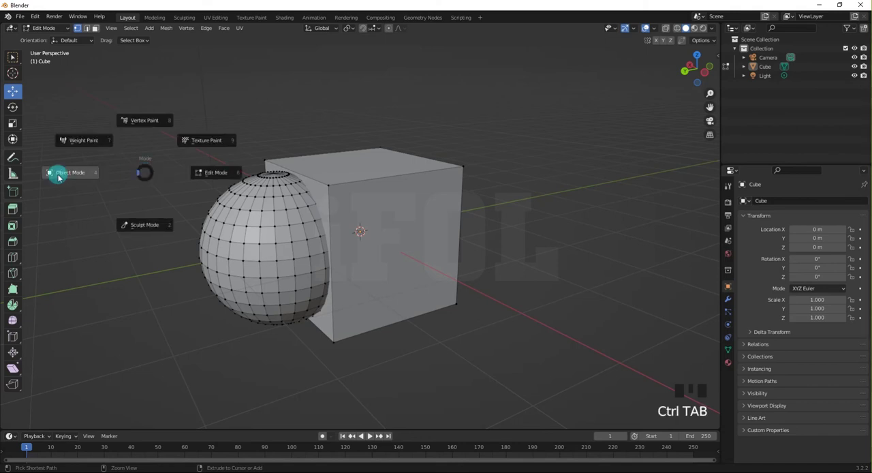
pyautogui.click(228, 209)
pyautogui.moveTo(268, 188)
pyautogui.mouseDown(button='middle')
pyautogui.moveTo(253, 222)
pyautogui.moveTo(253, 189)
pyautogui.mouseUp(button='middle')
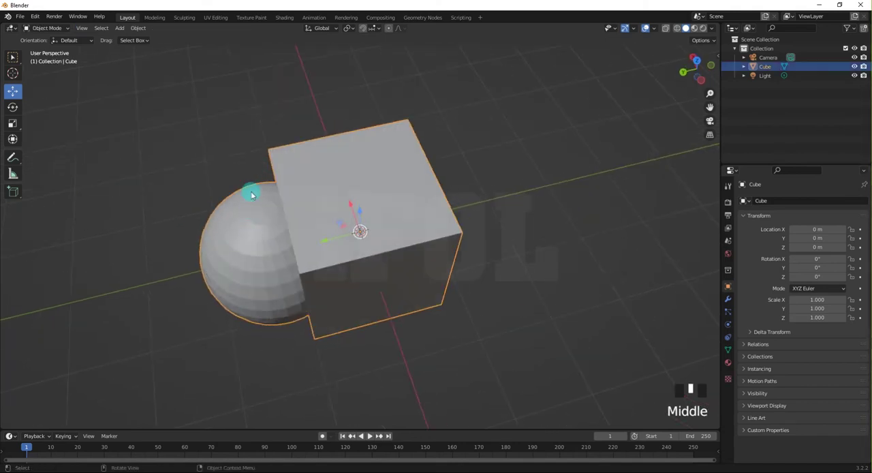
pyautogui.moveTo(331, 243); pyautogui.dragTo(350, 182, button='middle')
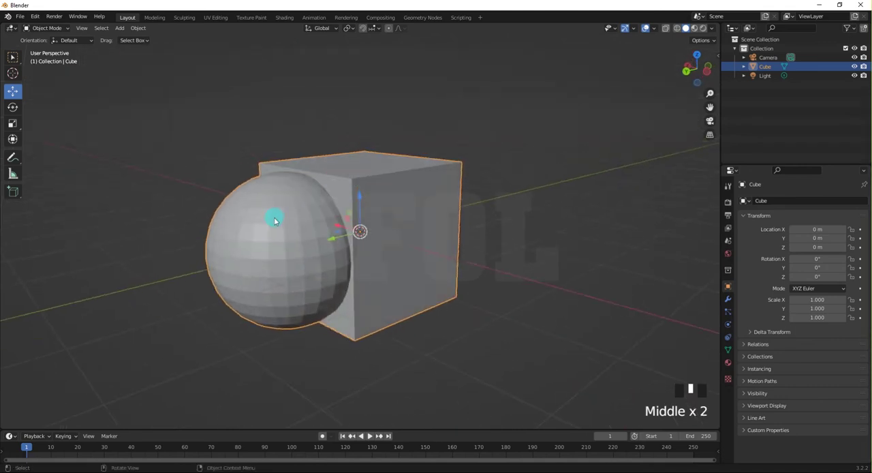
pyautogui.moveTo(275, 221); pyautogui.dragTo(259, 239, button='middle')
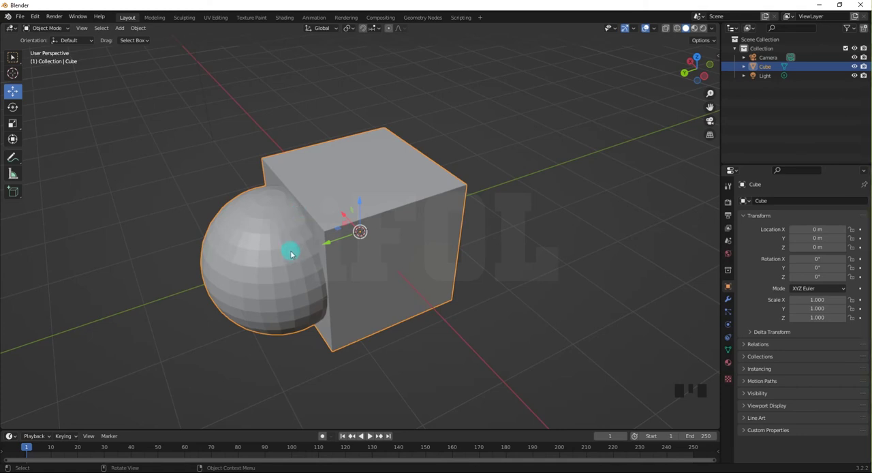
# Deselect and reselect the object through its cube and sphere parts to check that they belong to one object.
pyautogui.click(150, 192)
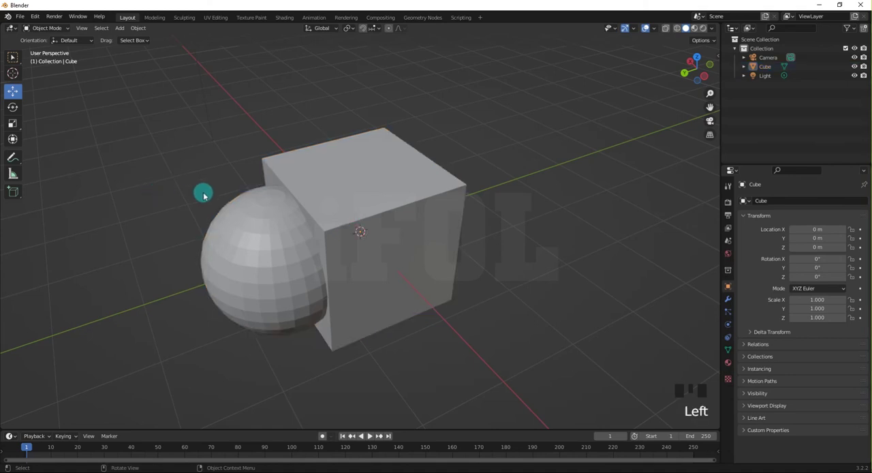
pyautogui.click(313, 179)
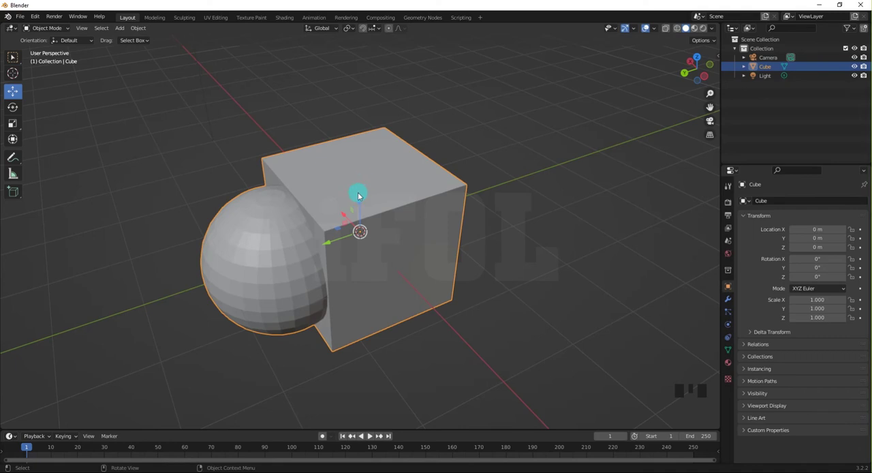
pyautogui.click(216, 184)
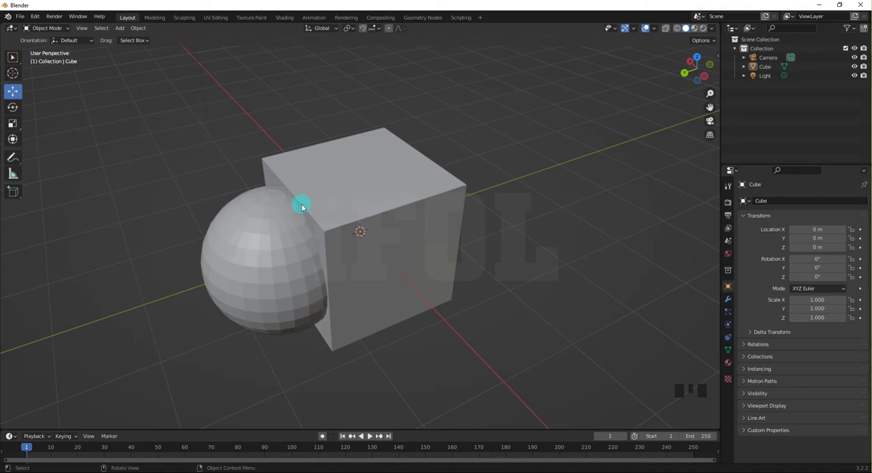
pyautogui.click(302, 206)
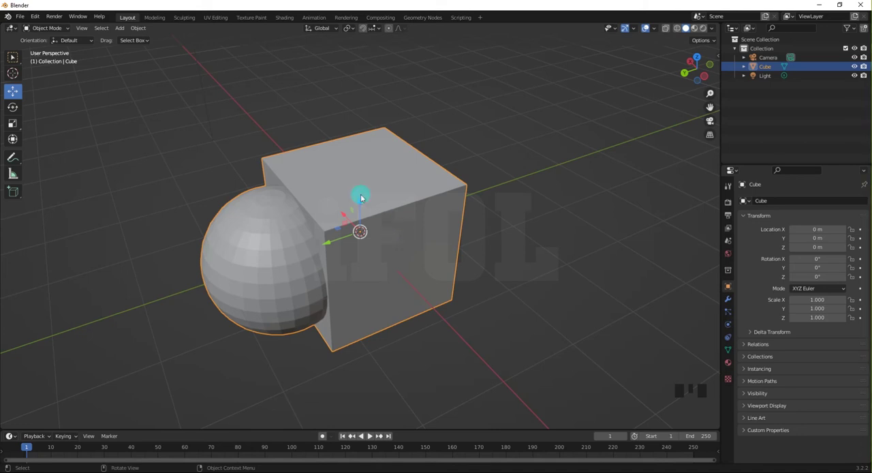
pyautogui.click(198, 36)
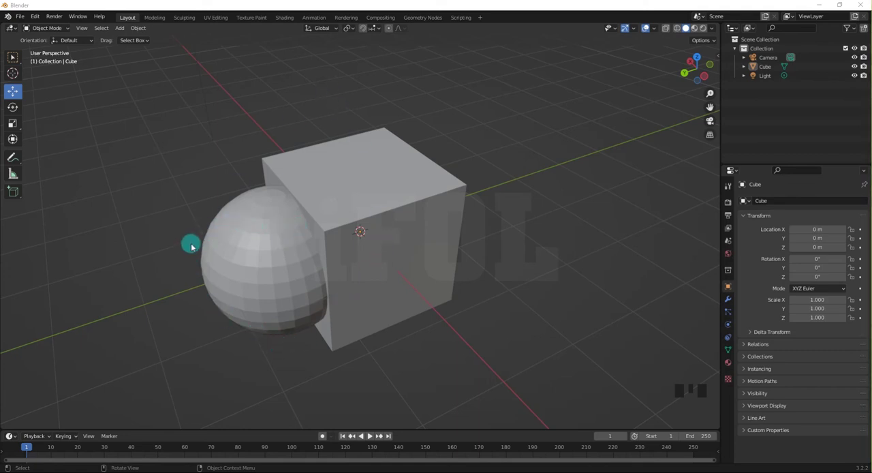
pyautogui.click(253, 262)
# Switch the viewport to the preset Right orthographic view of the combined object.
pyautogui.moveTo(266, 234); pyautogui.dragTo(266, 212, button='middle')
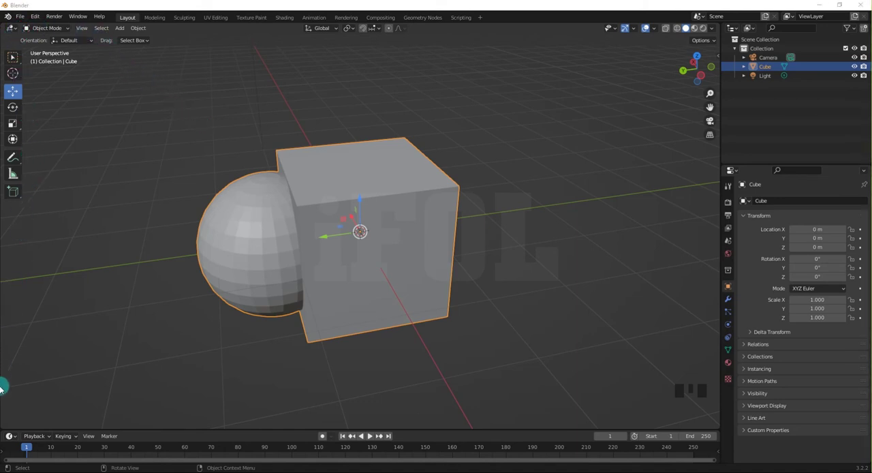
pyautogui.click(83, 28)
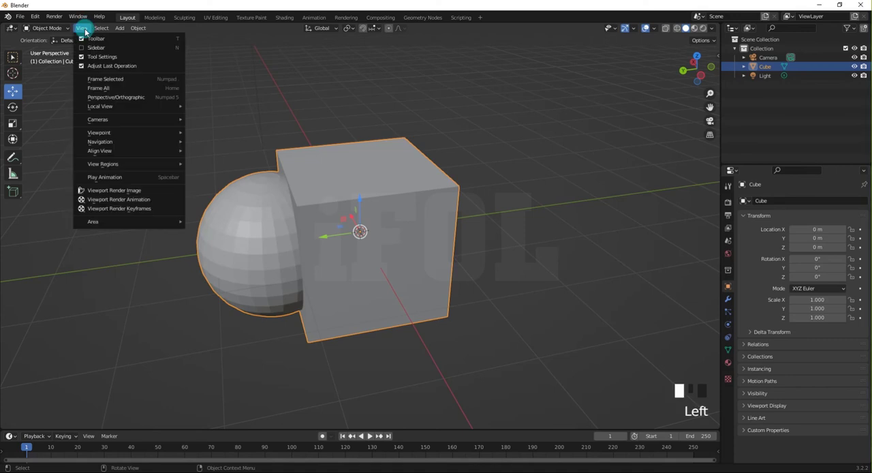
pyautogui.click(83, 28)
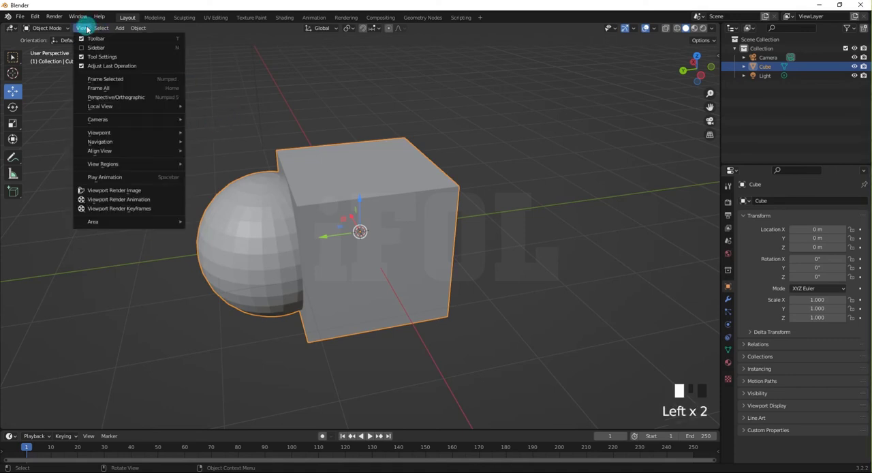
pyautogui.moveTo(109, 132)
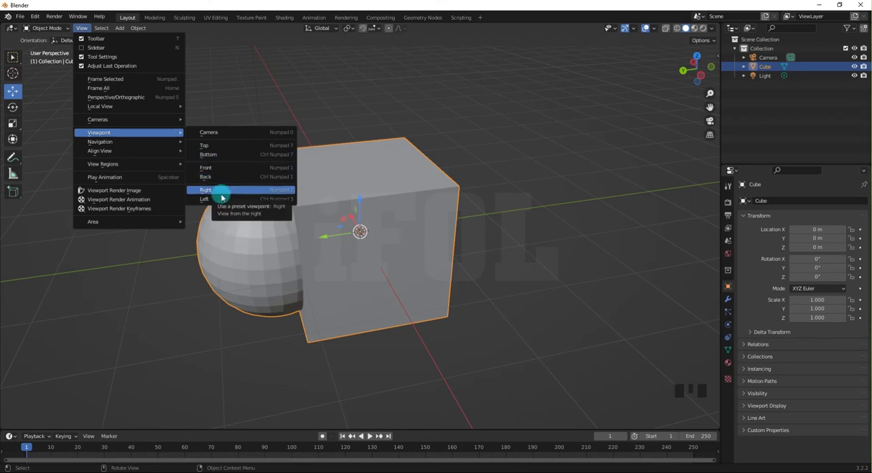
pyautogui.click(277, 196)
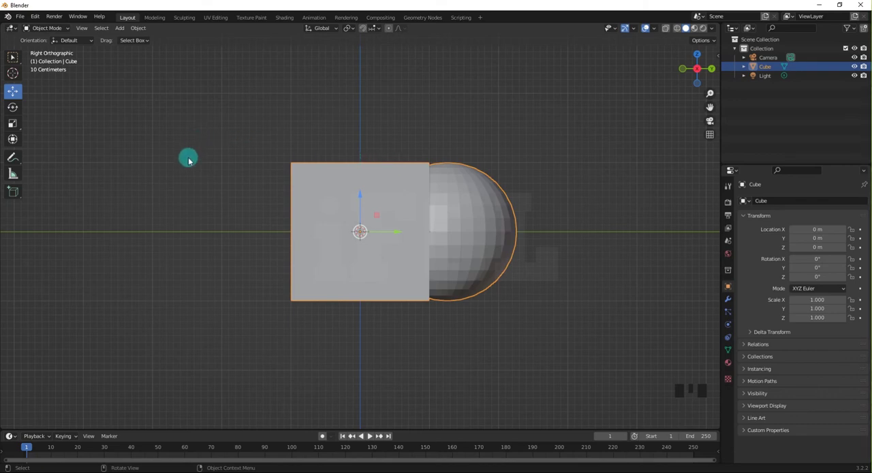
# Enter Edit Mode on the combined cube-and-sphere object and display it in wireframe shading.
pyautogui.hotkey('ctrl', 'Tab')
pyautogui.hotkey('ctrl', 'Tab')
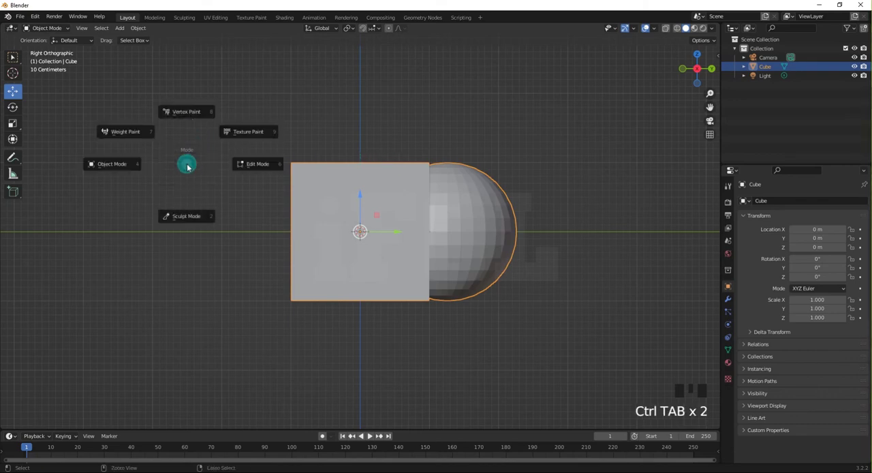
pyautogui.click(270, 170)
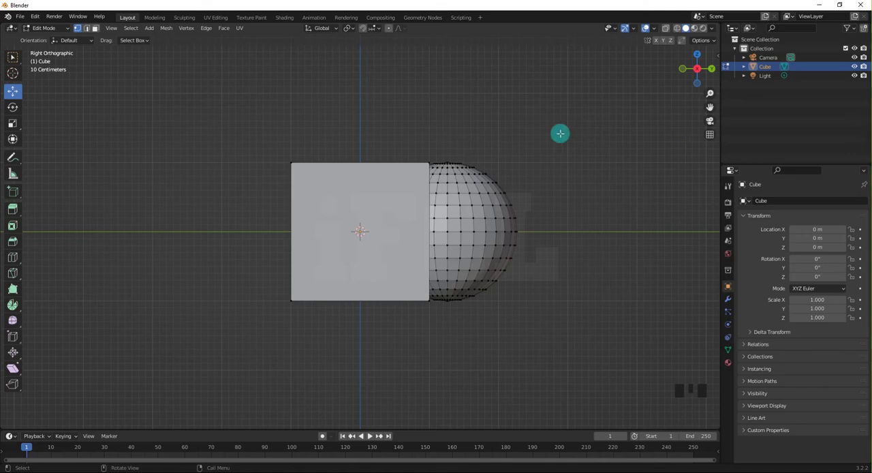
pyautogui.press('b')
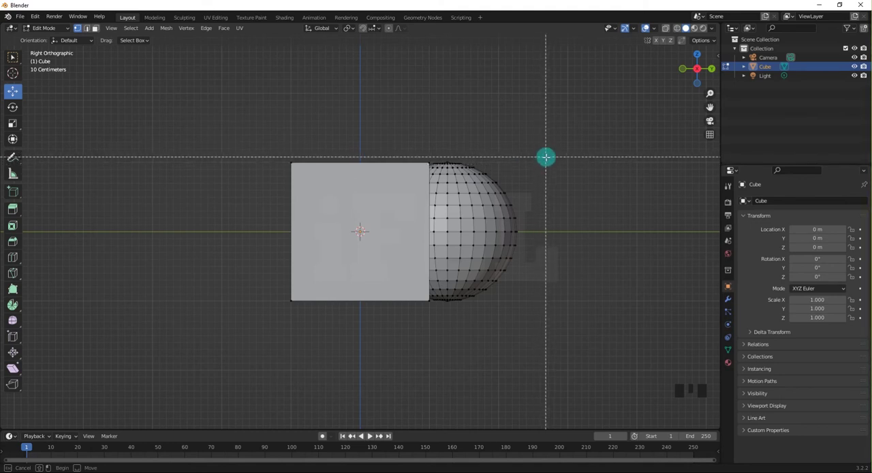
pyautogui.moveTo(545, 157); pyautogui.dragTo(580, 199)
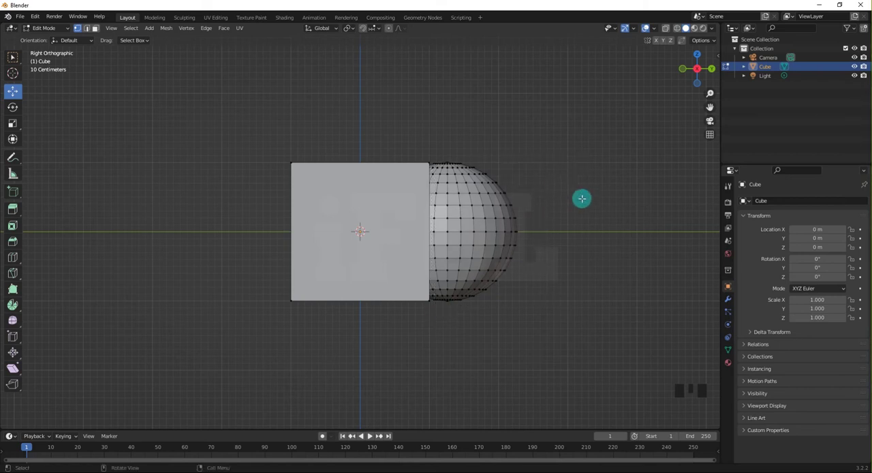
pyautogui.click(677, 28)
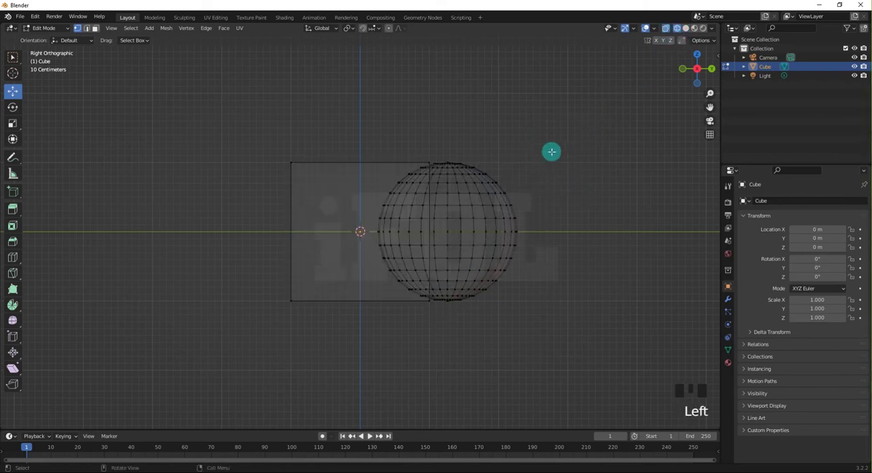
# Box-select the part of the sphere protruding from the cube and separate the selection into its own object.
pyautogui.click(503, 155)
pyautogui.moveTo(503, 155); pyautogui.dragTo(431, 307)
pyautogui.moveTo(431, 318); pyautogui.dragTo(429, 321)
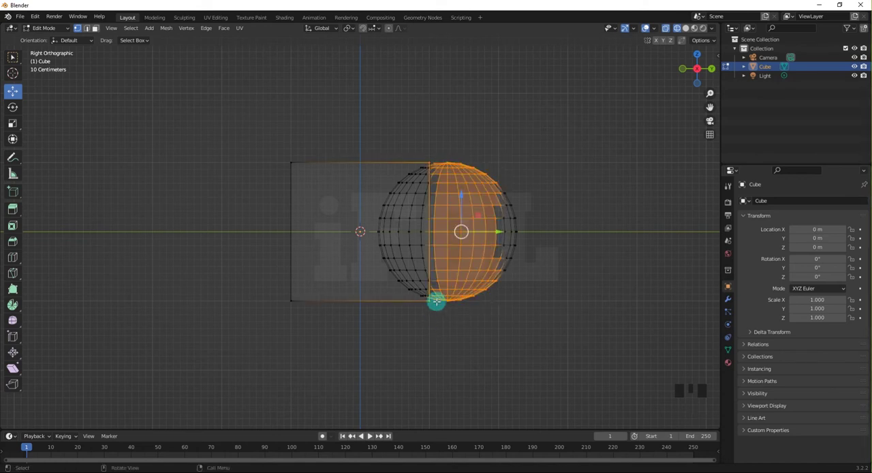
pyautogui.moveTo(531, 158); pyautogui.dragTo(430, 311)
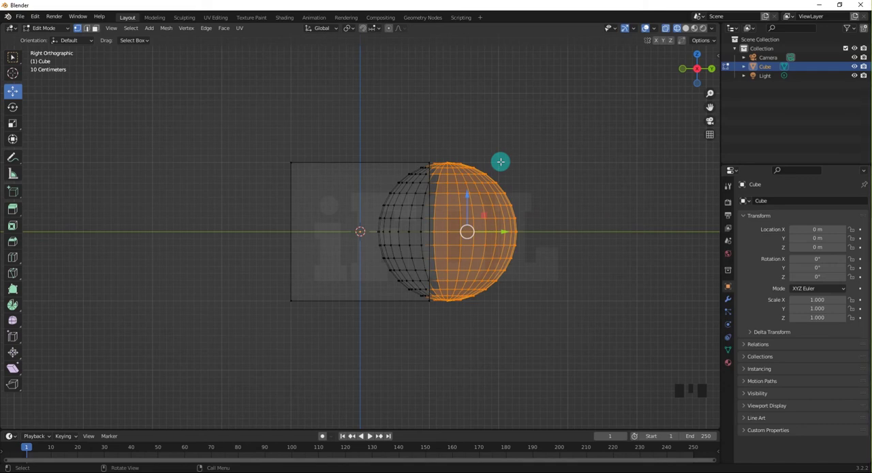
pyautogui.press('p')
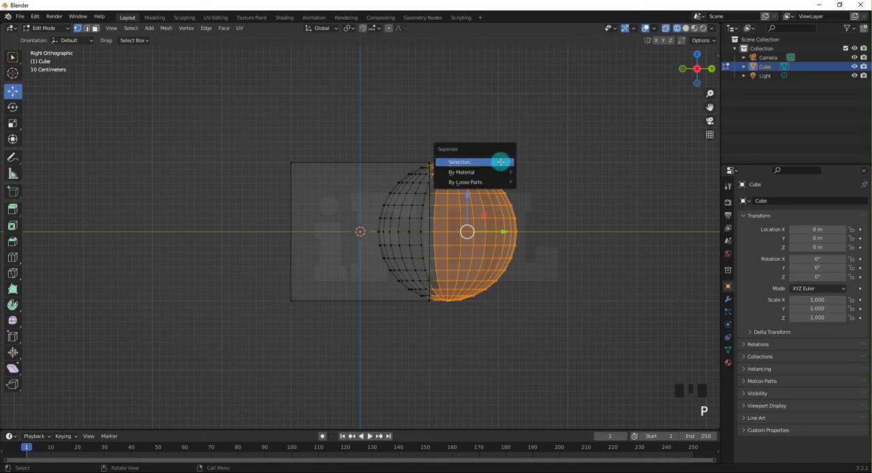
pyautogui.click(466, 164)
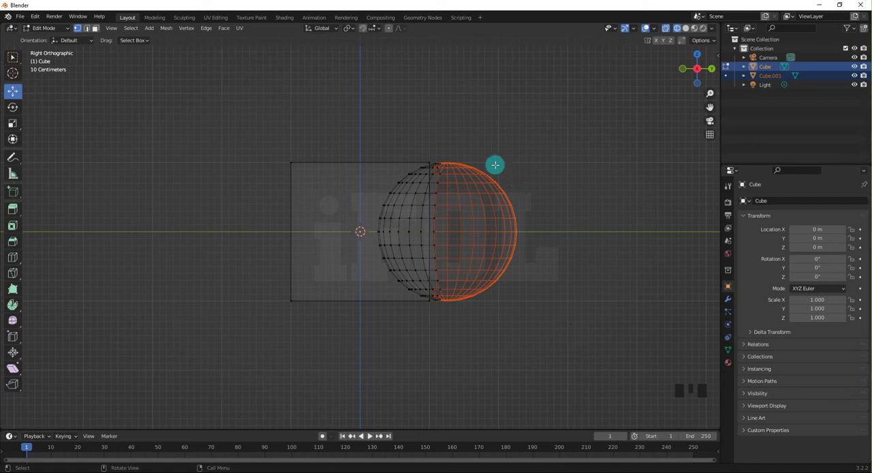
# Restore solid viewport shading and return to Object Mode.
pyautogui.click(678, 30)
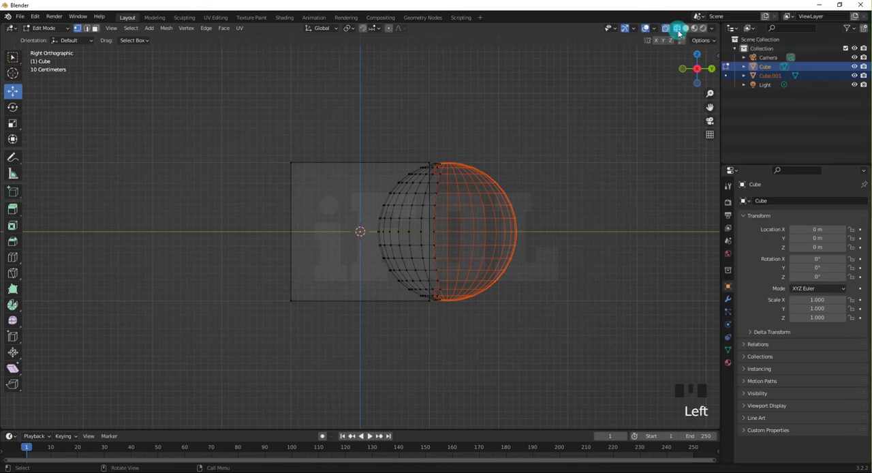
pyautogui.click(686, 28)
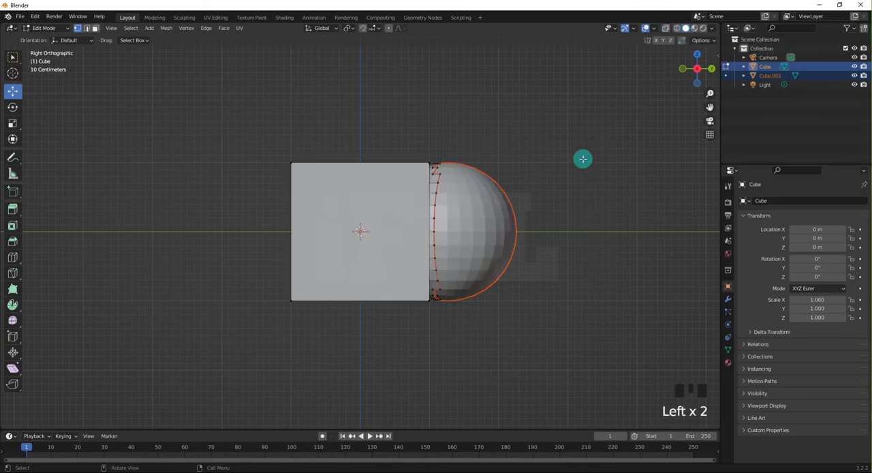
pyautogui.moveTo(580, 156)
pyautogui.mouseDown(button='middle')
pyautogui.moveTo(561, 171)
pyautogui.moveTo(484, 187)
pyautogui.moveTo(383, 192)
pyautogui.moveTo(411, 193)
pyautogui.mouseUp(button='middle')
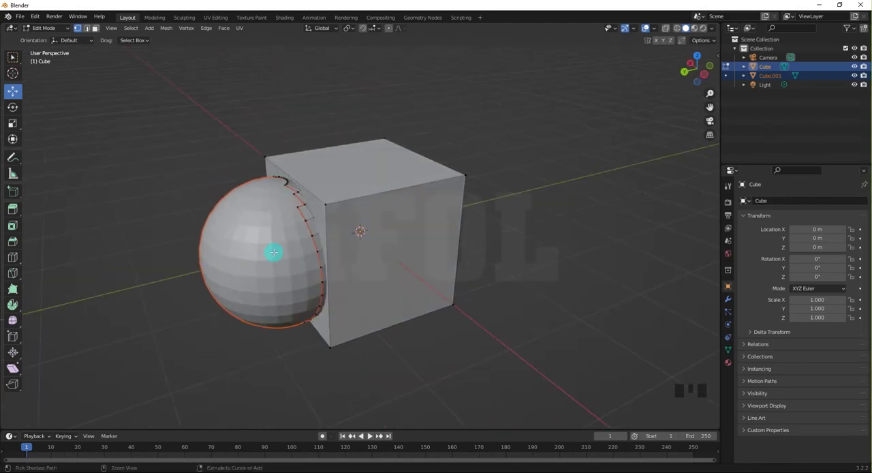
pyautogui.hotkey('ctrl', 'Tab')
pyautogui.hotkey('ctrl', 'Tab')
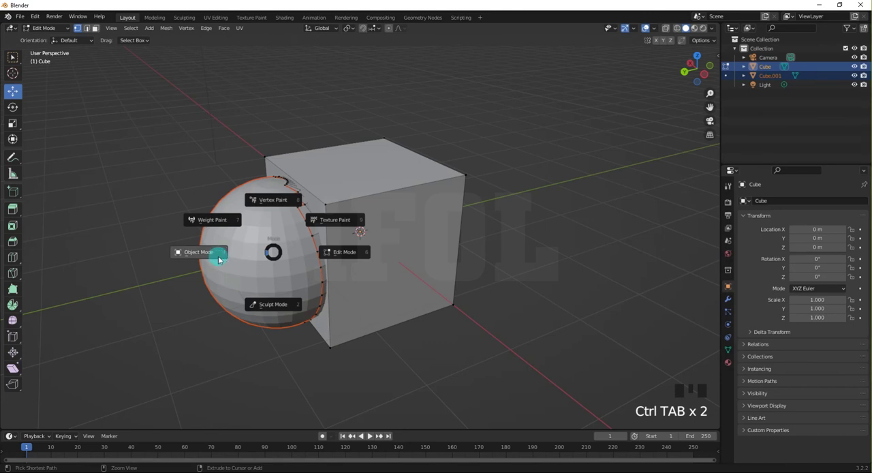
pyautogui.click(219, 258)
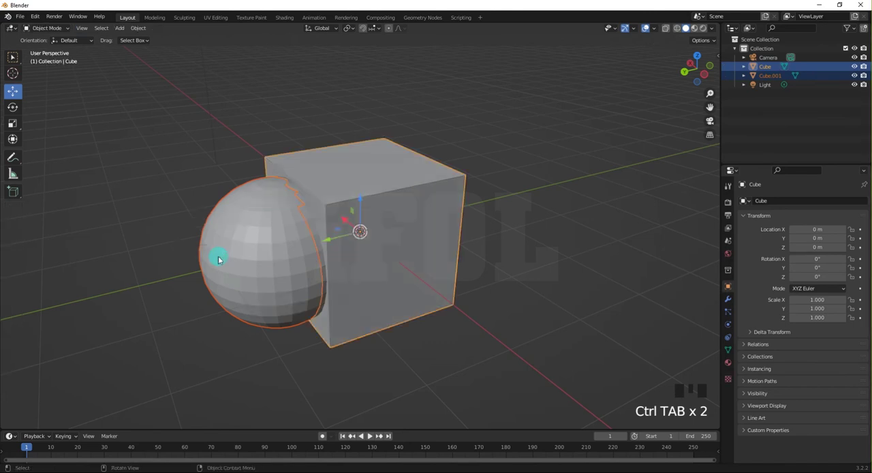
# Select only the separated sphere part and move it along the Y axis to about 1.35 m, away from the cube.
pyautogui.click(193, 173)
pyautogui.click(224, 228)
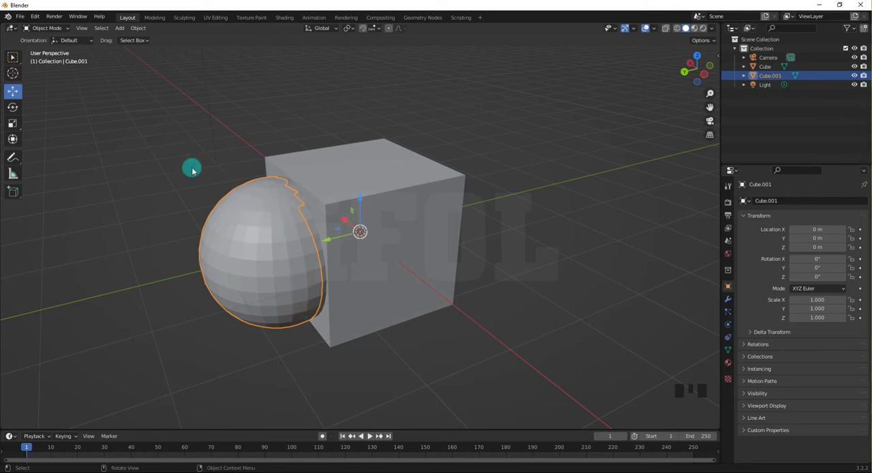
pyautogui.click(16, 93)
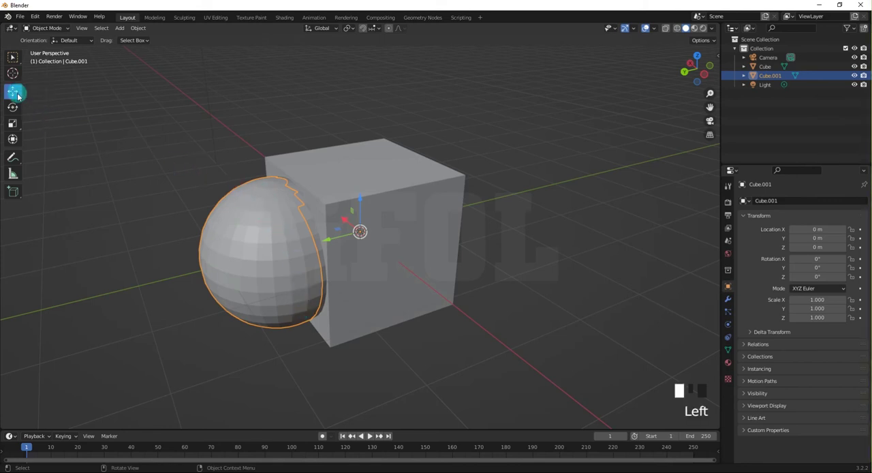
pyautogui.moveTo(313, 247); pyautogui.dragTo(210, 263)
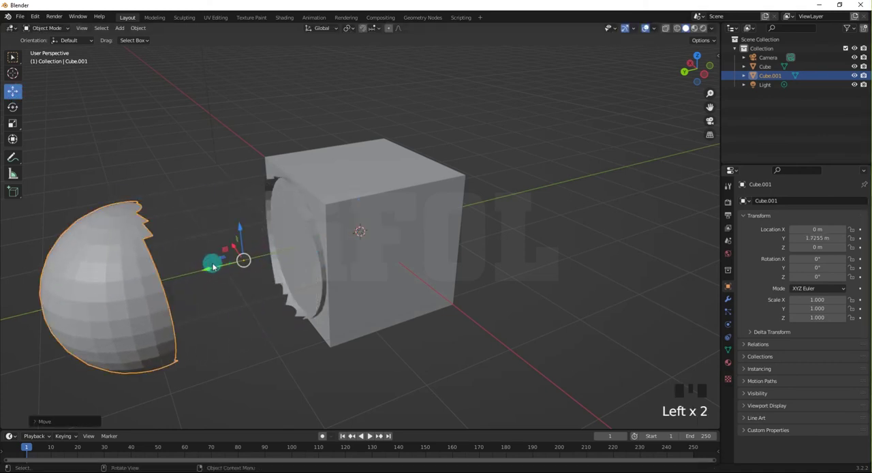
pyautogui.moveTo(224, 259)
pyautogui.mouseDown(button='middle')
pyautogui.moveTo(182, 249)
pyautogui.moveTo(156, 255)
pyautogui.moveTo(279, 264)
pyautogui.moveTo(234, 263)
pyautogui.mouseUp(button='middle')
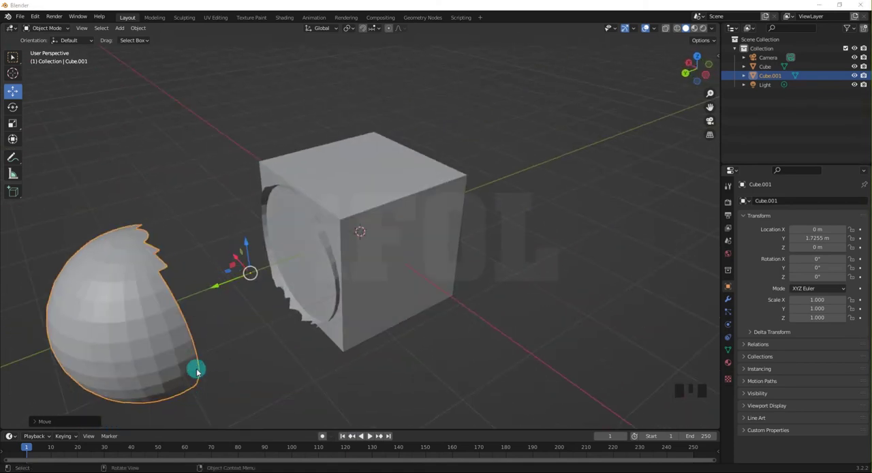
pyautogui.moveTo(224, 327)
pyautogui.mouseDown(button='middle')
pyautogui.moveTo(203, 304)
pyautogui.moveTo(156, 337)
pyautogui.moveTo(208, 325)
pyautogui.mouseUp(button='middle')
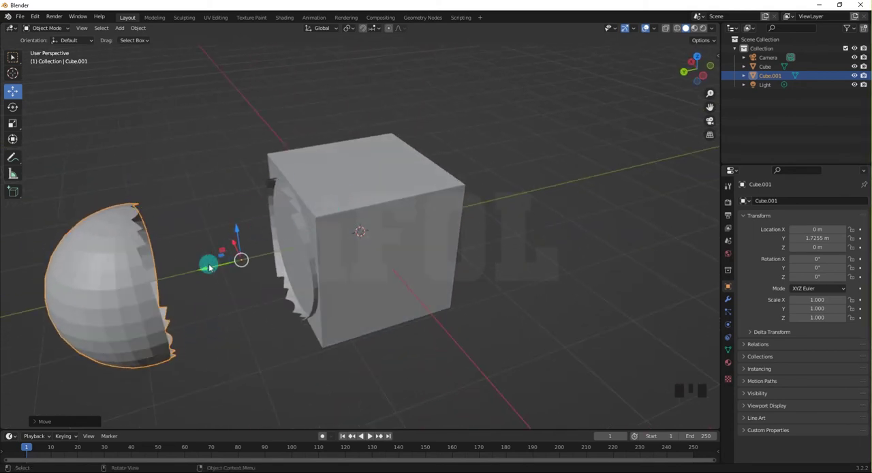
pyautogui.moveTo(204, 265); pyautogui.dragTo(236, 270)
pyautogui.click(229, 222)
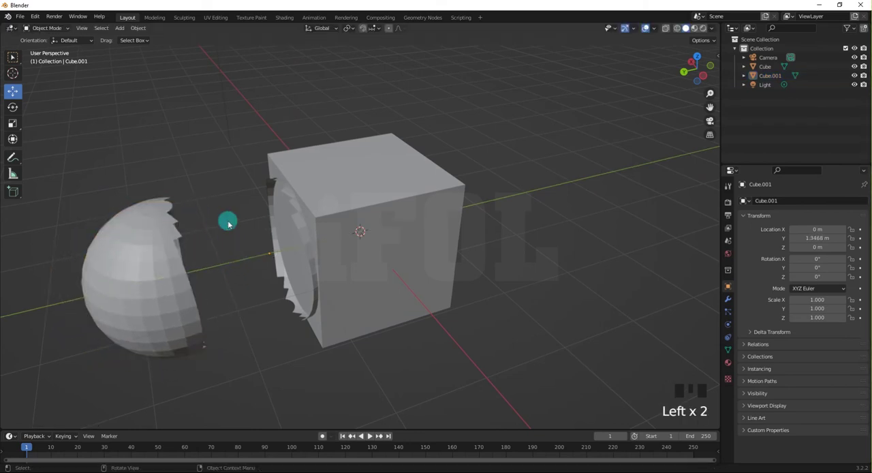
# Move the remaining cube along the Y axis to about -1.64 m, and check that the sphere part selects independently.
pyautogui.click(363, 158)
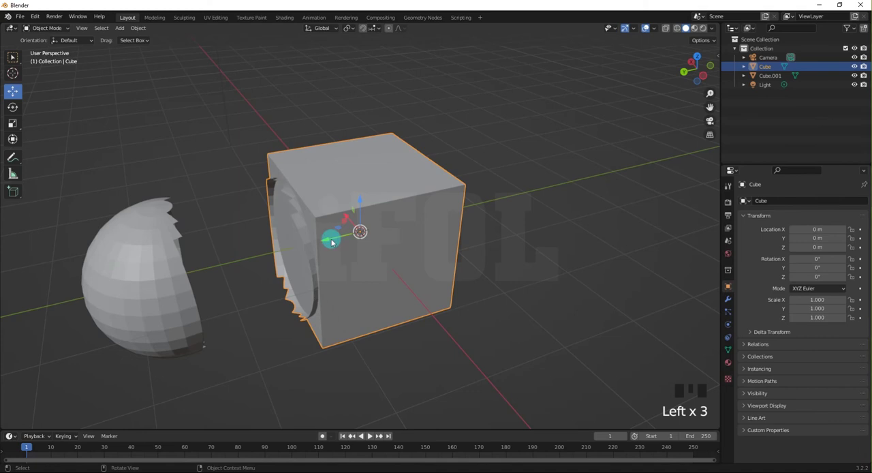
pyautogui.moveTo(331, 238); pyautogui.dragTo(449, 213)
pyautogui.click(72, 244)
pyautogui.click(79, 249)
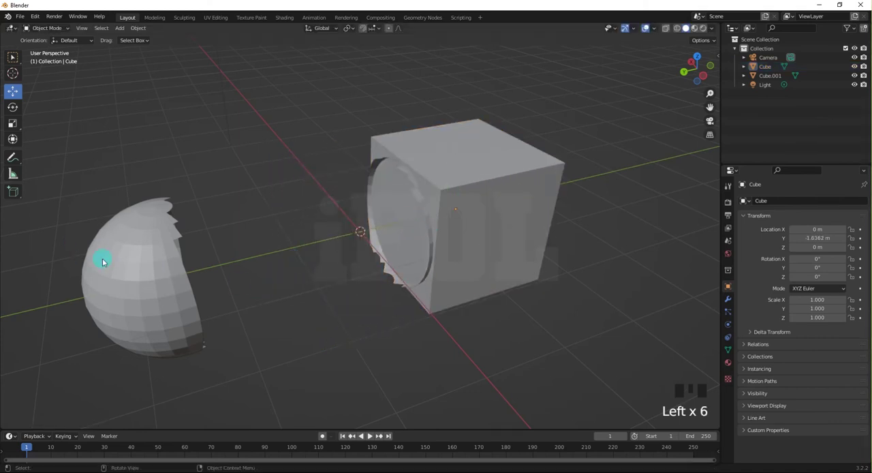
pyautogui.click(109, 264)
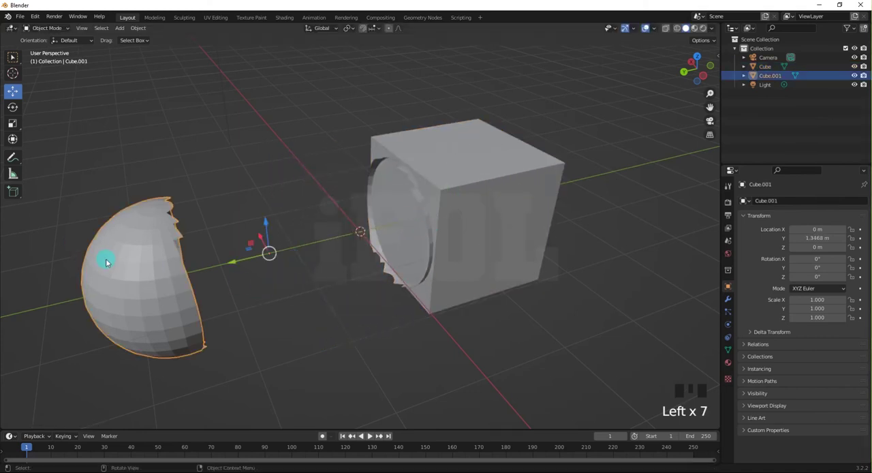
pyautogui.click(322, 322)
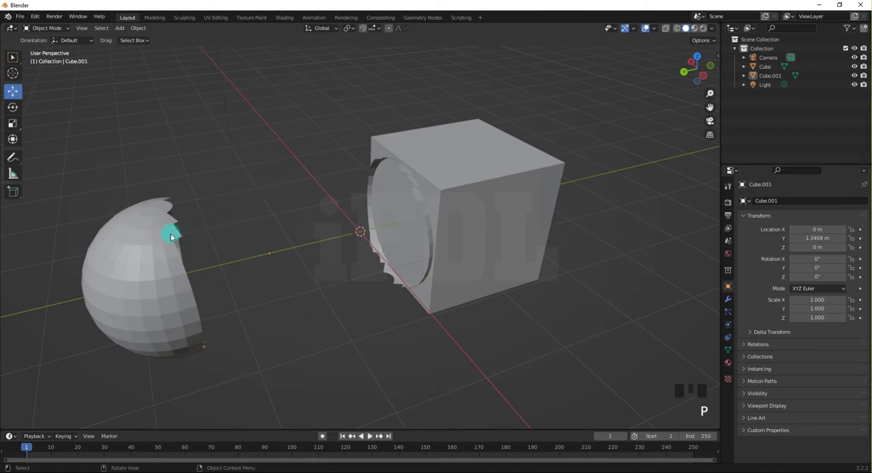
# Review the Separate options for the sphere part in Edit Mode, then return to Object Mode without separating anything.
pyautogui.click(138, 256)
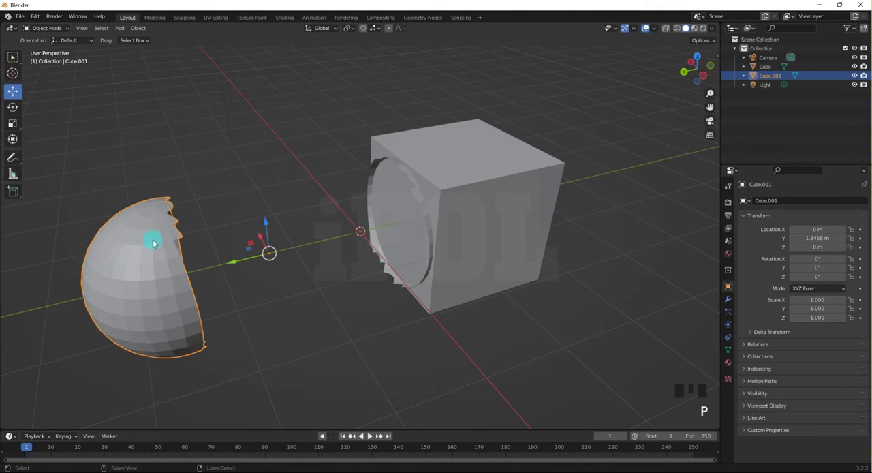
pyautogui.hotkey('ctrl', 'Tab')
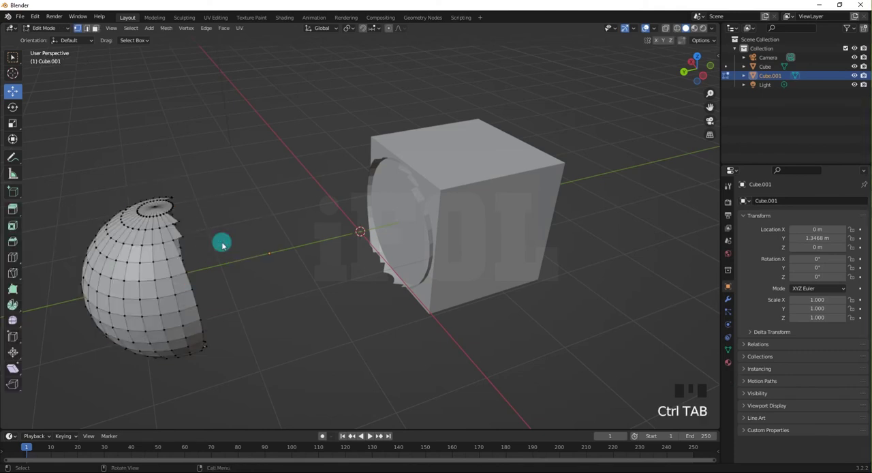
pyautogui.press('p')
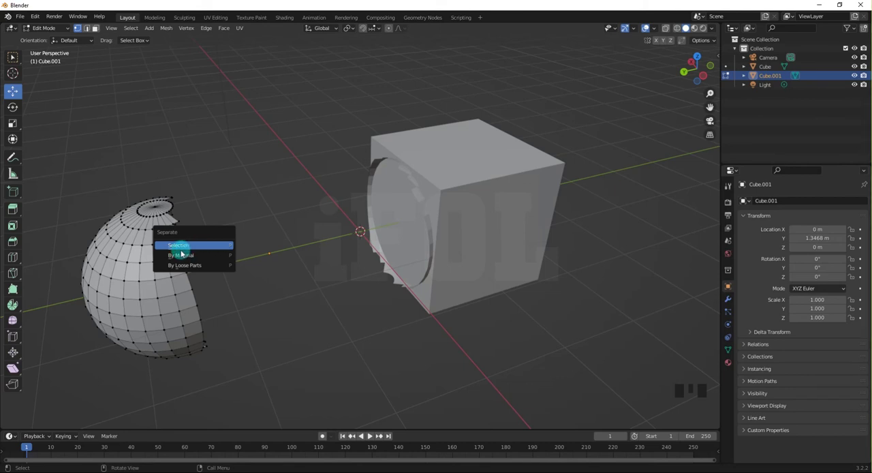
pyautogui.click(159, 293)
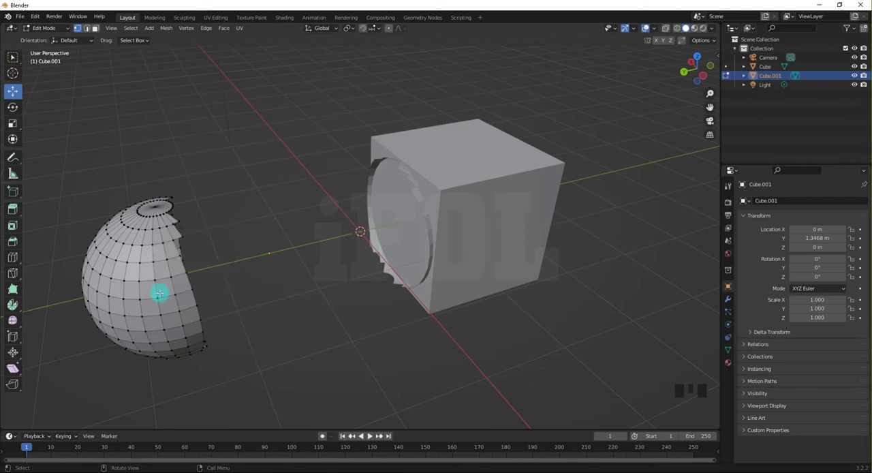
pyautogui.click(157, 297)
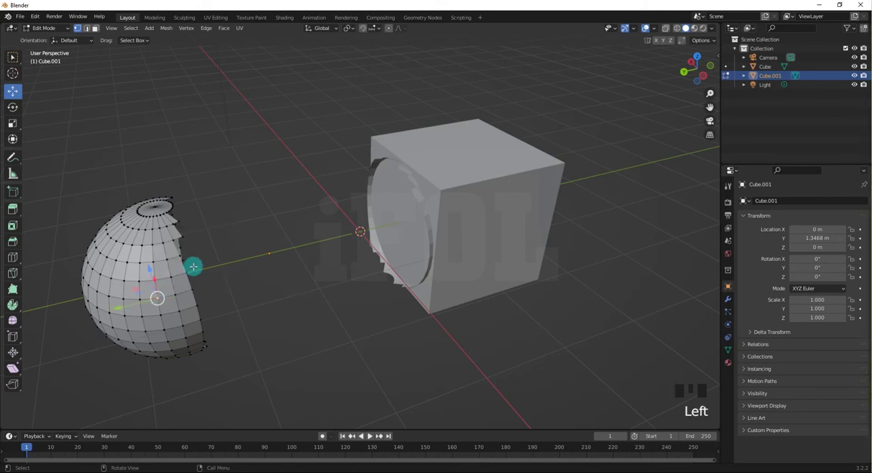
pyautogui.press('p')
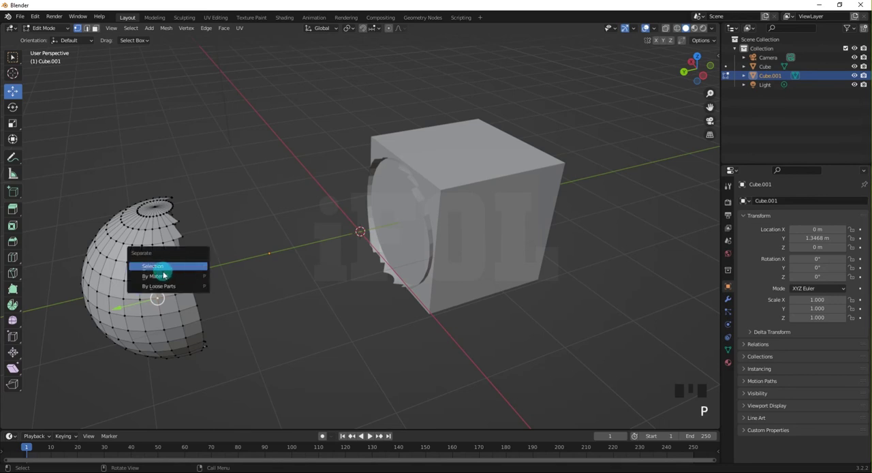
pyautogui.click(253, 253)
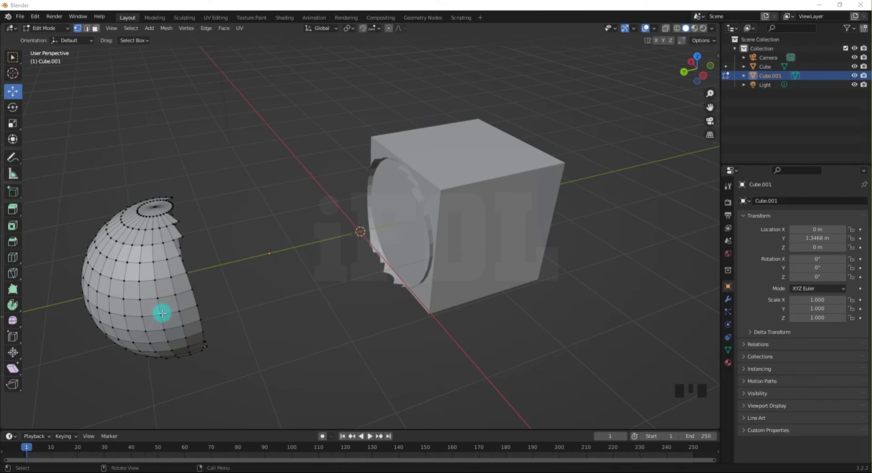
pyautogui.click(227, 311)
pyautogui.press('Tab')
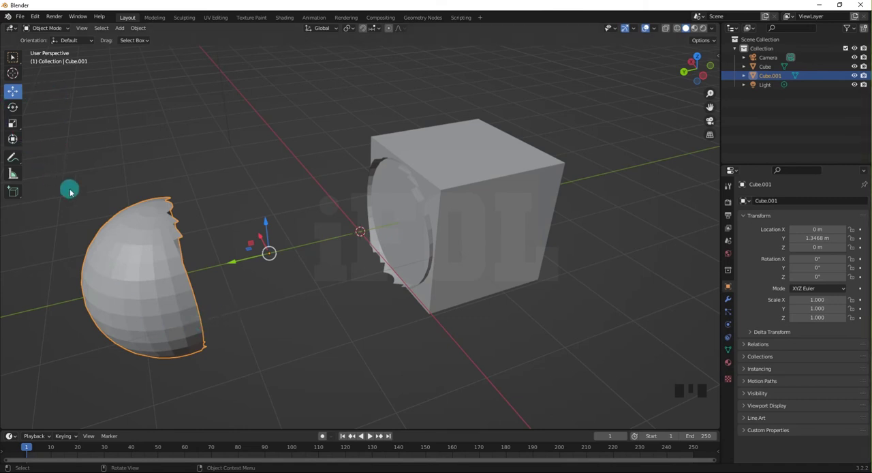
# Delete the separated sphere part and the remaining cube from the scene.
pyautogui.press('Delete')
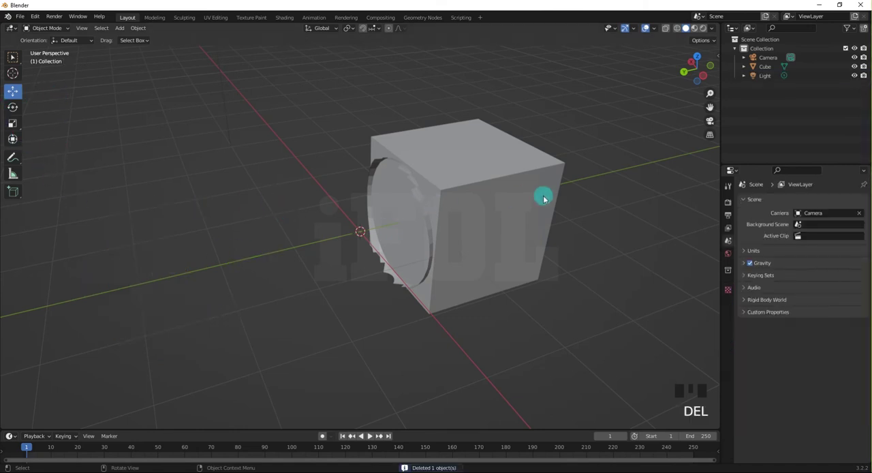
pyautogui.click(506, 199)
pyautogui.press('Delete')
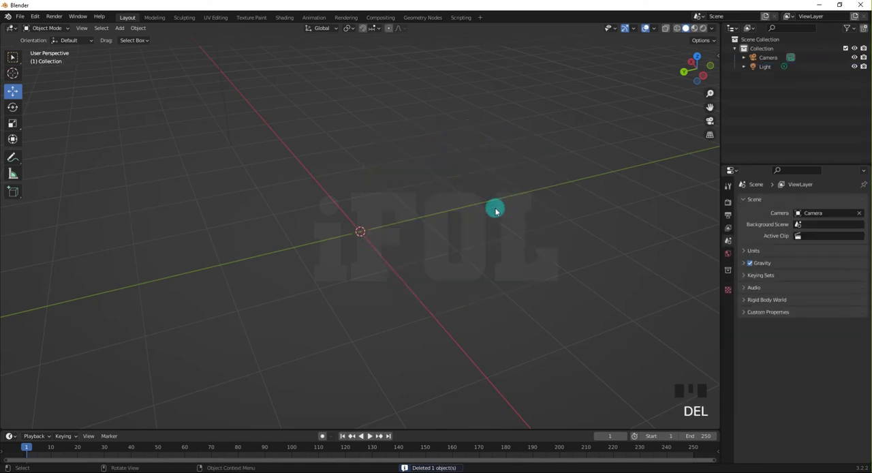
# Add a UV sphere at the world origin and enter Edit Mode on it.
pyautogui.hotkey('shift', 'a')
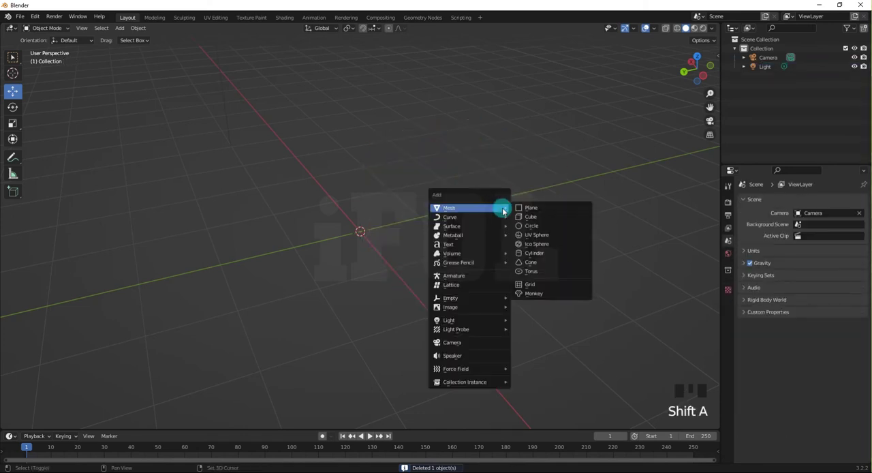
pyautogui.click(528, 235)
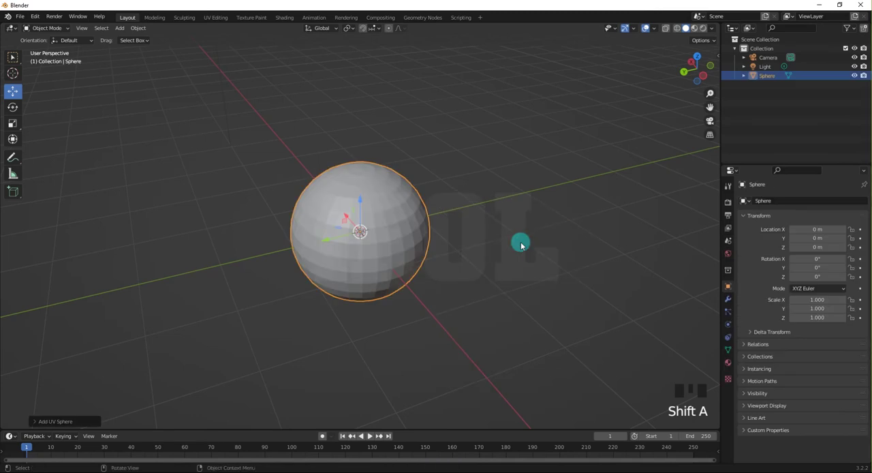
pyautogui.hotkey('ctrl', 'Tab')
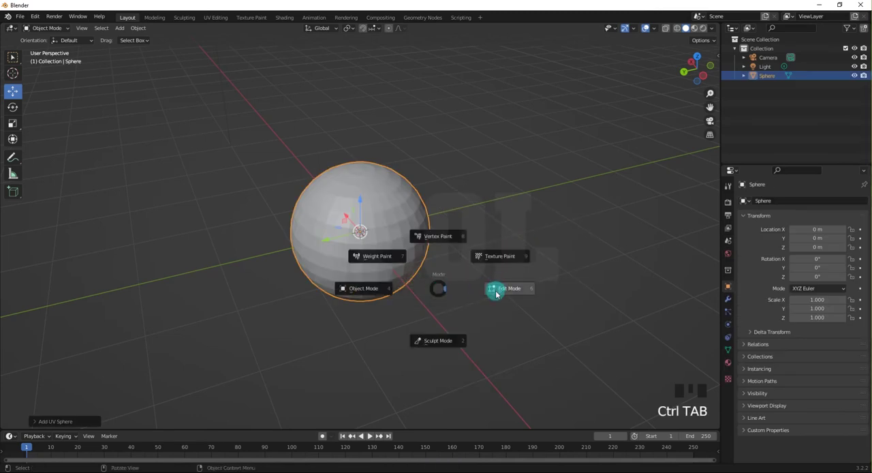
pyautogui.click(495, 292)
pyautogui.click(493, 292)
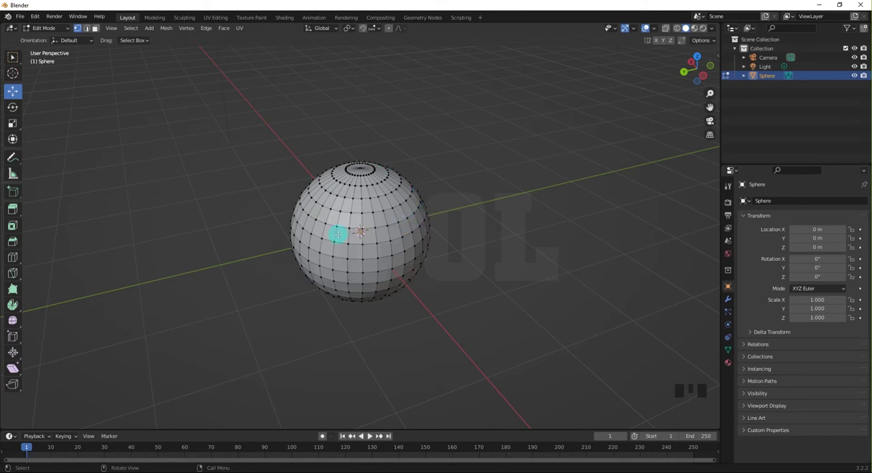
pyautogui.moveTo(338, 233)
pyautogui.mouseDown(button='middle')
pyautogui.moveTo(358, 231)
pyautogui.moveTo(331, 230)
pyautogui.mouseUp(button='middle')
pyautogui.scroll(3, 357, 230)
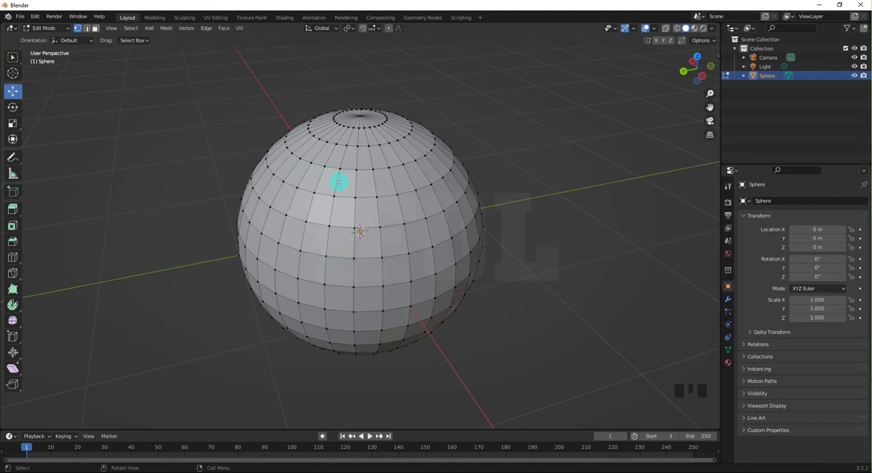
# Circle-select a small patch of vertices on the upper front of the sphere.
pyautogui.press('c')
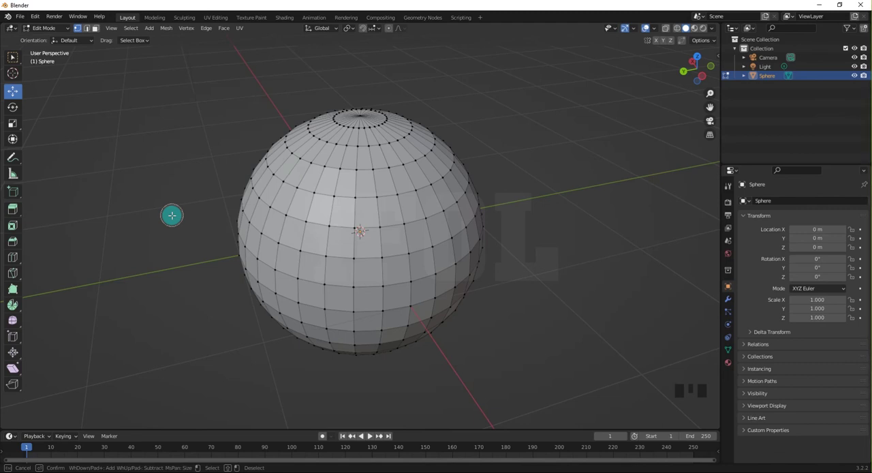
pyautogui.scroll(-4, 171, 215)
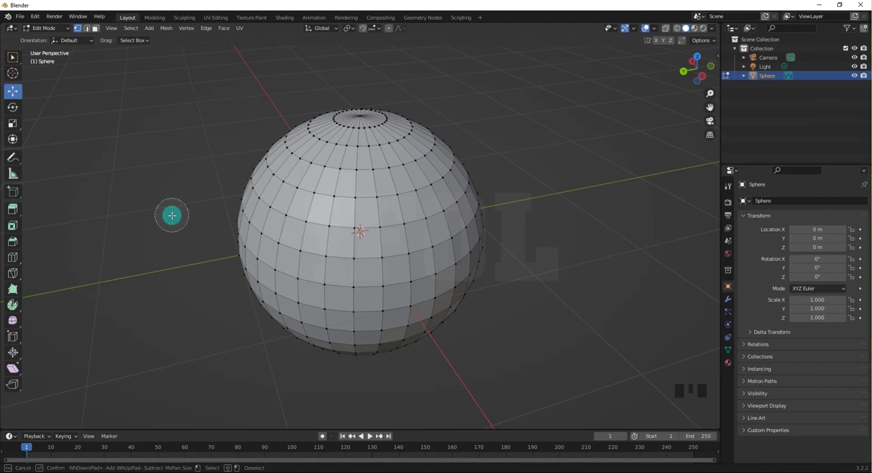
pyautogui.scroll(5, 172, 215)
pyautogui.scroll(-5, 172, 216)
pyautogui.scroll(3, 171, 215)
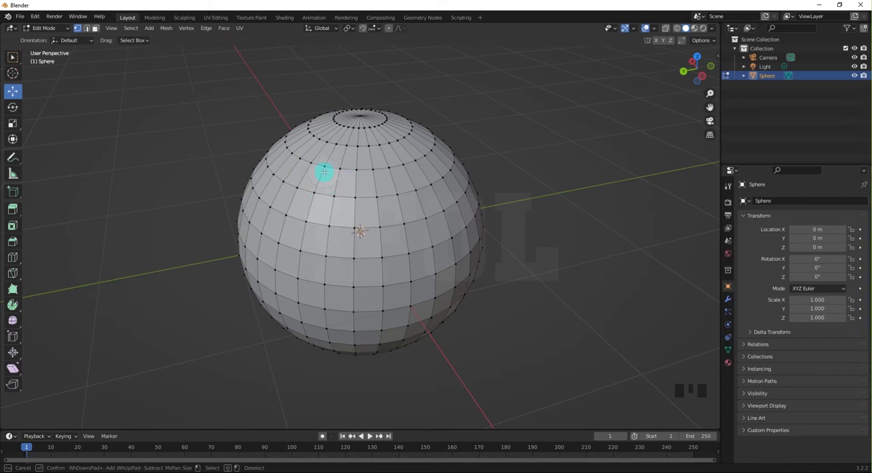
pyautogui.moveTo(336, 175)
pyautogui.mouseDown()
pyautogui.moveTo(366, 193)
pyautogui.moveTo(351, 228)
pyautogui.moveTo(314, 223)
pyautogui.moveTo(308, 191)
pyautogui.moveTo(341, 194)
pyautogui.mouseUp()
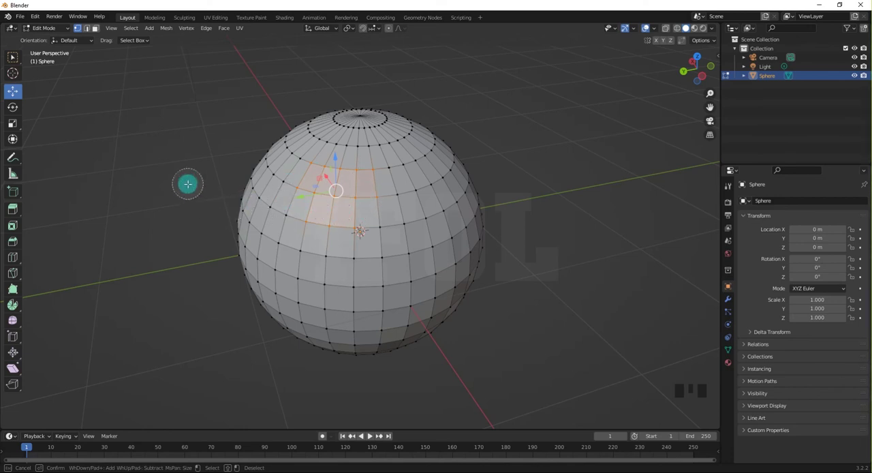
pyautogui.press('Escape')
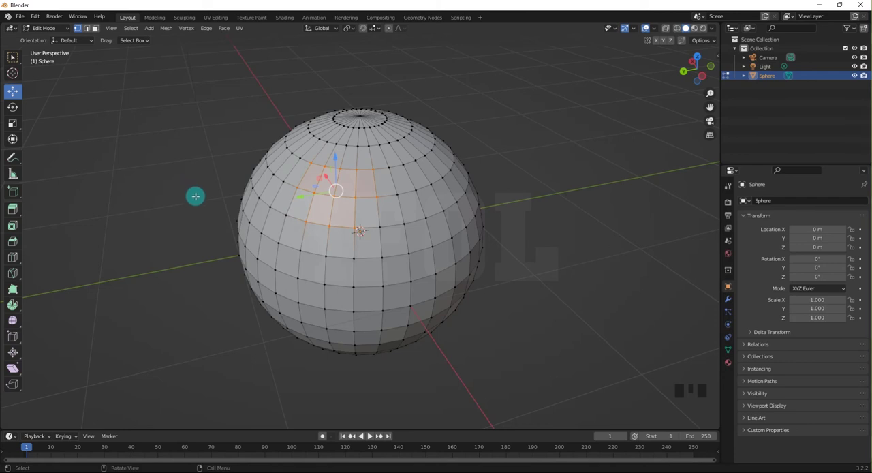
pyautogui.moveTo(206, 197); pyautogui.dragTo(214, 199, button='middle')
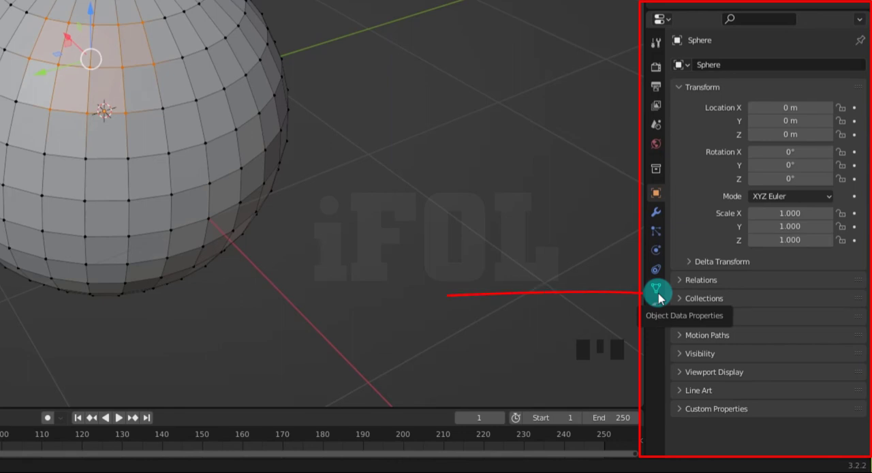
# Create a vertex group for the sphere and assign the selected vertices to it.
pyautogui.click(659, 296)
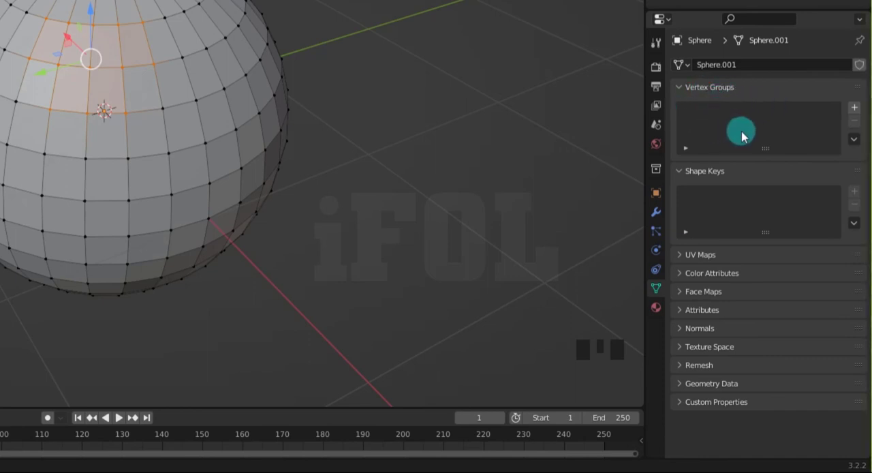
pyautogui.click(853, 108)
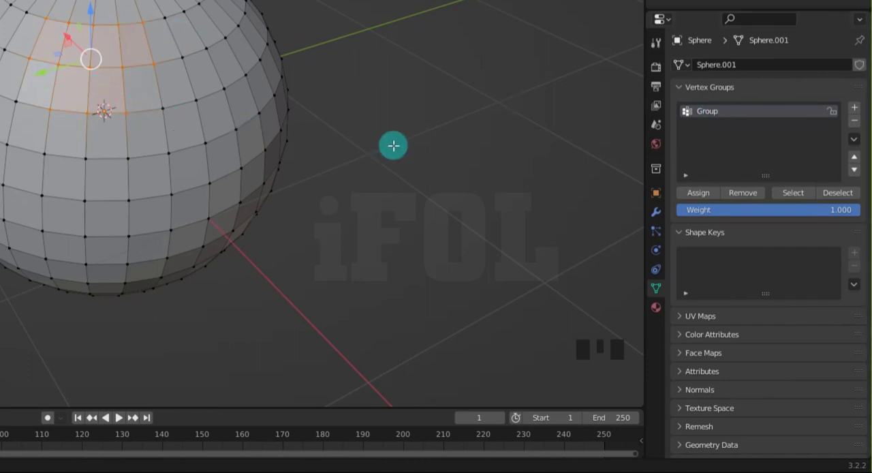
pyautogui.click(706, 194)
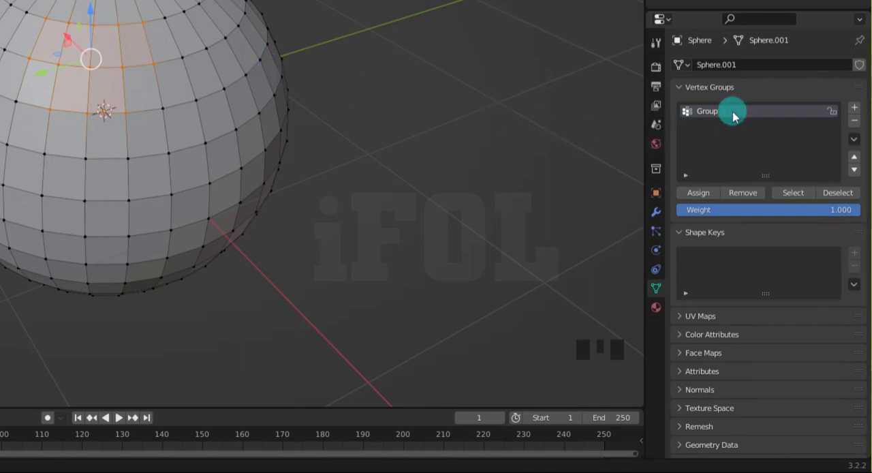
# Test the vertex group by clearing the selection, recalling and deselecting its vertices through the group, then recalling and clearing them again.
pyautogui.click(720, 140)
pyautogui.click(436, 113)
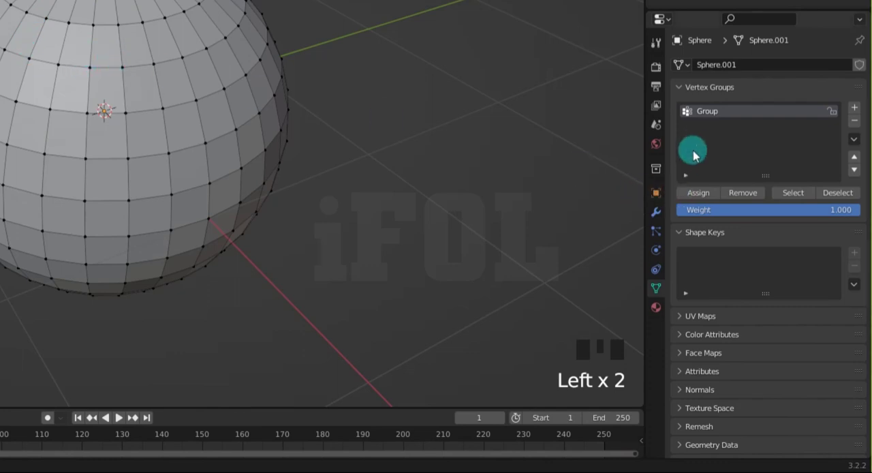
pyautogui.click(714, 117)
pyautogui.click(788, 197)
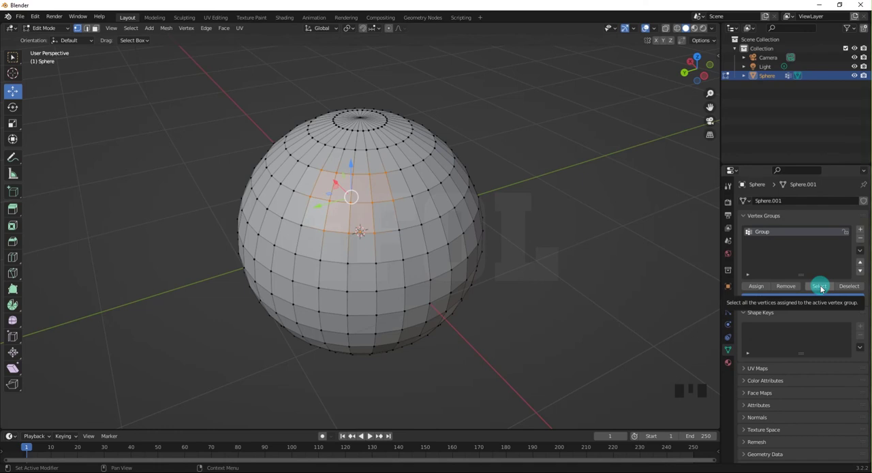
pyautogui.click(848, 287)
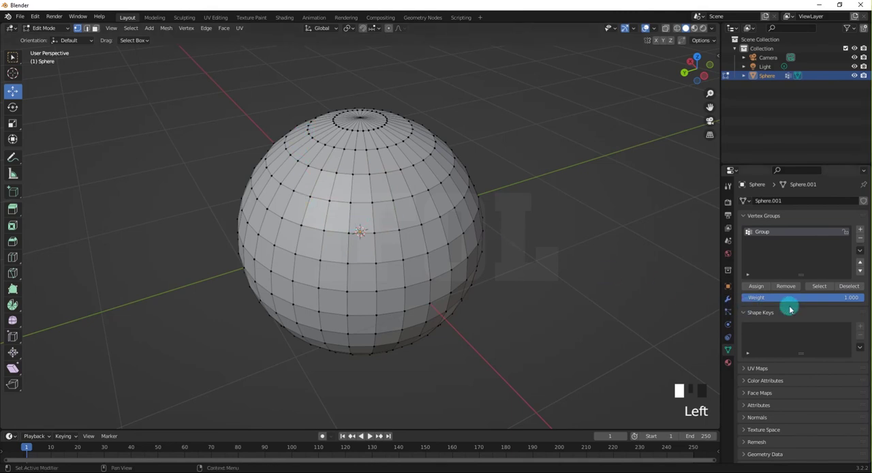
pyautogui.click(819, 286)
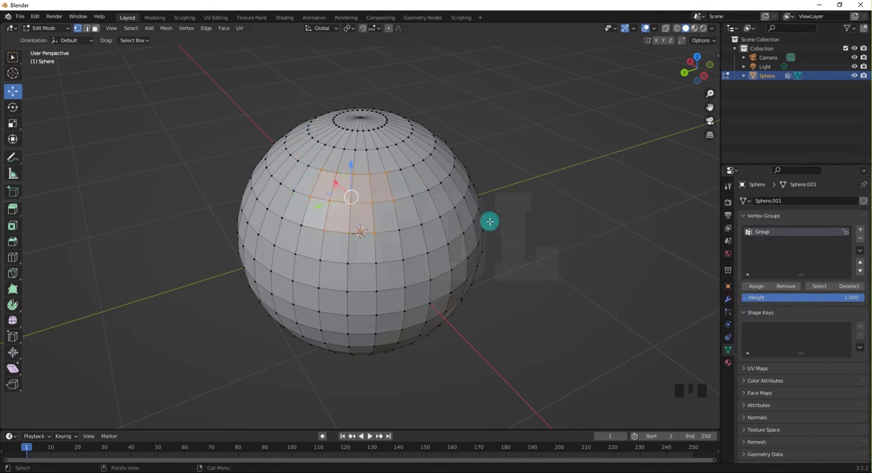
pyautogui.click(516, 284)
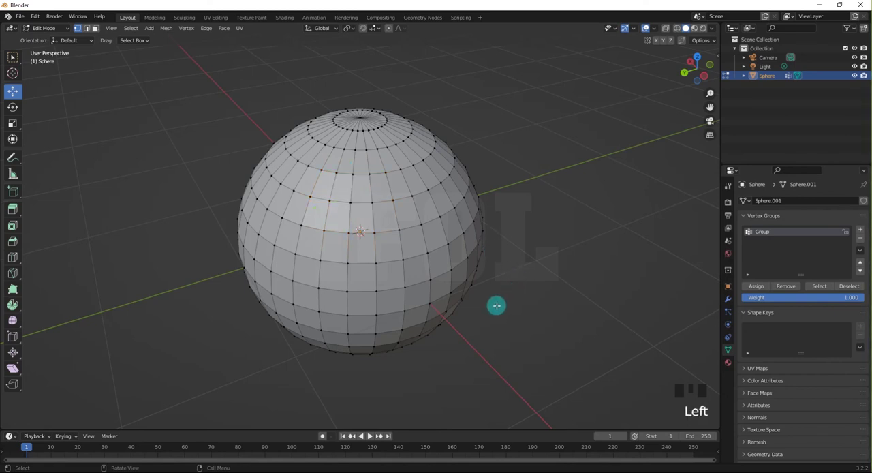
# Circle-select a second, larger patch of vertices on the upper side of the sphere.
pyautogui.moveTo(494, 305); pyautogui.dragTo(454, 303, button='middle')
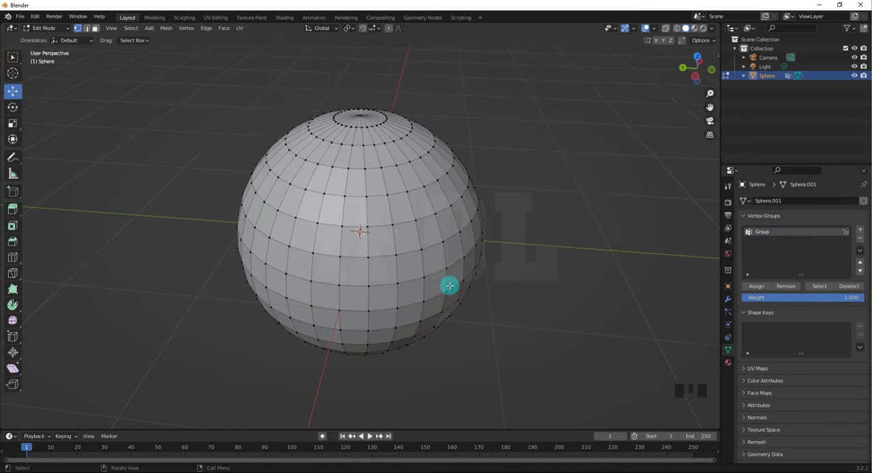
pyautogui.press('c')
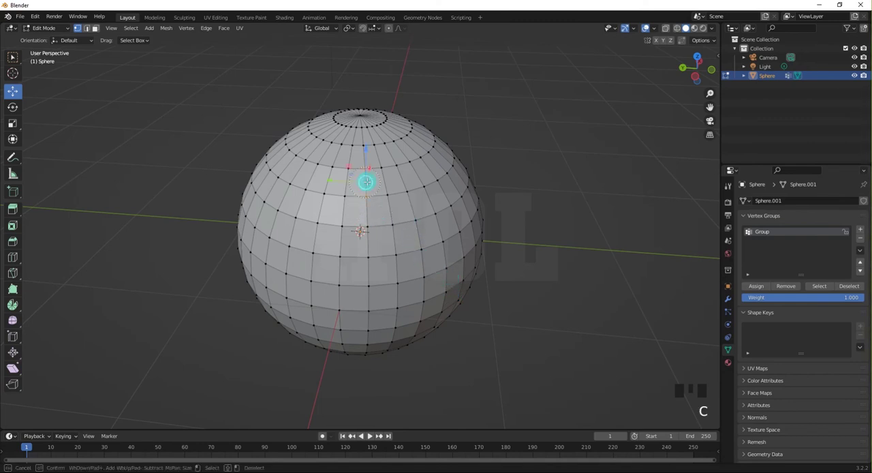
pyautogui.moveTo(366, 181)
pyautogui.mouseDown()
pyautogui.moveTo(428, 171)
pyautogui.moveTo(446, 201)
pyautogui.moveTo(448, 235)
pyautogui.moveTo(426, 251)
pyautogui.moveTo(369, 240)
pyautogui.moveTo(378, 207)
pyautogui.moveTo(409, 202)
pyautogui.moveTo(428, 225)
pyautogui.moveTo(389, 225)
pyautogui.mouseUp()
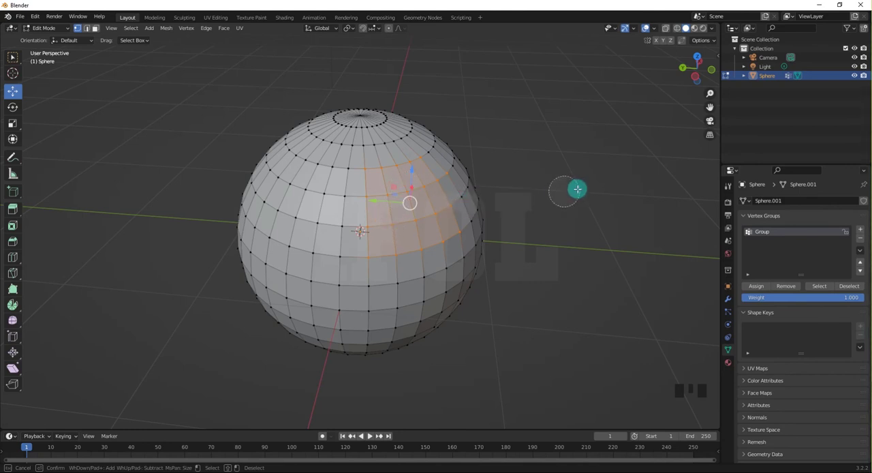
pyautogui.press('Escape')
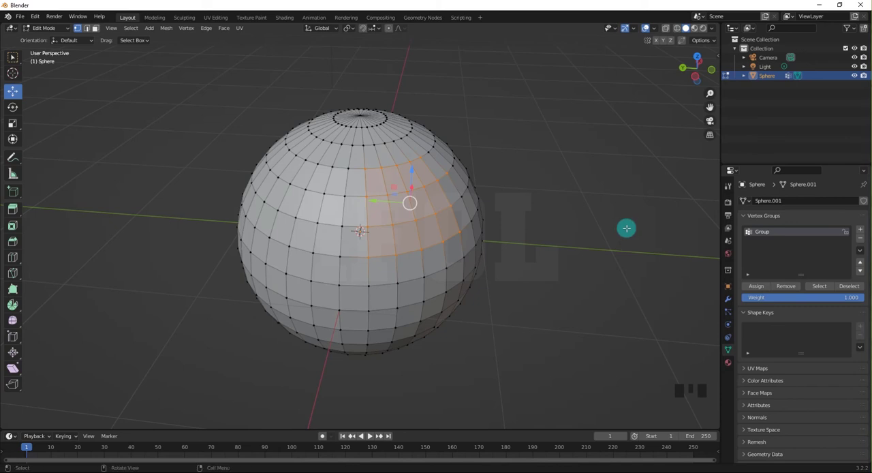
# Add a second vertex group named "selection 2" and assign the selected vertices to it.
pyautogui.click(861, 232)
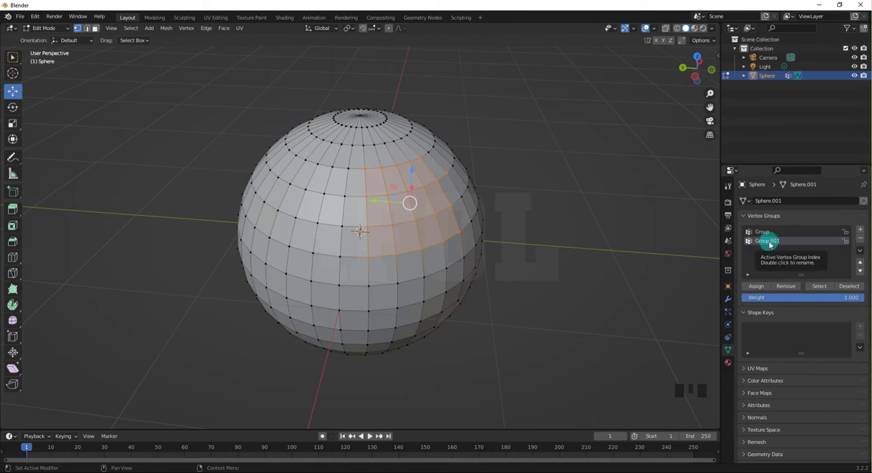
pyautogui.click(769, 245)
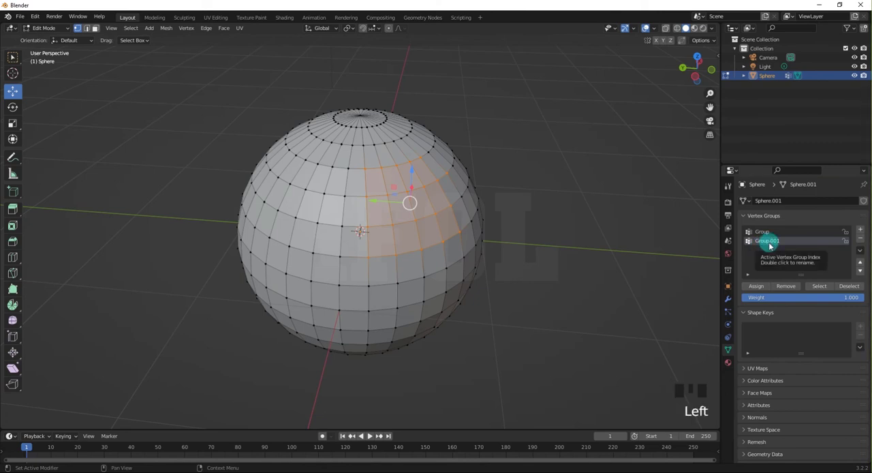
pyautogui.press('Return')
pyautogui.click(766, 241)
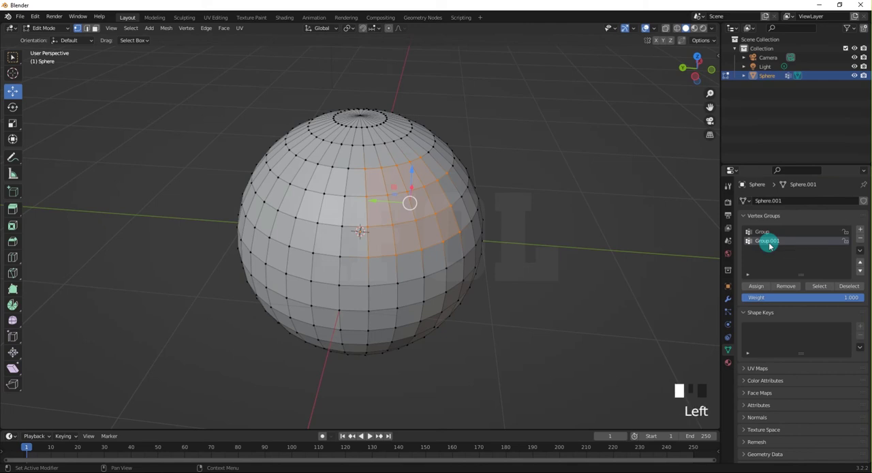
pyautogui.doubleClick(766, 240)
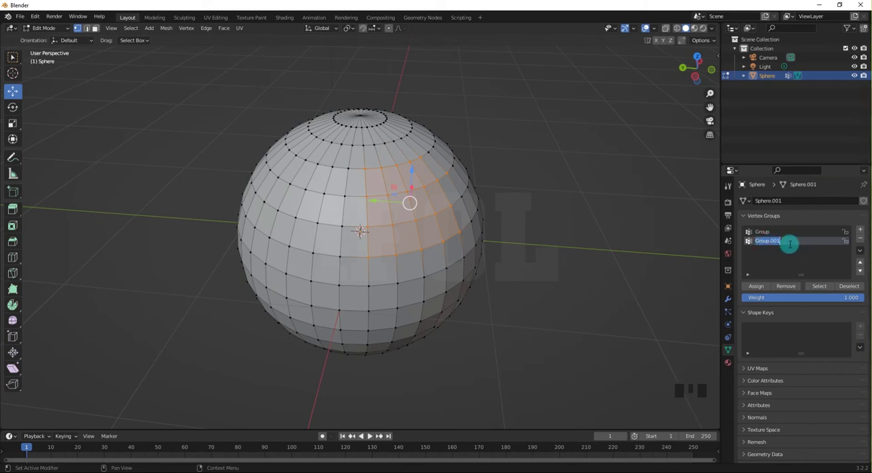
pyautogui.write('selection 2')
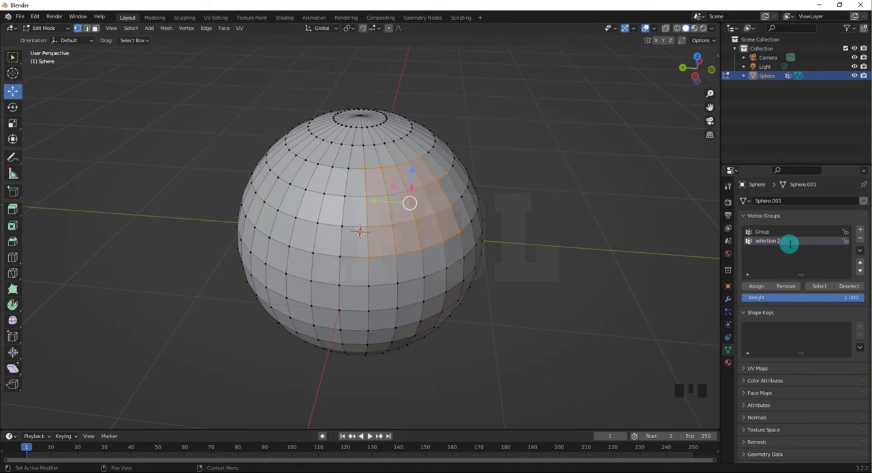
pyautogui.press('Left')
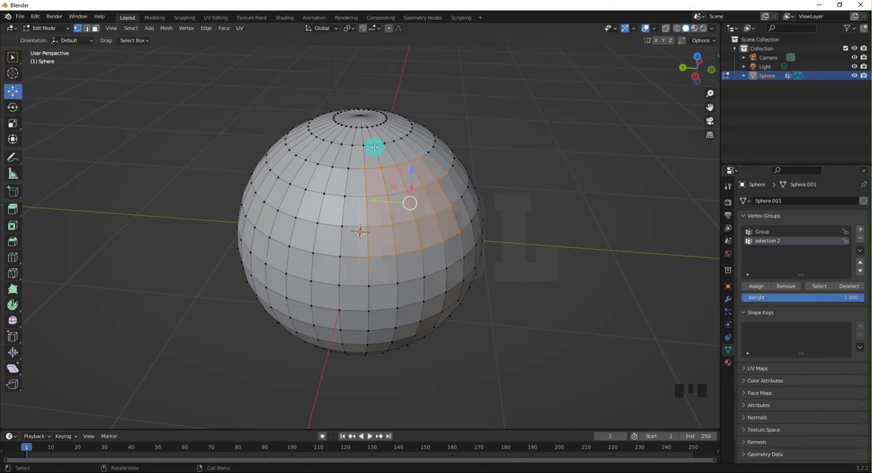
pyautogui.click(760, 289)
# Test the "selection 2" group by clearing the selection, recalling its vertices, and clearing them again.
pyautogui.click(632, 271)
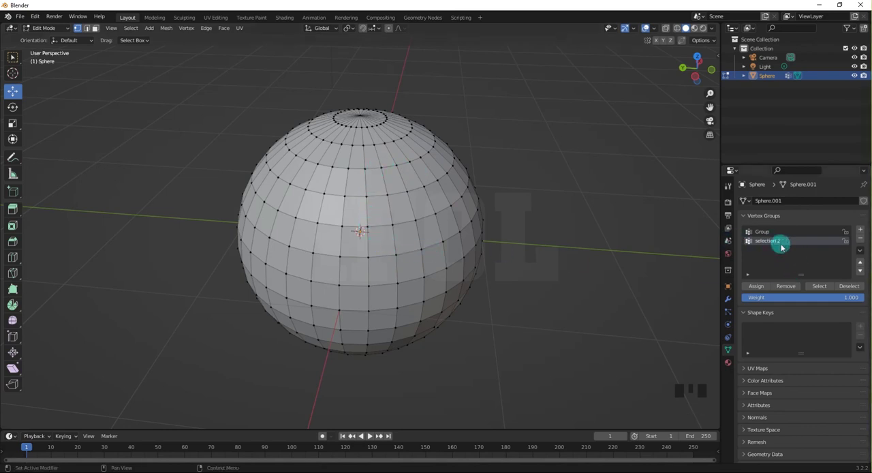
pyautogui.click(820, 287)
pyautogui.click(787, 243)
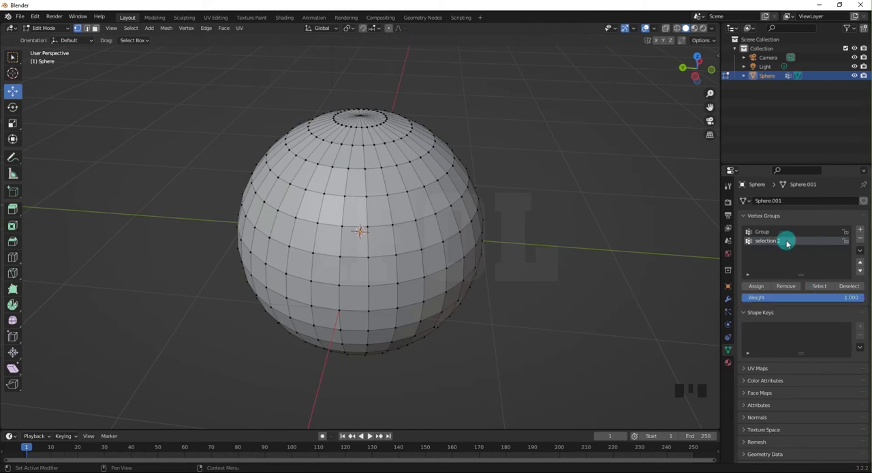
pyautogui.click(812, 289)
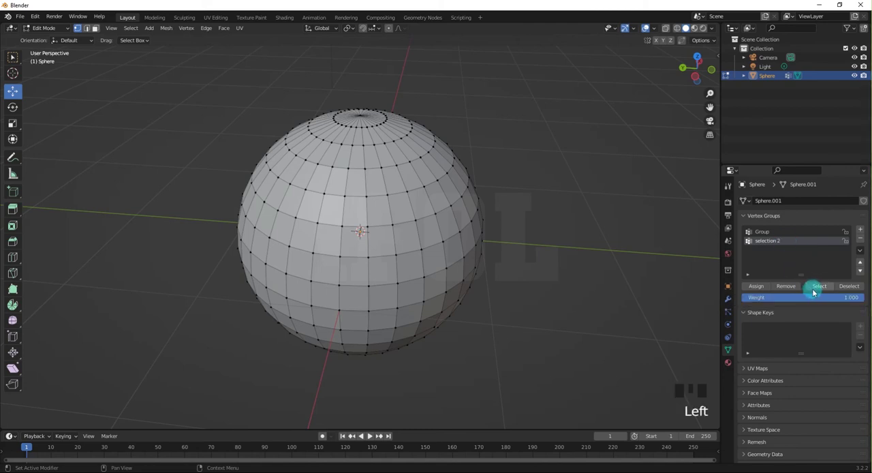
pyautogui.click(814, 290)
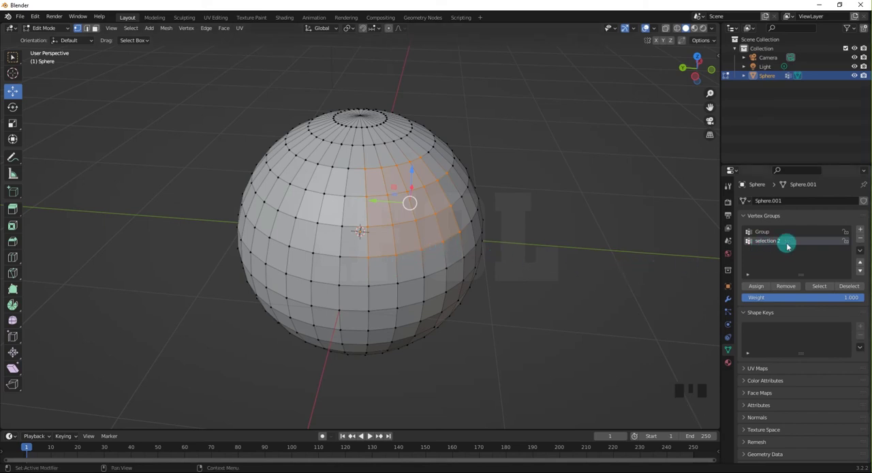
pyautogui.click(606, 246)
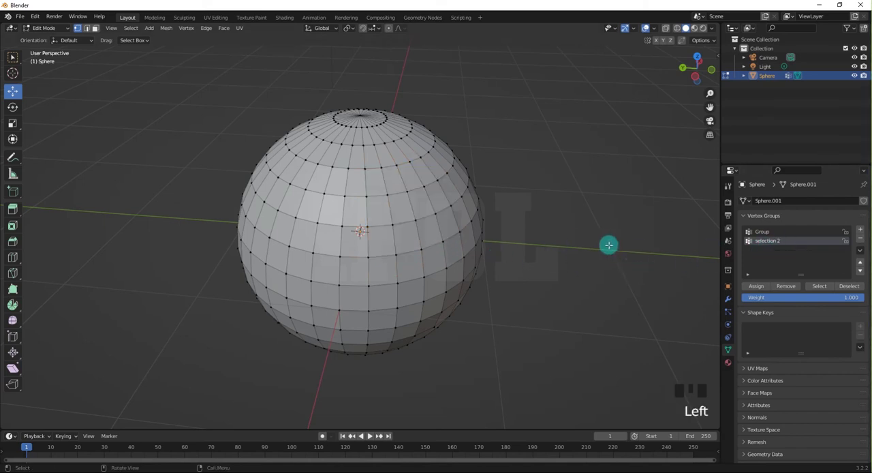
# Recall the vertices stored in the first vertex group, inspect them on the sphere, and clear the selection.
pyautogui.moveTo(573, 257); pyautogui.dragTo(627, 253, button='middle')
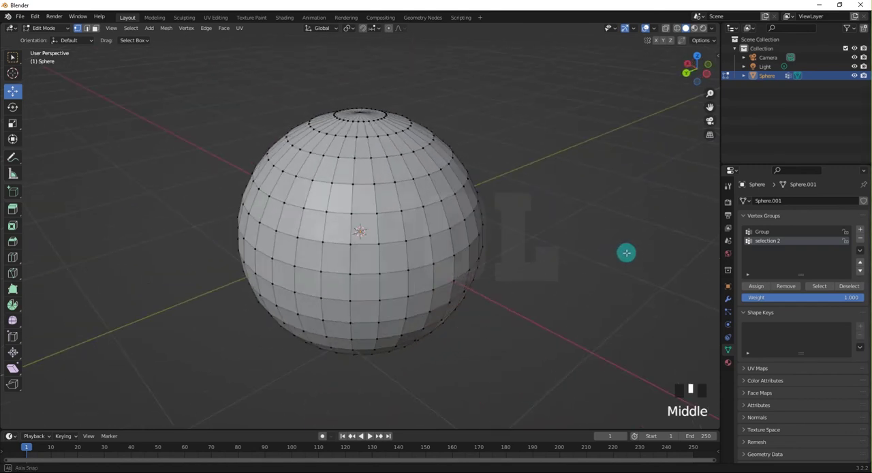
pyautogui.click(760, 234)
pyautogui.click(819, 287)
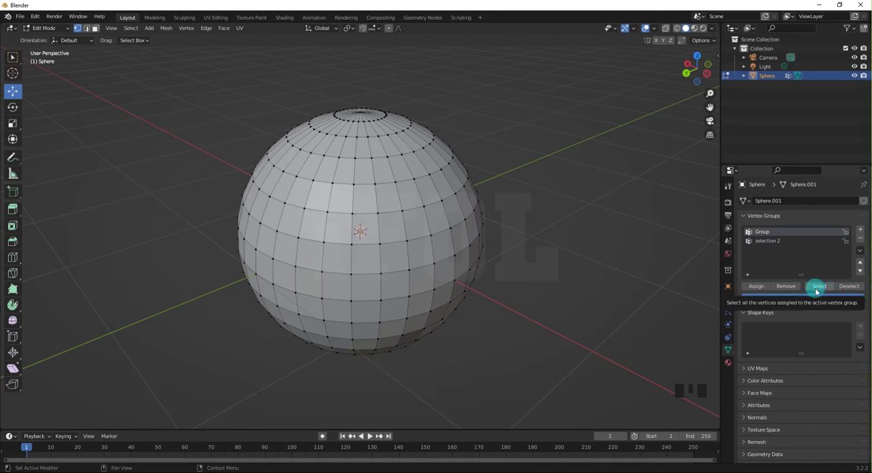
pyautogui.click(817, 290)
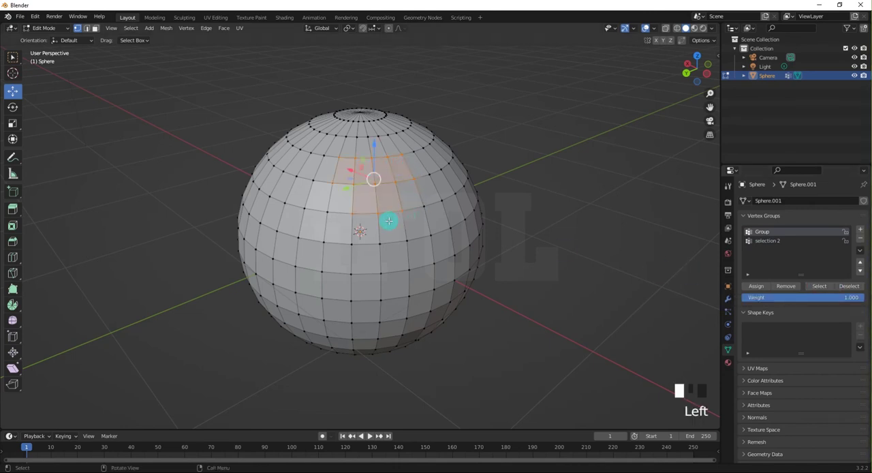
pyautogui.moveTo(467, 216); pyautogui.dragTo(418, 230, button='middle')
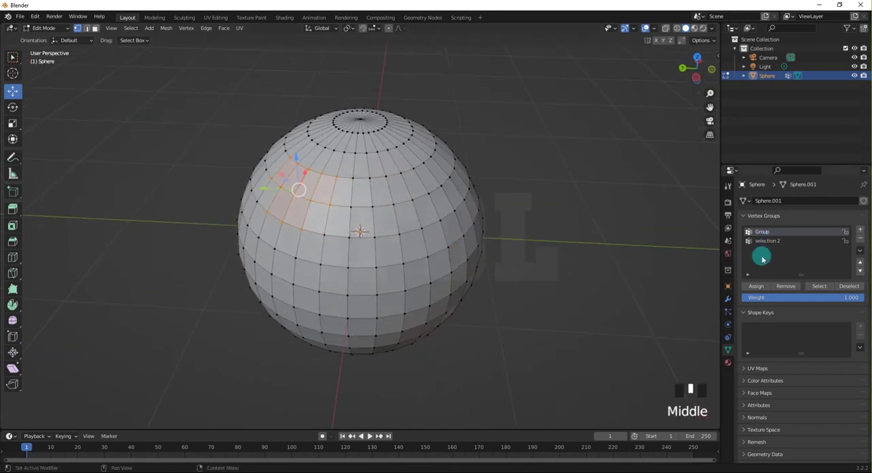
pyautogui.click(648, 254)
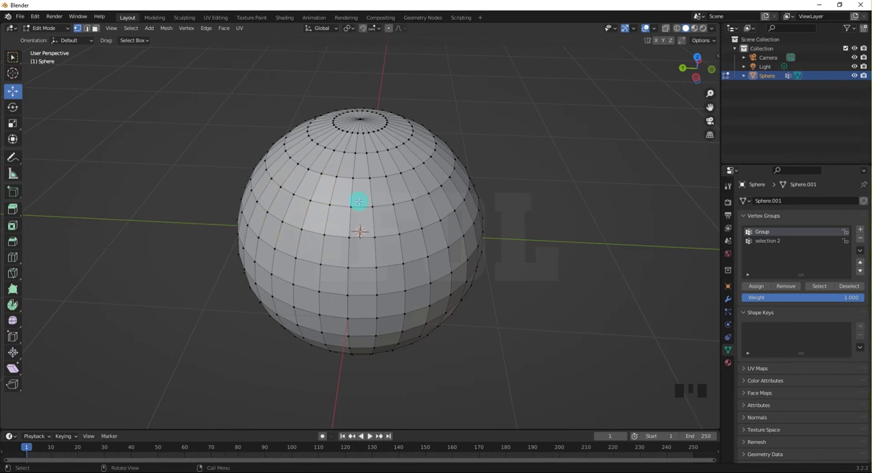
pyautogui.moveTo(358, 200)
pyautogui.mouseDown(button='middle')
pyautogui.moveTo(409, 211)
pyautogui.moveTo(360, 186)
pyautogui.mouseUp(button='middle')
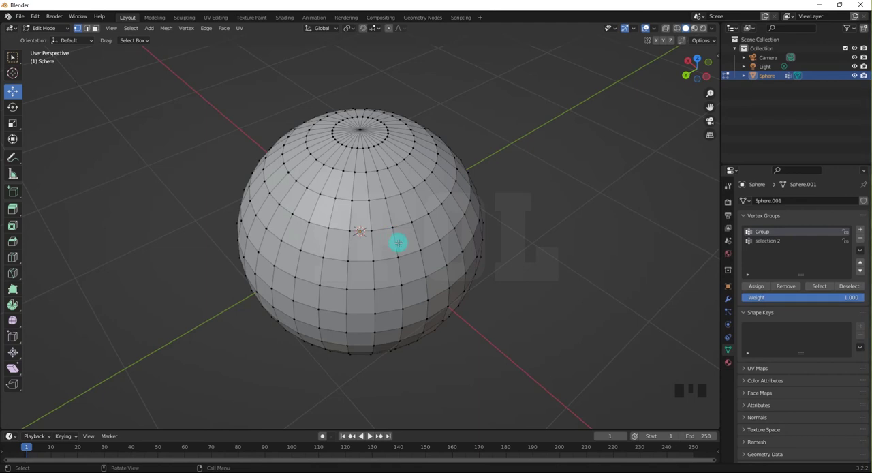
pyautogui.click(67, 28)
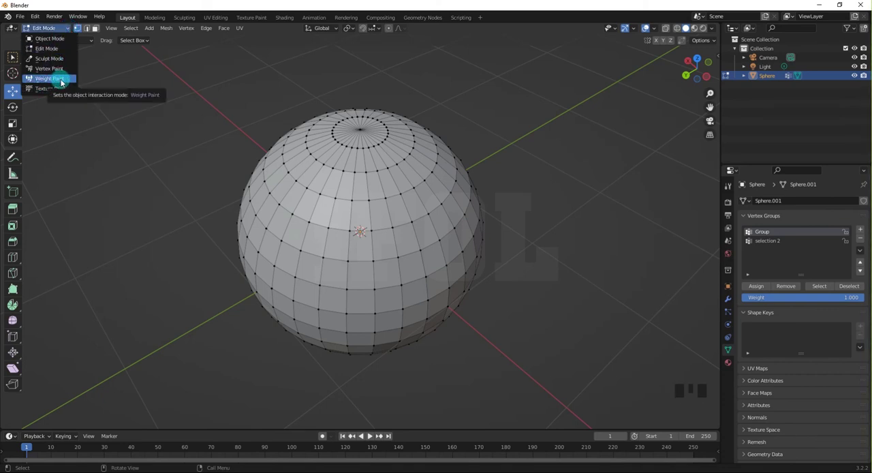
pyautogui.click(157, 93)
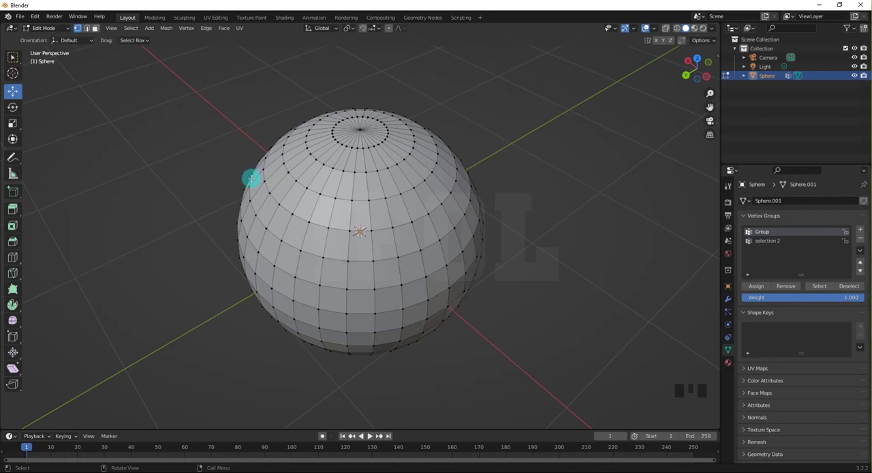
pyautogui.click(65, 30)
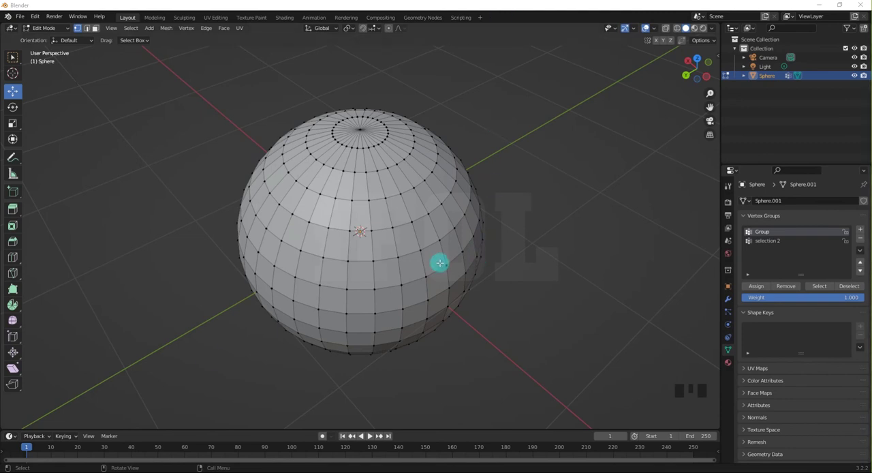
# Leave Edit Mode and delete the sphere from the scene.
pyautogui.scroll(-2, 439, 263)
pyautogui.scroll(-1, 440, 262)
pyautogui.moveTo(440, 259); pyautogui.dragTo(454, 244, button='middle')
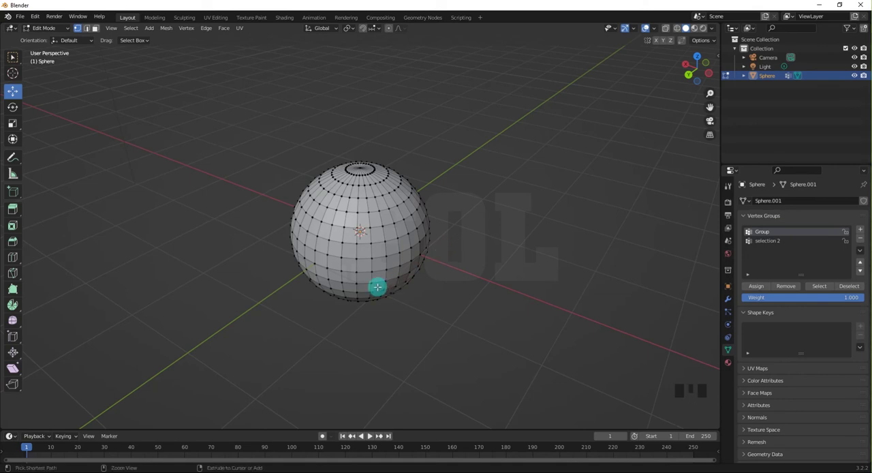
pyautogui.press('Tab')
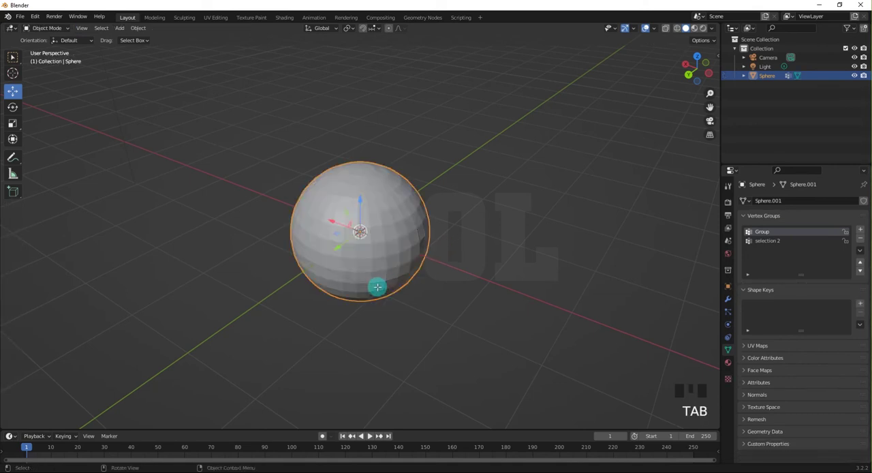
pyautogui.click(270, 300)
pyautogui.click(331, 217)
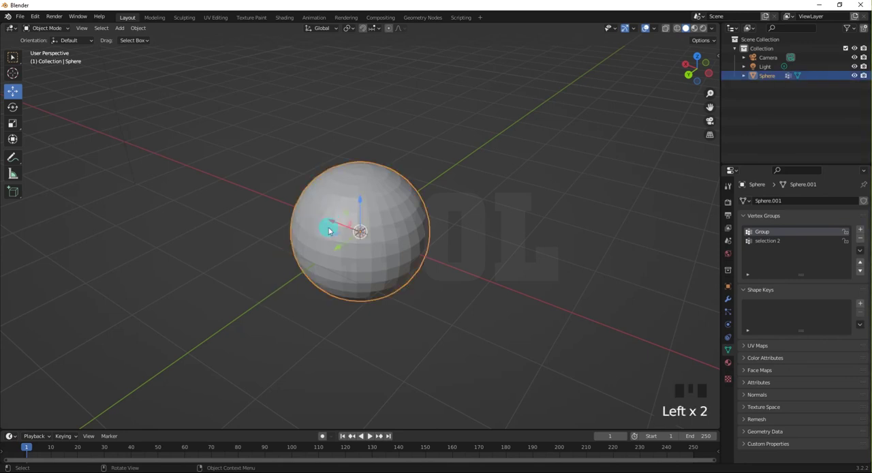
pyautogui.press('Delete')
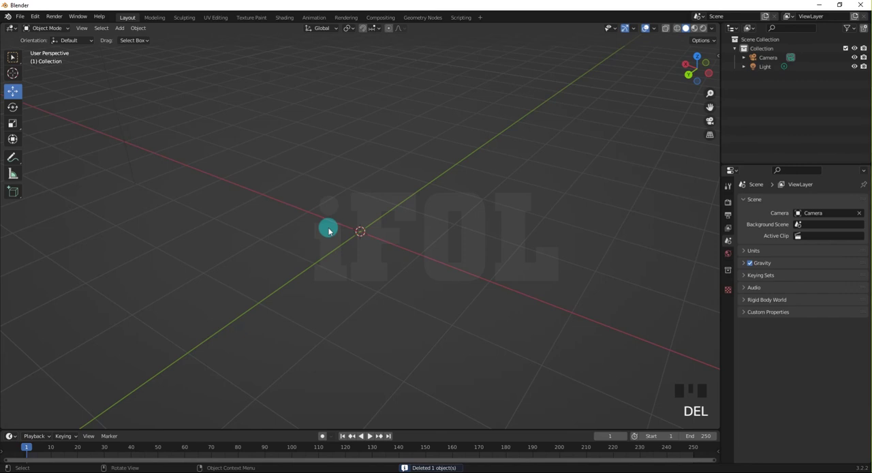
# Add a plane mesh at the world origin and scale it up uniformly to about 1.5 times its size.
pyautogui.hotkey('shift', 'a')
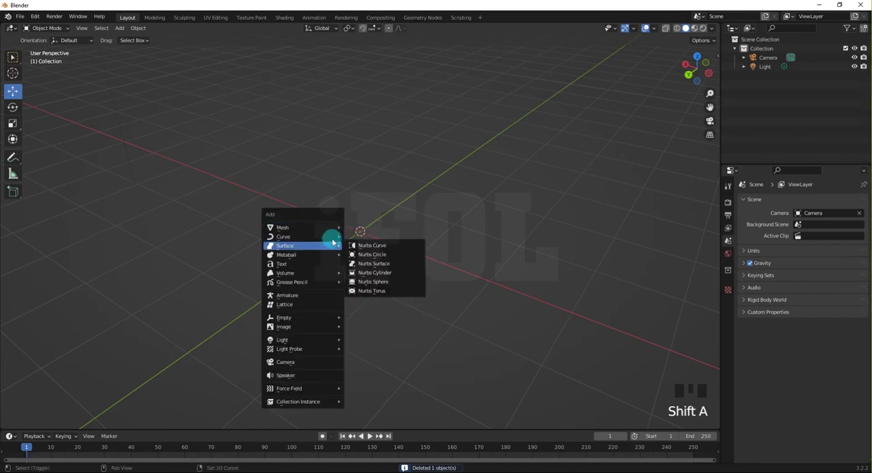
pyautogui.moveTo(326, 232)
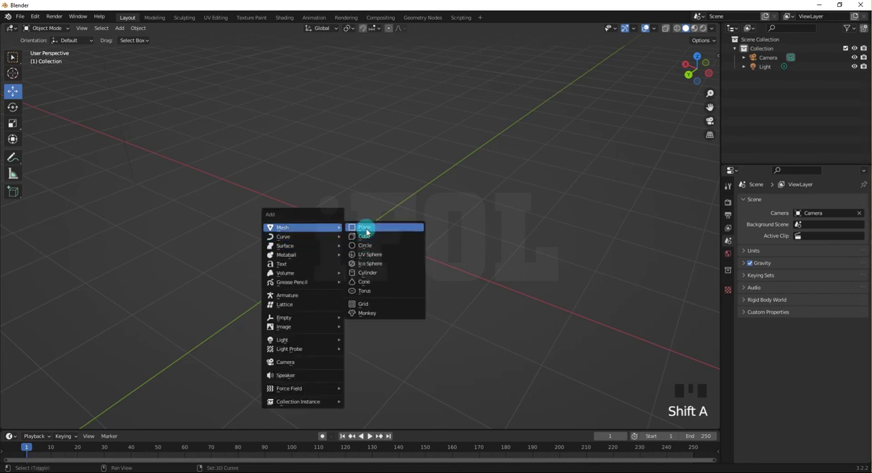
pyautogui.click(365, 228)
pyautogui.moveTo(352, 257)
pyautogui.mouseDown(button='middle')
pyautogui.moveTo(339, 261)
pyautogui.moveTo(352, 248)
pyautogui.mouseUp(button='middle')
pyautogui.scroll(4, 353, 248)
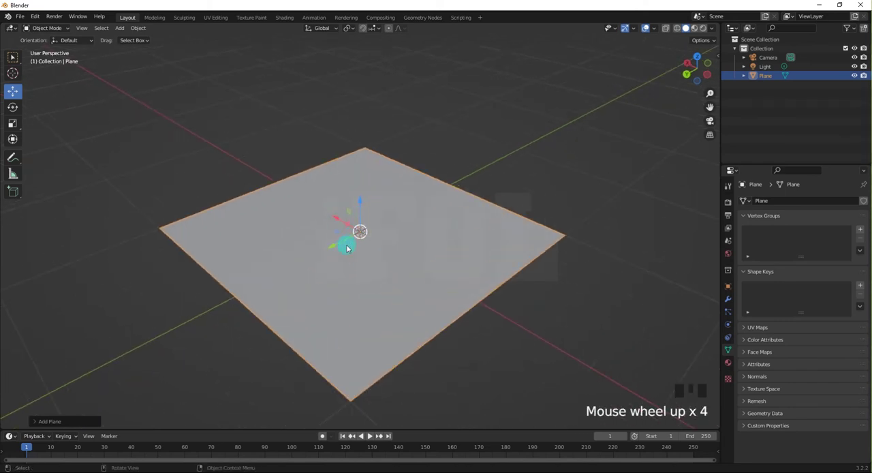
pyautogui.scroll(-2, 345, 250)
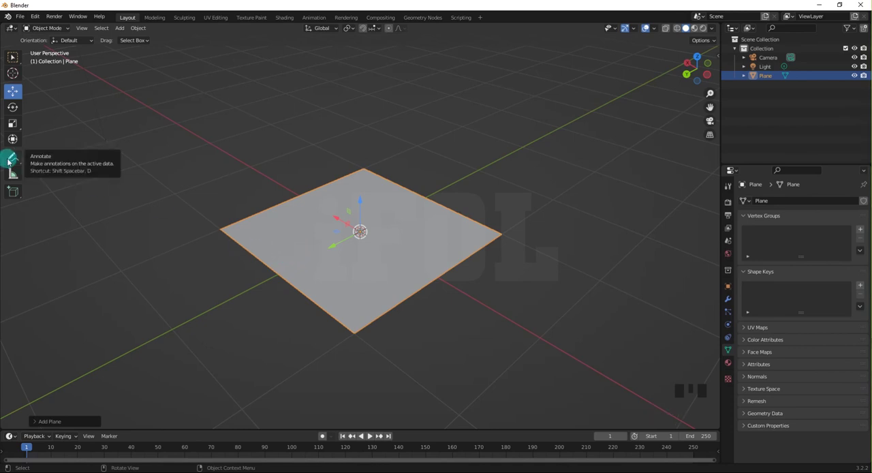
pyautogui.press('s')
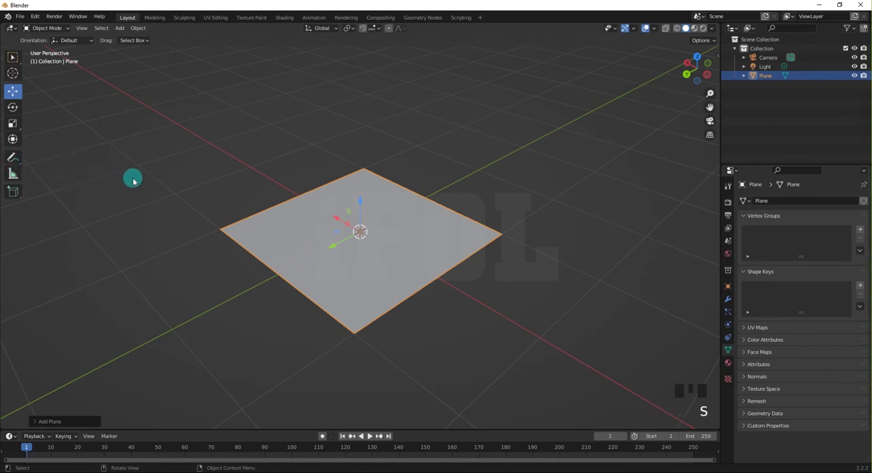
pyautogui.press('s')
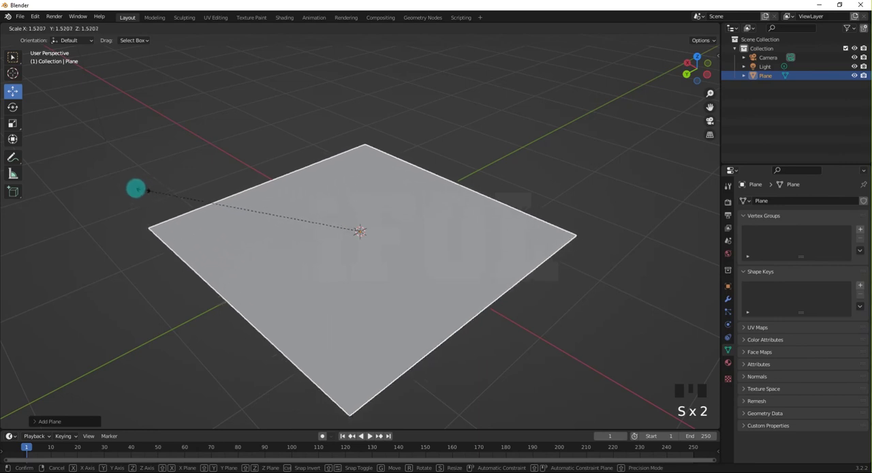
pyautogui.click(135, 188)
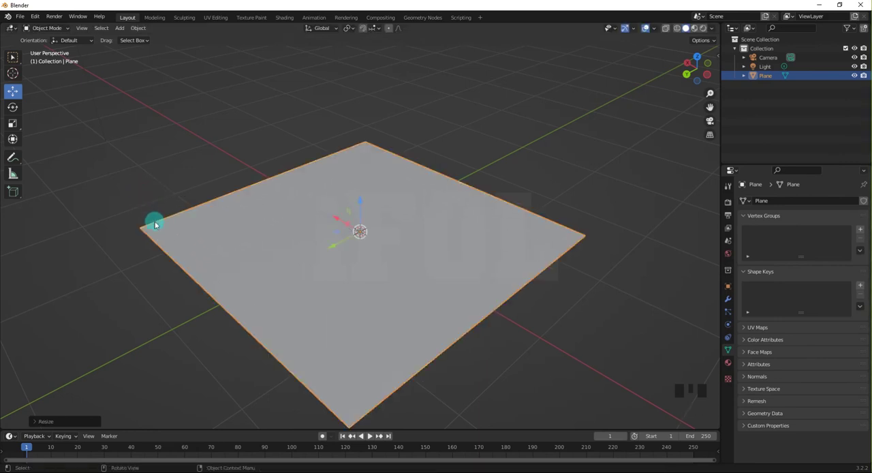
# Enter Edit Mode on the plane, subdivide it with 10 cuts, and clear the selection.
pyautogui.hotkey('ctrl', 'Tab')
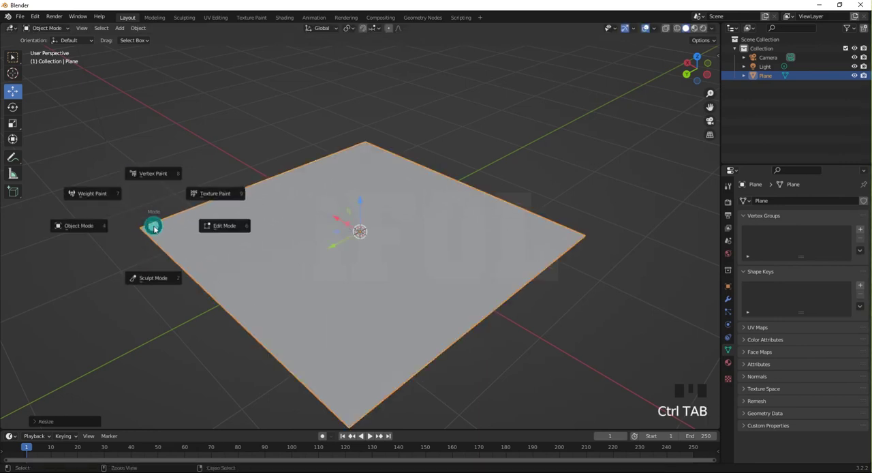
pyautogui.click(206, 229)
pyautogui.moveTo(206, 213)
pyautogui.mouseDown(button='middle')
pyautogui.moveTo(209, 198)
pyautogui.moveTo(203, 207)
pyautogui.mouseUp(button='middle')
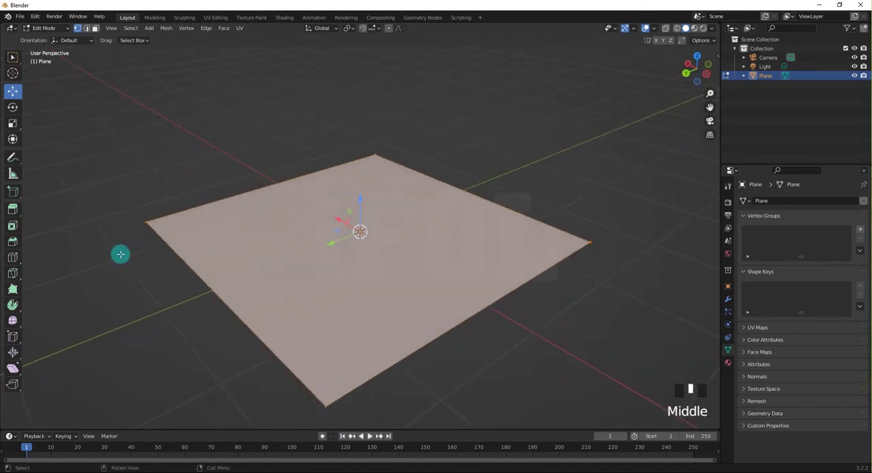
pyautogui.rightClick(212, 238)
pyautogui.click(207, 240)
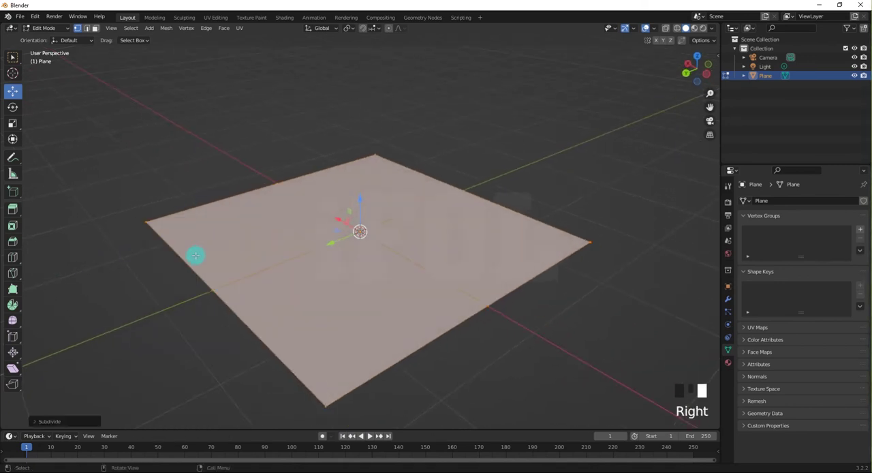
pyautogui.click(58, 421)
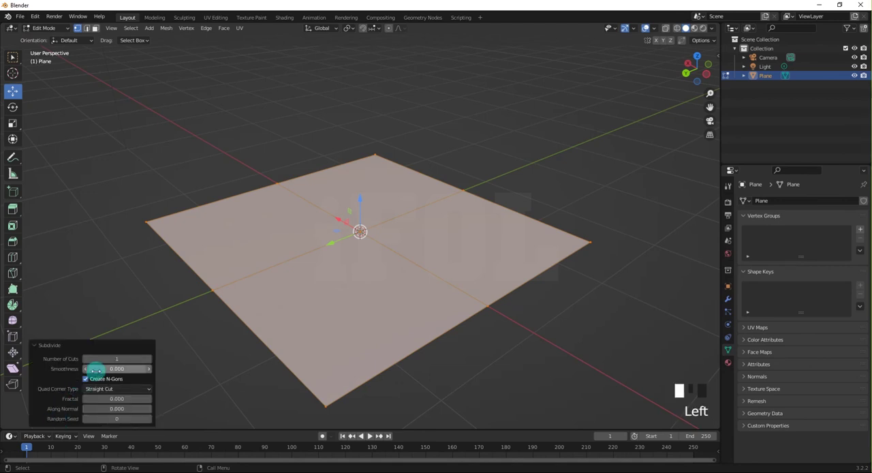
pyautogui.moveTo(97, 360); pyautogui.dragTo(175, 363)
pyautogui.click(135, 296)
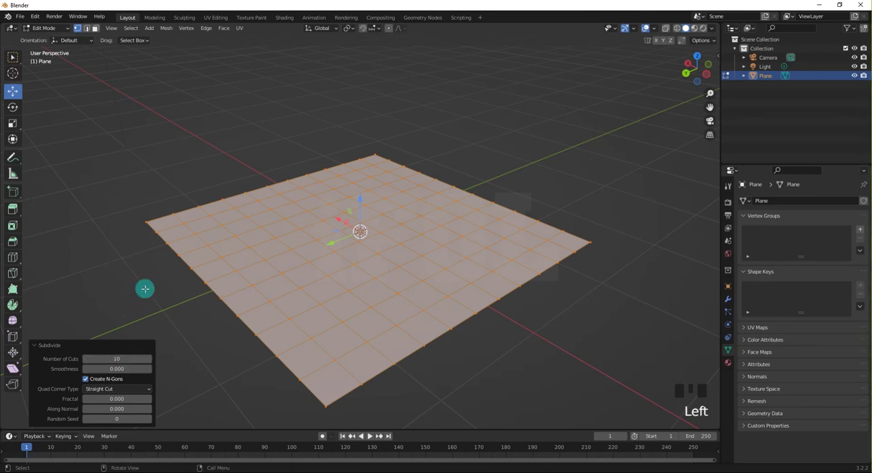
pyautogui.click(144, 289)
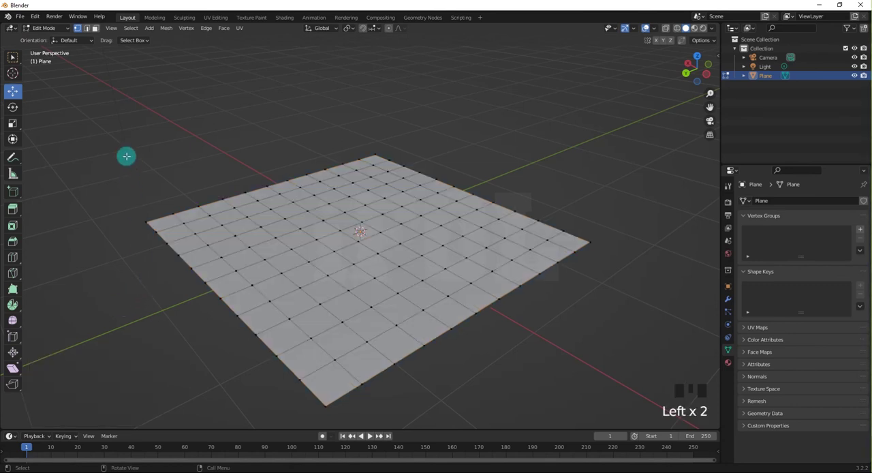
# Select the whole plane, subdivide it again with more than one cut into a dense grid, and clear the selection.
pyautogui.moveTo(98, 100); pyautogui.dragTo(624, 411)
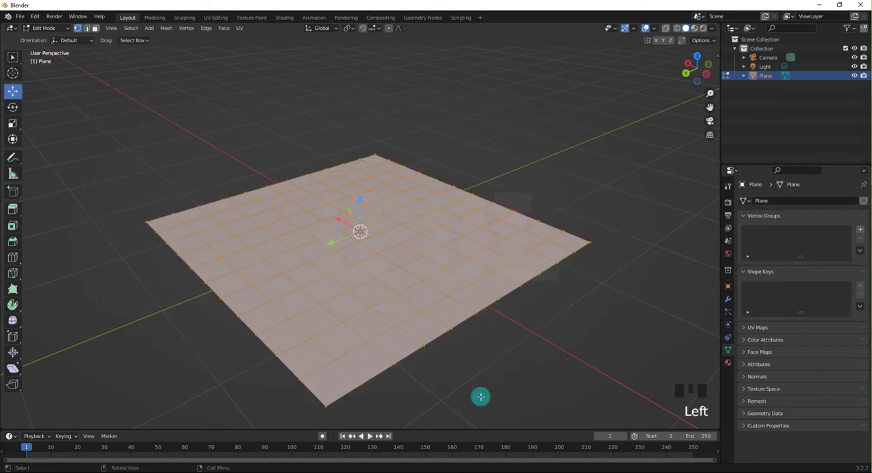
pyautogui.rightClick(219, 273)
pyautogui.click(219, 271)
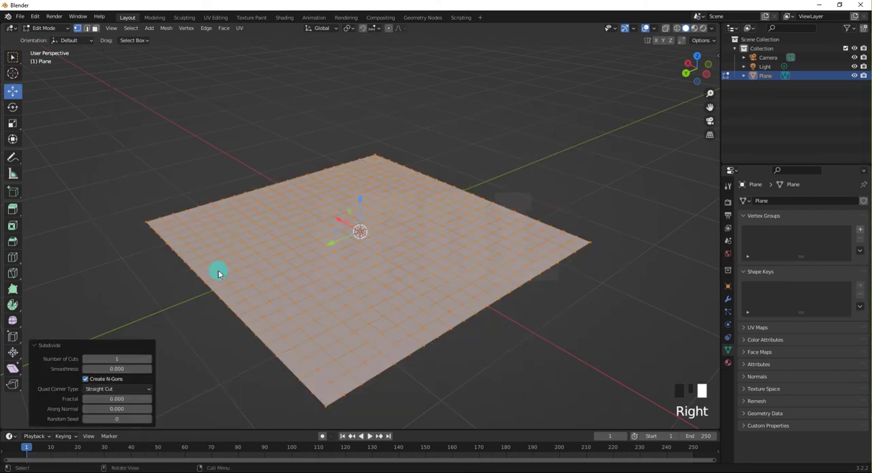
pyautogui.moveTo(115, 361); pyautogui.dragTo(126, 359)
pyautogui.click(116, 309)
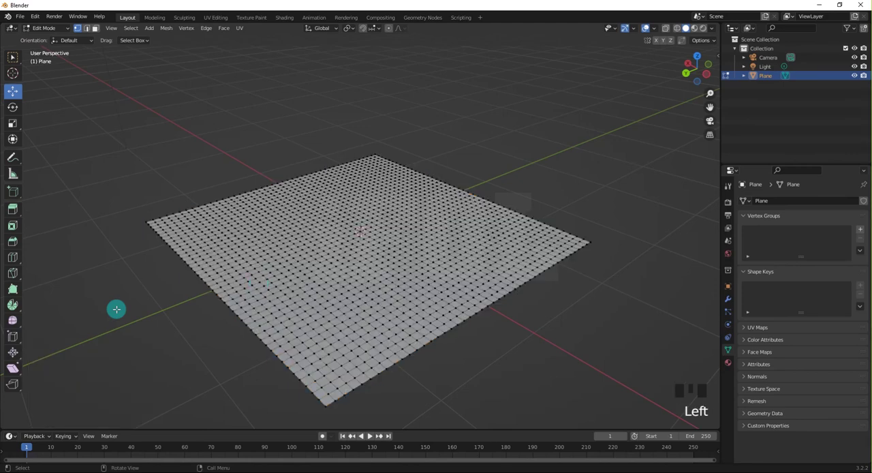
# Select a single vertex near the plane's centre and move it along Z, ending at an offset of about -0.004 m.
pyautogui.moveTo(266, 279); pyautogui.dragTo(253, 288, button='middle')
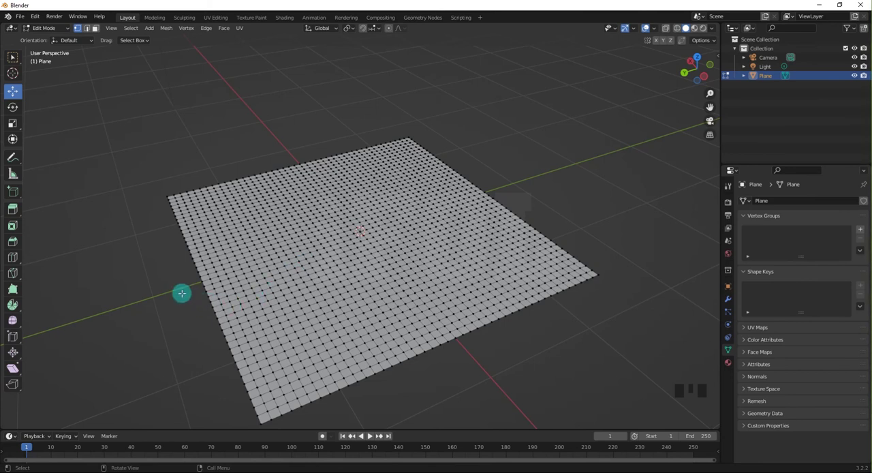
pyautogui.press('c')
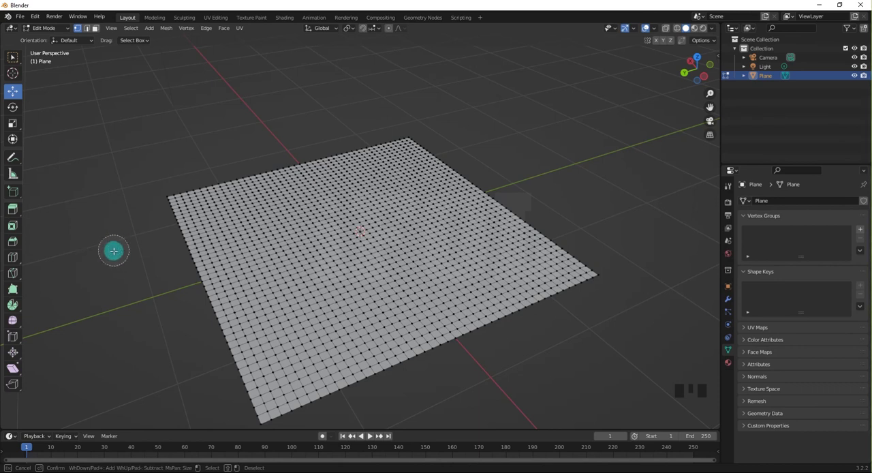
pyautogui.press('Escape')
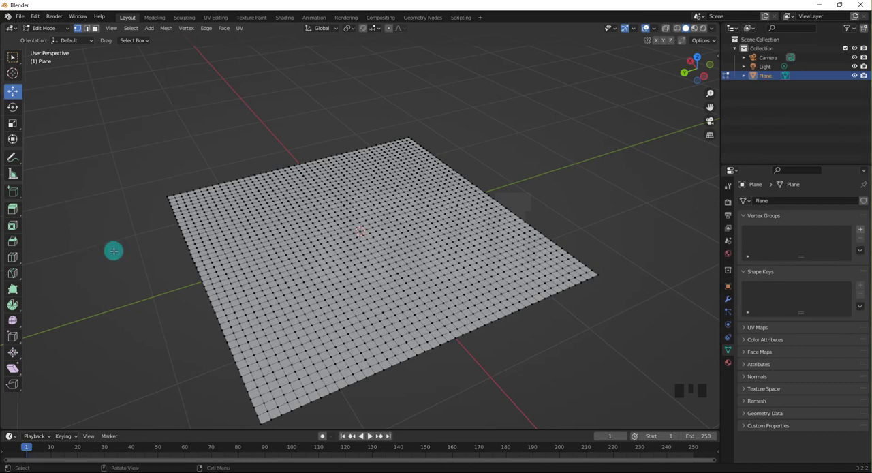
pyautogui.click(122, 242)
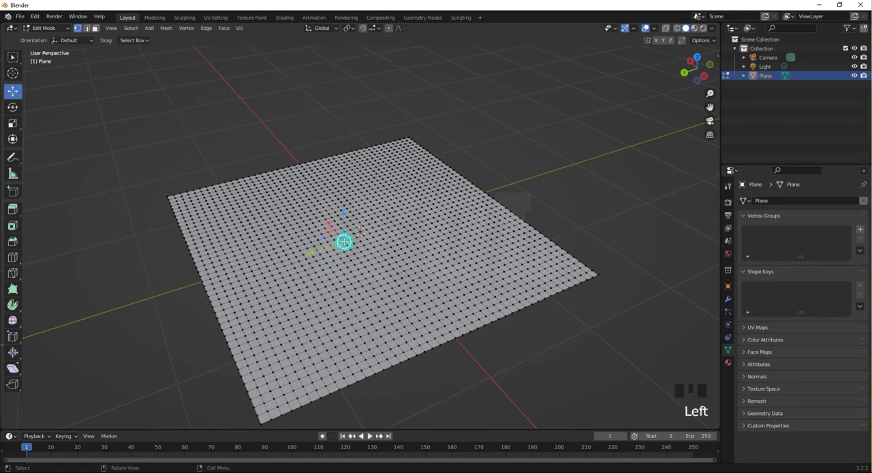
pyautogui.scroll(4, 344, 241)
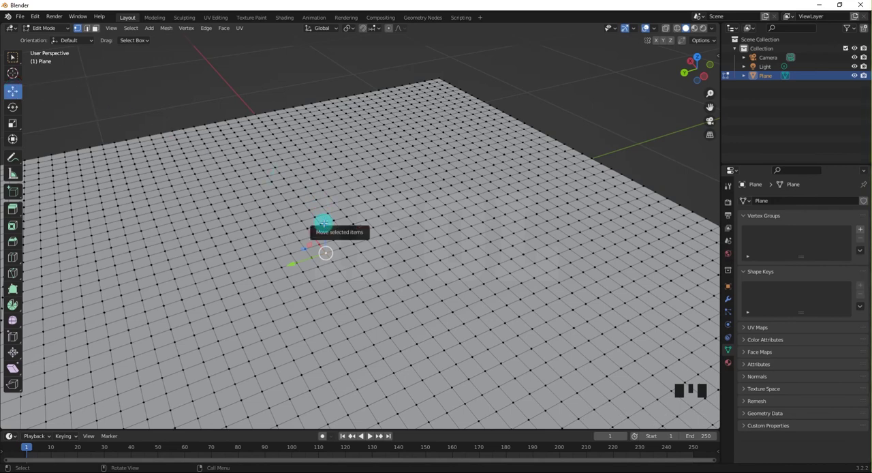
pyautogui.moveTo(324, 221); pyautogui.dragTo(347, 221)
pyautogui.press('z')
pyautogui.scroll(-4, 345, 244)
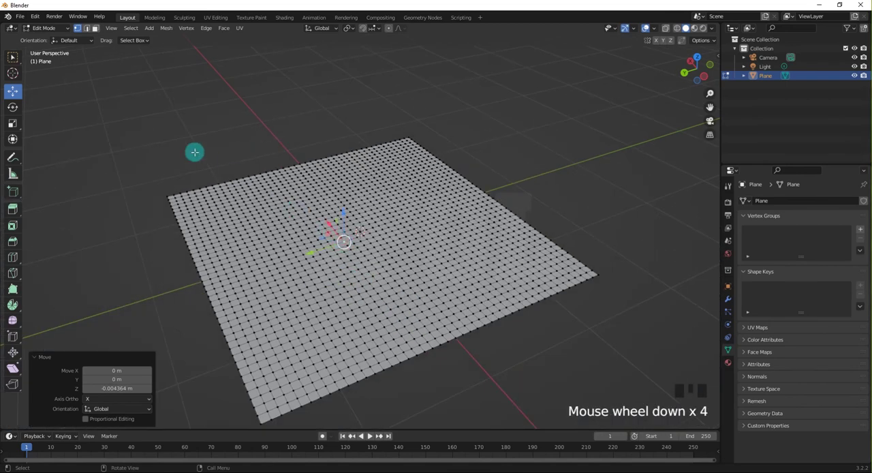
# Circle-select a patch of vertices around the plane's centre and move it along Z, ending at an offset of about 0.0002 m.
pyautogui.scroll(3, 348, 236)
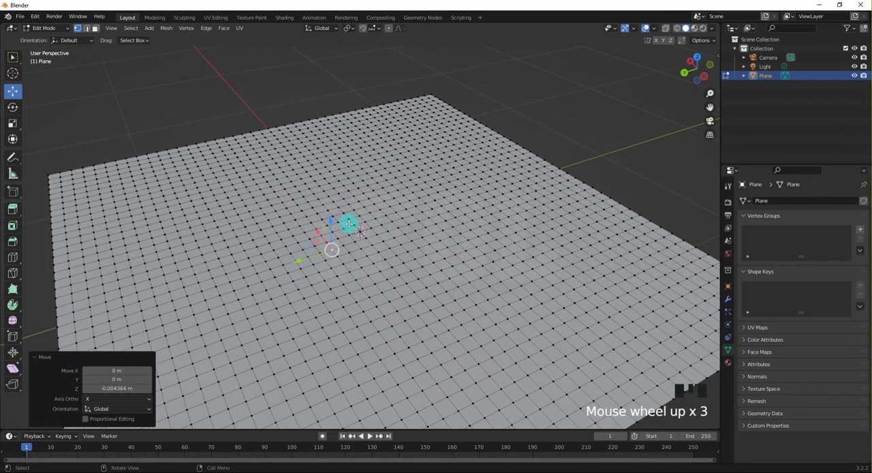
pyautogui.press('c')
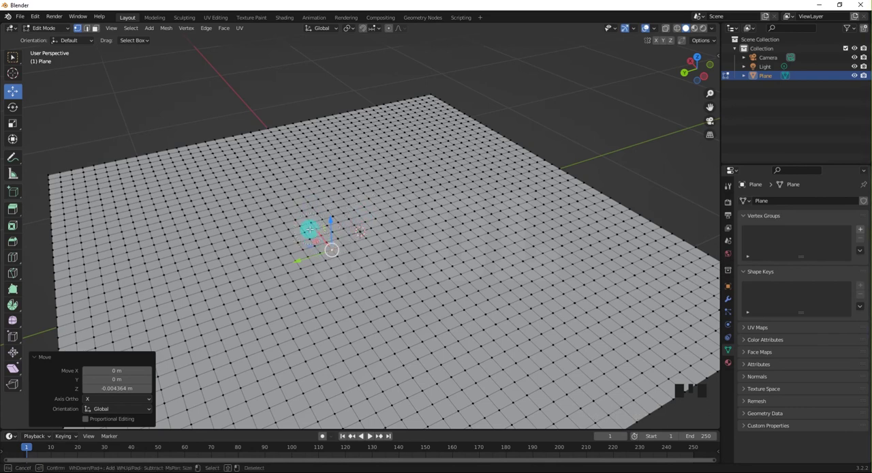
pyautogui.moveTo(310, 227)
pyautogui.mouseDown()
pyautogui.moveTo(347, 224)
pyautogui.moveTo(373, 238)
pyautogui.mouseUp()
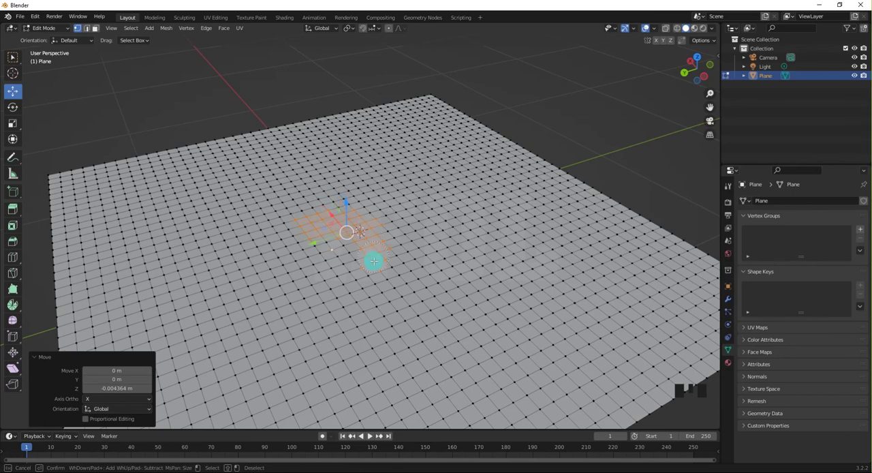
pyautogui.moveTo(357, 268)
pyautogui.mouseDown()
pyautogui.moveTo(317, 266)
pyautogui.moveTo(310, 244)
pyautogui.mouseUp()
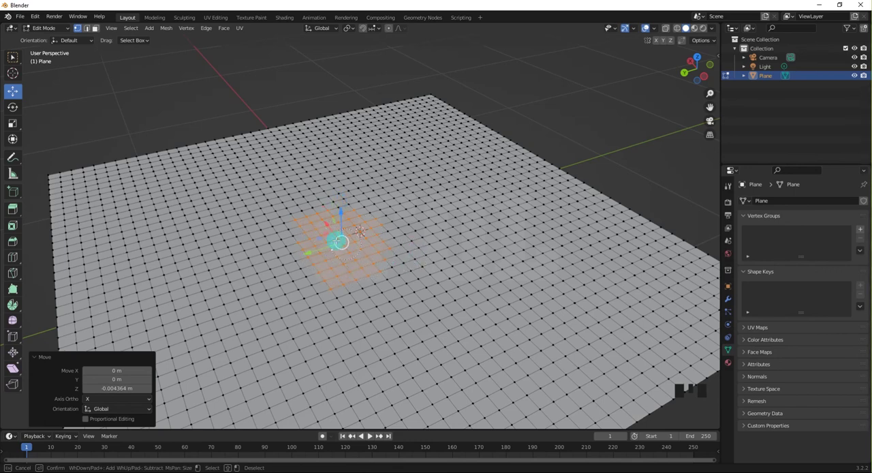
pyautogui.rightClick(293, 84)
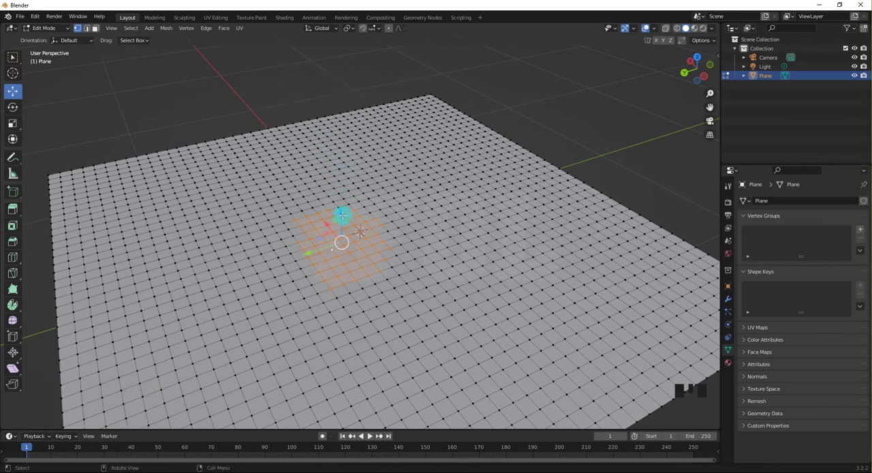
pyautogui.moveTo(341, 208)
pyautogui.mouseDown()
pyautogui.moveTo(345, 113)
pyautogui.moveTo(341, 234)
pyautogui.moveTo(347, 143)
pyautogui.moveTo(341, 212)
pyautogui.mouseUp()
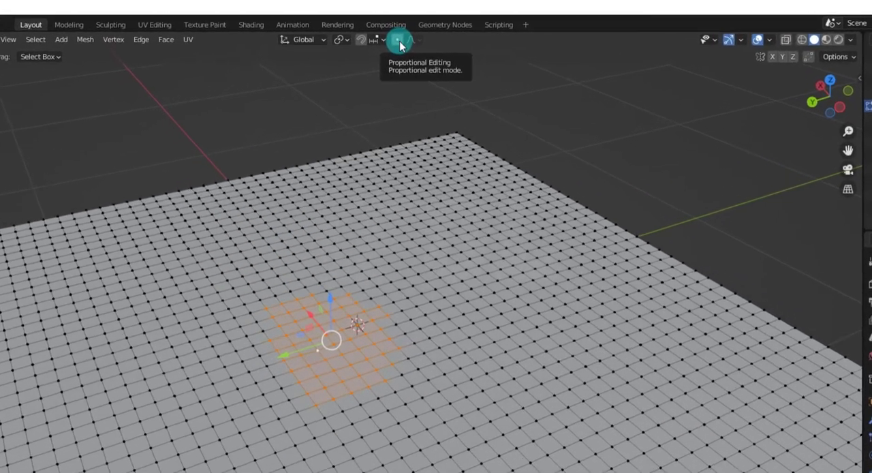
# Turn on proportional editing and set its falloff to Smooth.
pyautogui.click(391, 32)
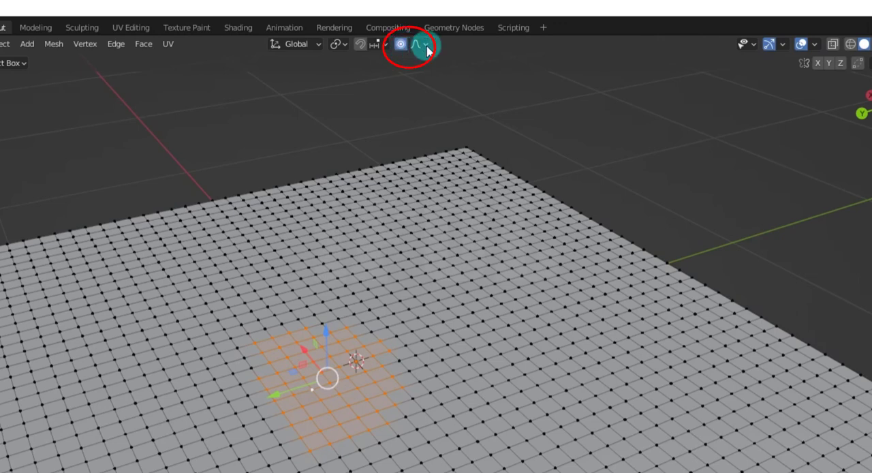
pyautogui.click(418, 45)
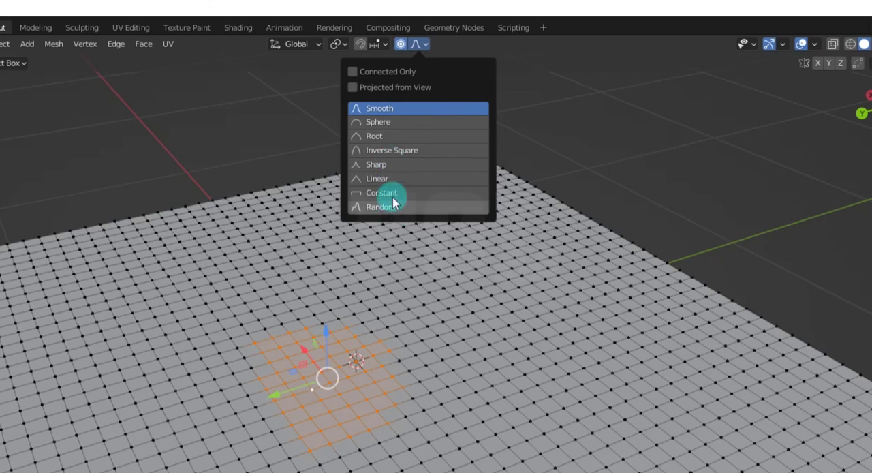
pyautogui.click(371, 112)
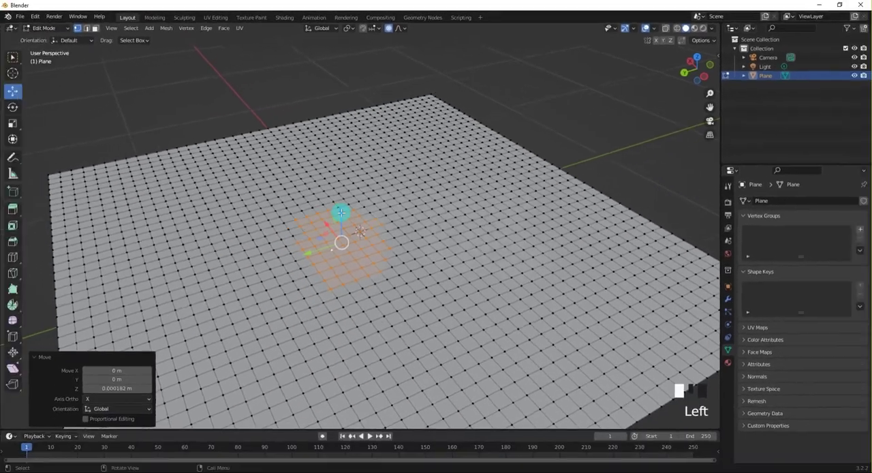
# Try raising the selected central patch about 0.59 m along Z with Smooth falloff, move it down along Z, and undo both moves.
pyautogui.moveTo(333, 270); pyautogui.dragTo(341, 181)
pyautogui.moveTo(347, 144); pyautogui.dragTo(346, 172)
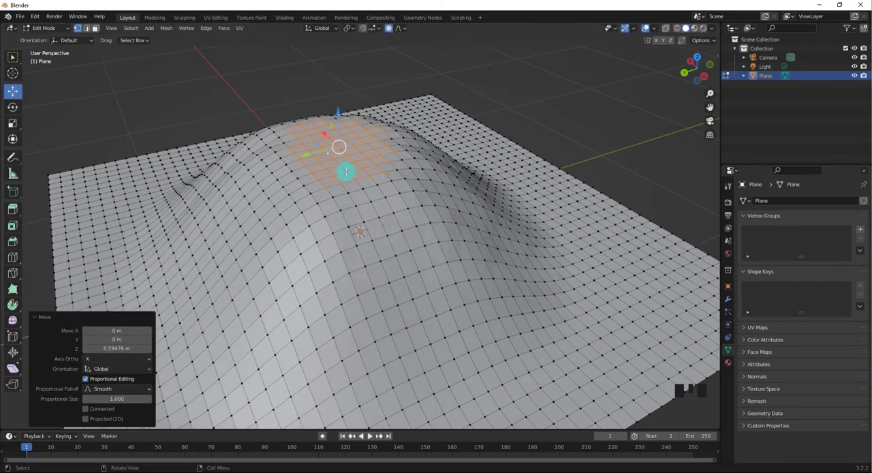
pyautogui.moveTo(347, 172)
pyautogui.mouseDown(button='middle')
pyautogui.moveTo(356, 148)
pyautogui.moveTo(370, 157)
pyautogui.moveTo(362, 167)
pyautogui.mouseUp(button='middle')
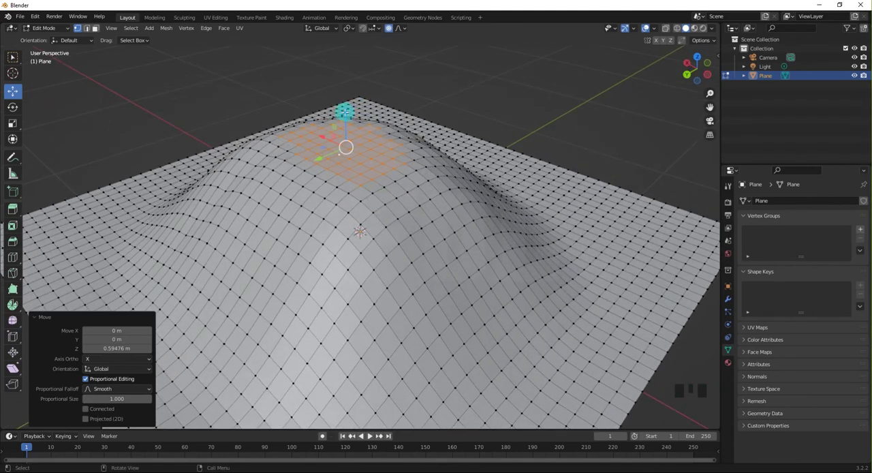
pyautogui.moveTo(345, 111); pyautogui.dragTo(345, 137)
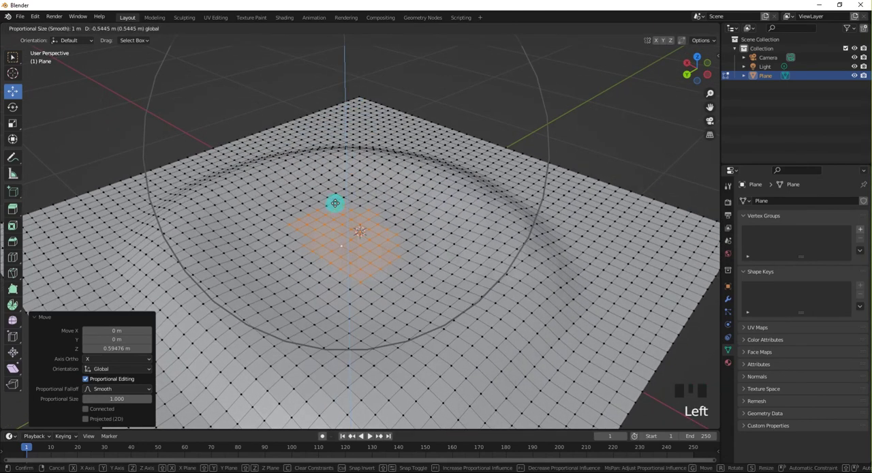
pyautogui.moveTo(345, 141); pyautogui.dragTo(345, 141)
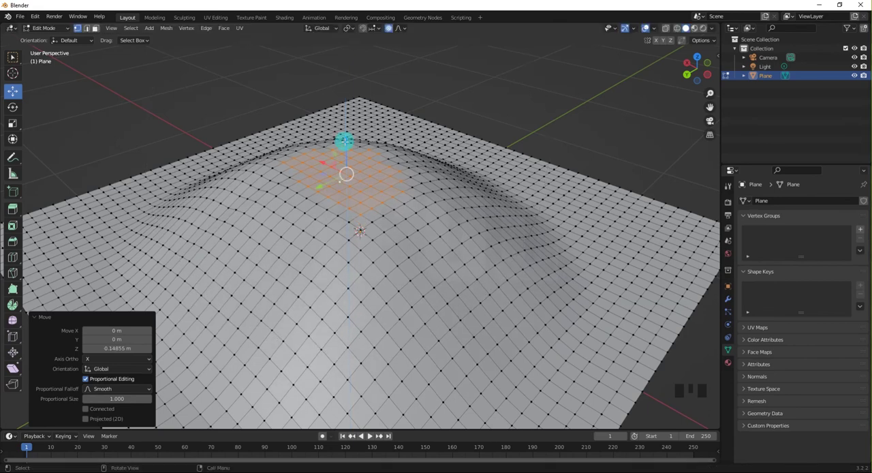
pyautogui.hotkey('ctrl', 'z')
pyautogui.hotkey('ctrl', 'z')
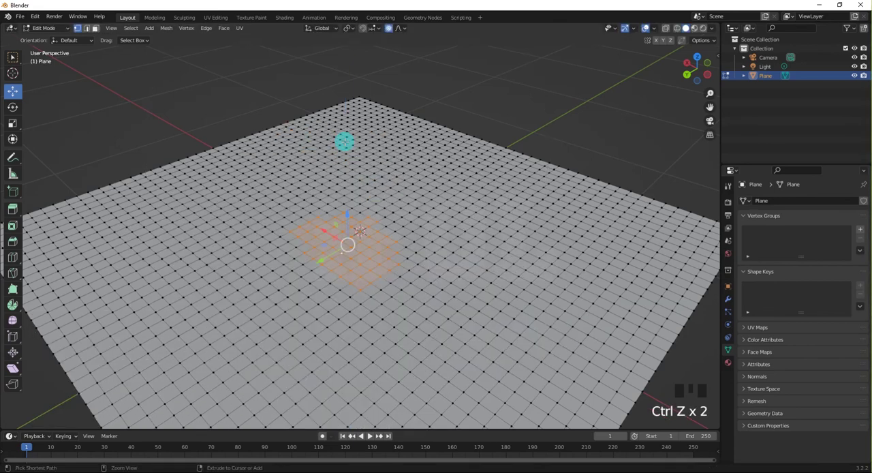
# Set the proportional falloff to Sphere and move the central patch along Z, ending at an offset of about -0.005 m.
pyautogui.click(403, 30)
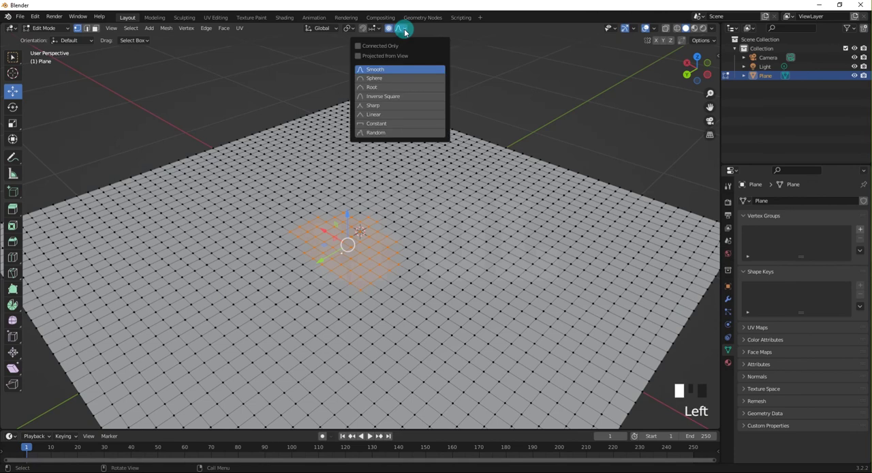
pyautogui.click(380, 79)
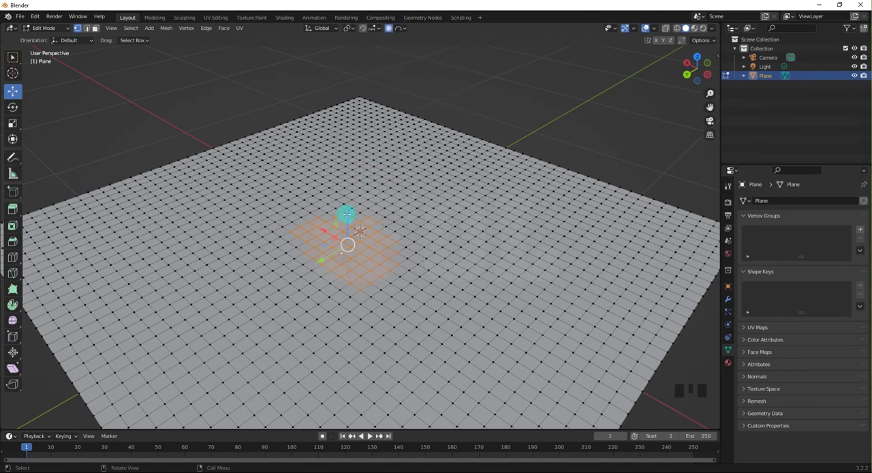
pyautogui.moveTo(347, 213)
pyautogui.mouseDown()
pyautogui.moveTo(368, 107)
pyautogui.moveTo(360, 210)
pyautogui.mouseUp()
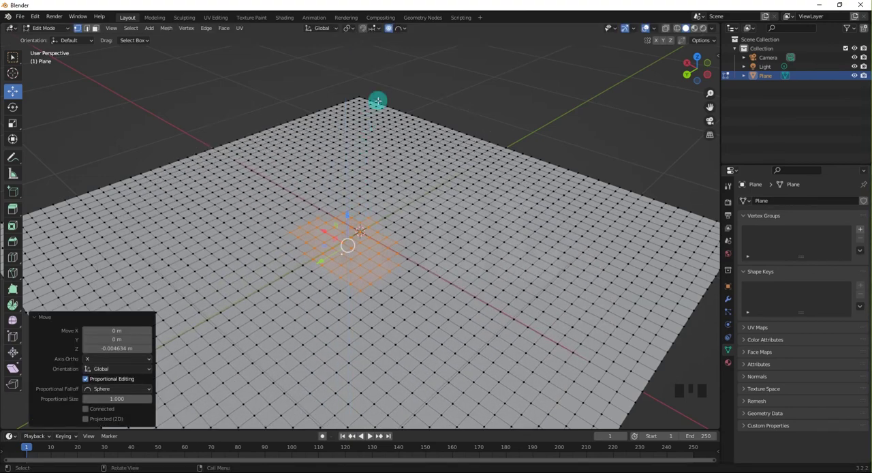
# Try the Root falloff by raising the central patch about 0.6 m along Z and moving it down again, and undo both moves.
pyautogui.click(404, 30)
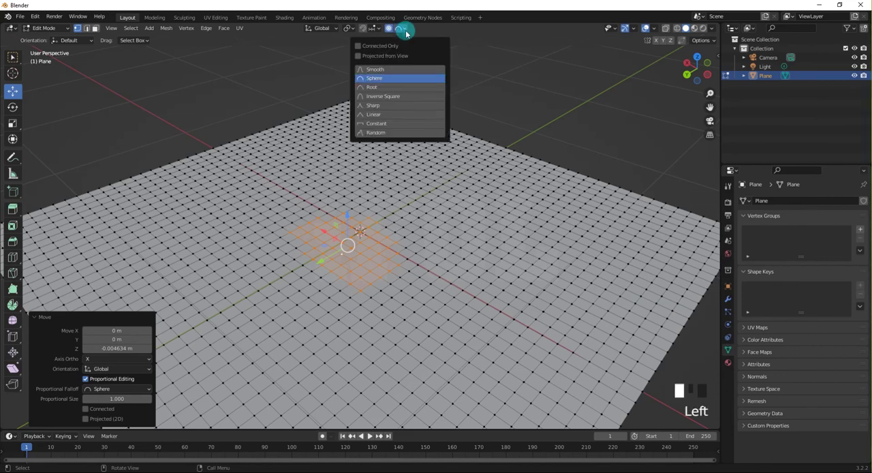
pyautogui.click(373, 87)
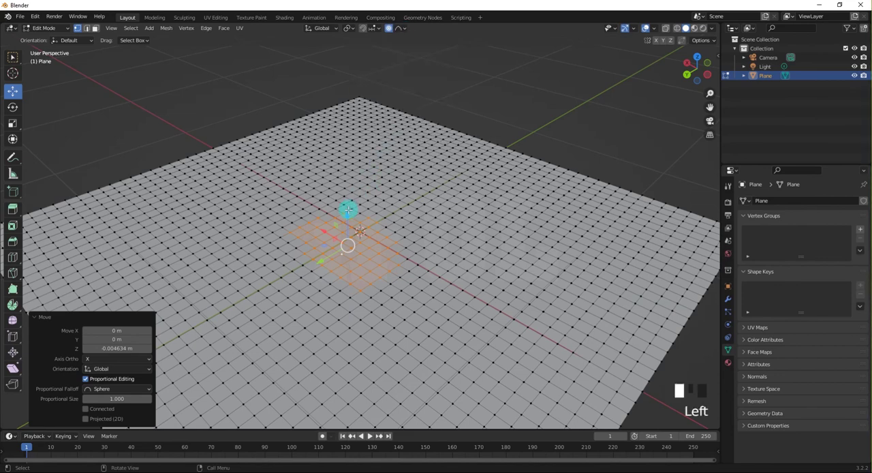
pyautogui.moveTo(347, 209); pyautogui.dragTo(378, 126)
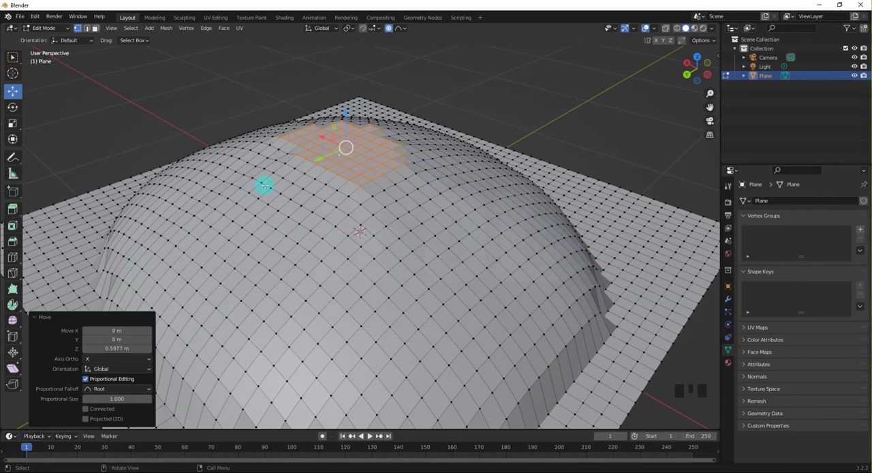
pyautogui.moveTo(346, 110); pyautogui.dragTo(343, 171)
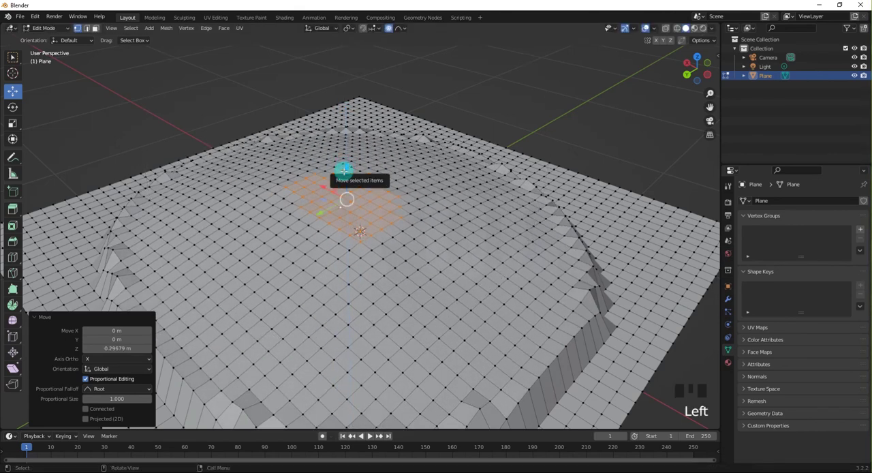
pyautogui.hotkey('ctrl', 'z')
pyautogui.hotkey('ctrl', 'z')
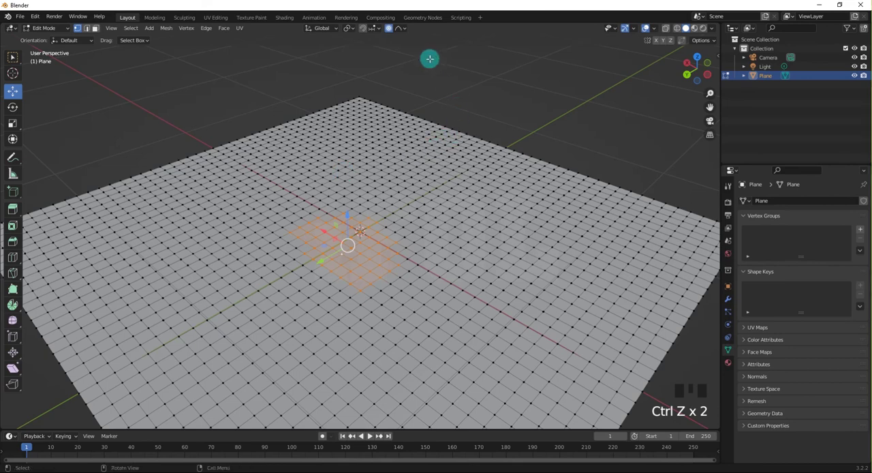
# Set the proportional falloff to Inverse Square and move the central patch along Z, ending at an offset of about 0.016 m.
pyautogui.click(403, 28)
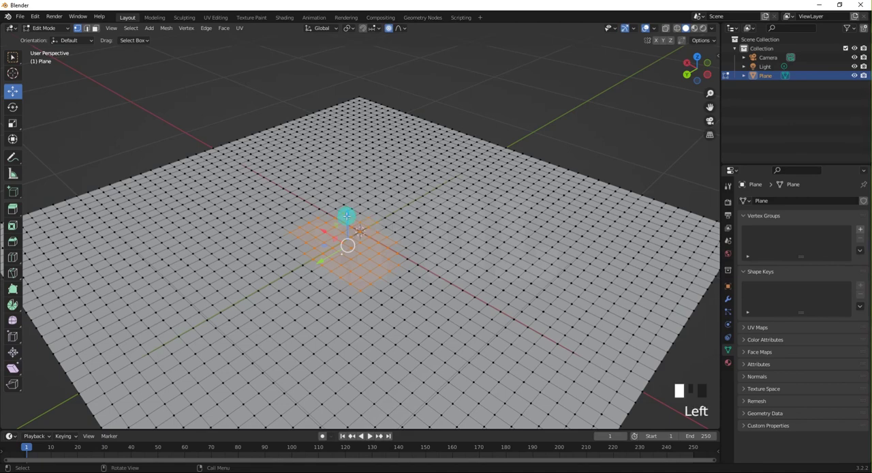
pyautogui.moveTo(347, 215)
pyautogui.mouseDown()
pyautogui.moveTo(358, 53)
pyautogui.moveTo(358, 426)
pyautogui.moveTo(356, 45)
pyautogui.moveTo(337, 218)
pyautogui.moveTo(353, 47)
pyautogui.moveTo(343, 210)
pyautogui.moveTo(342, 201)
pyautogui.mouseUp()
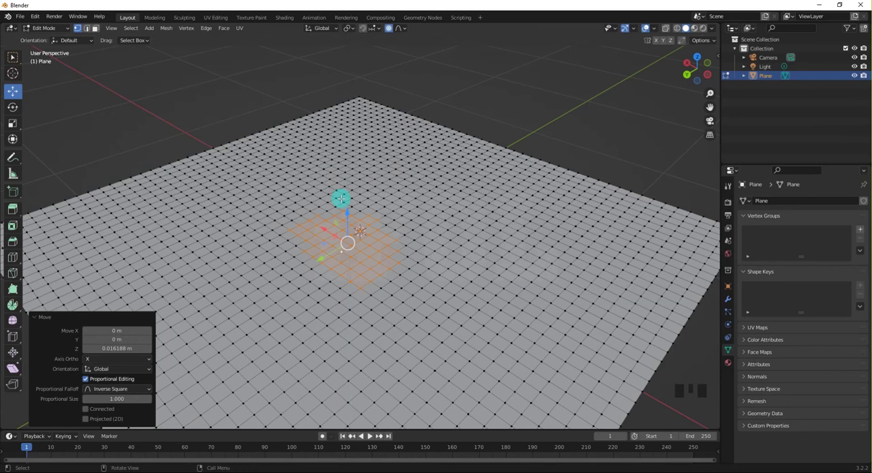
# Try the Sharp falloff by raising the central patch about 0.75 m along Z and moving it down again, and undo both moves.
pyautogui.click(407, 29)
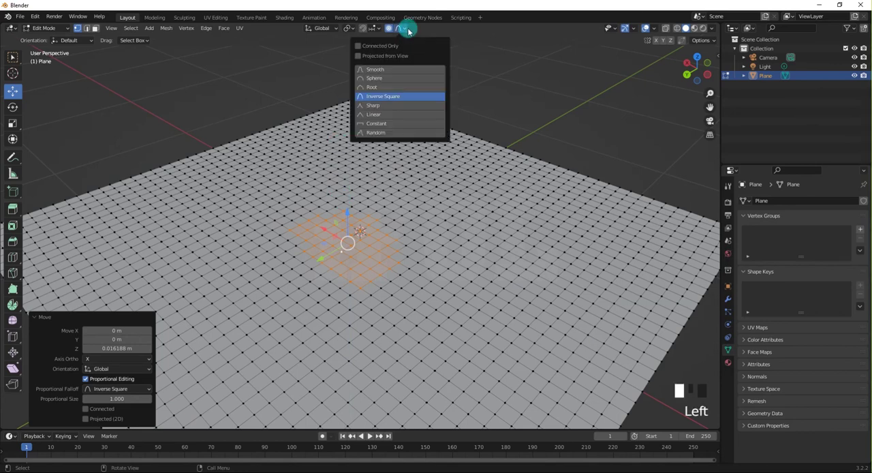
pyautogui.click(385, 107)
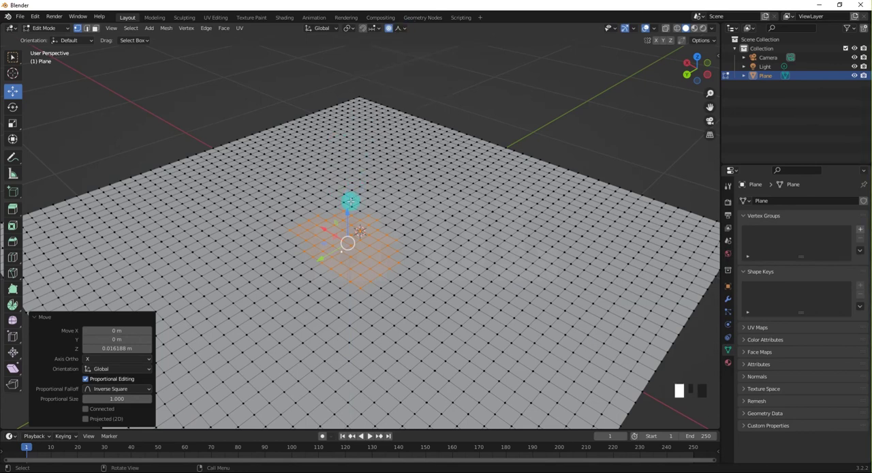
pyautogui.moveTo(348, 212); pyautogui.dragTo(347, 198)
pyautogui.moveTo(346, 158); pyautogui.dragTo(355, 143)
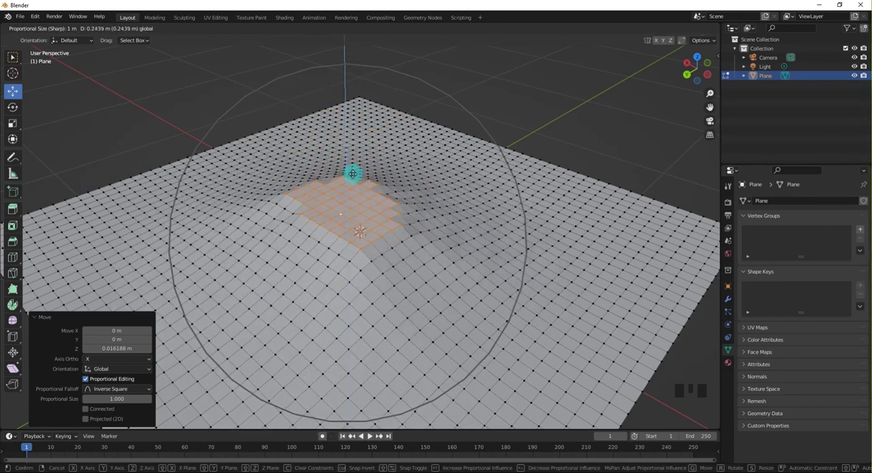
pyautogui.moveTo(352, 173); pyautogui.dragTo(343, 80)
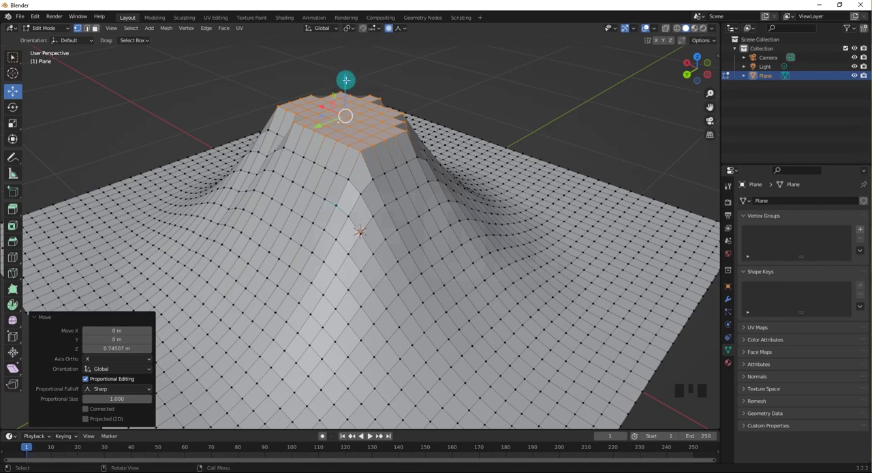
pyautogui.moveTo(345, 81); pyautogui.dragTo(348, 180)
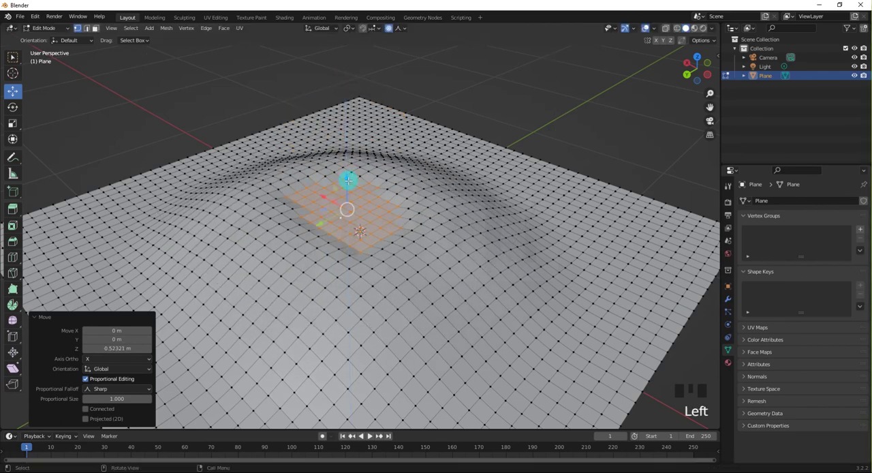
pyautogui.hotkey('ctrl', 'z')
pyautogui.hotkey('ctrl', 'z')
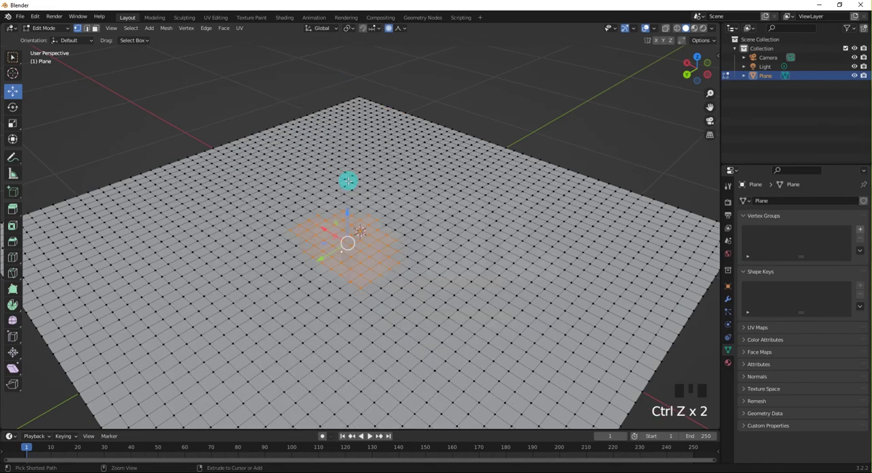
# Try the Linear falloff by raising the central patch about 0.93 m along Z and moving it down again, and undo both moves.
pyautogui.click(407, 29)
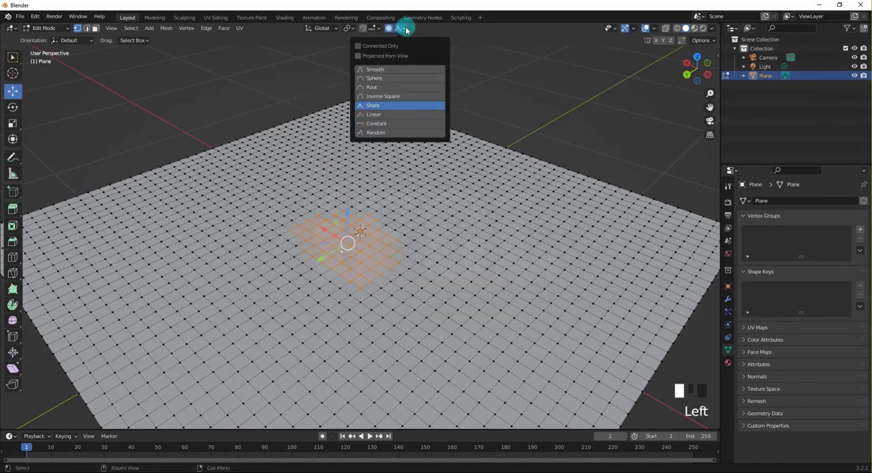
pyautogui.click(377, 115)
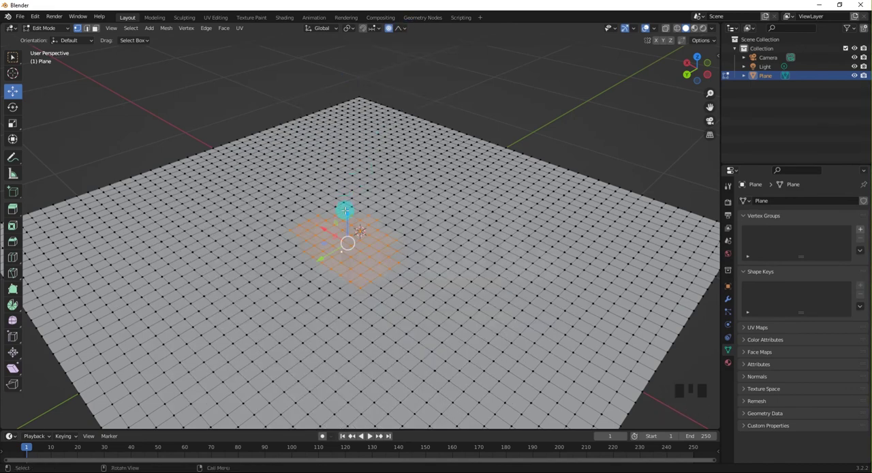
pyautogui.moveTo(345, 211); pyautogui.dragTo(345, 39)
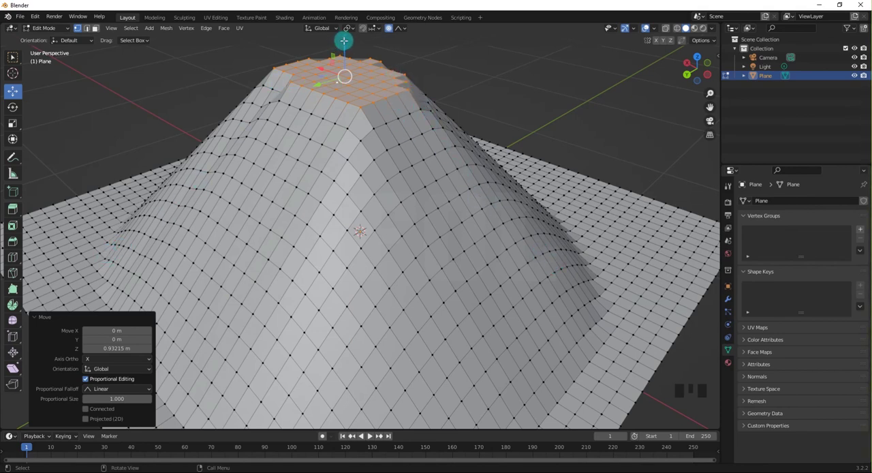
pyautogui.moveTo(344, 41); pyautogui.dragTo(347, 109)
pyautogui.hotkey('ctrl', 'z')
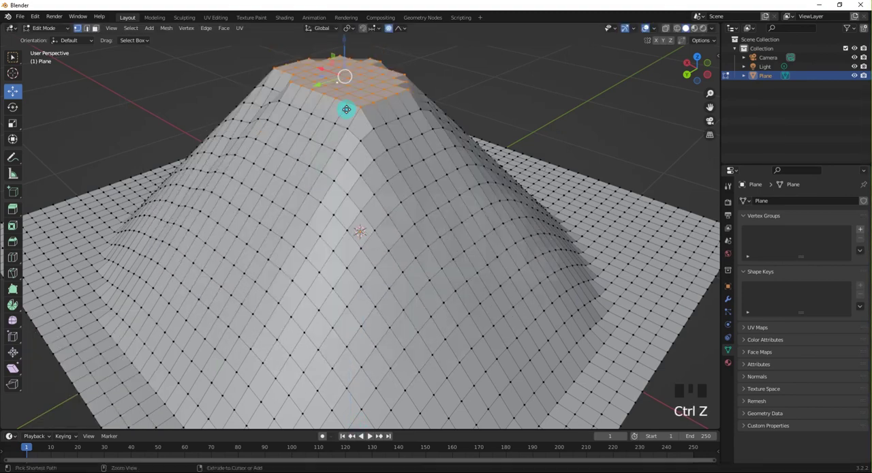
pyautogui.hotkey('ctrl', 'z')
# Set the proportional falloff to Constant, try it by moving the central patch about 0.06 m along Z and moving it again, and undo both moves.
pyautogui.click(406, 30)
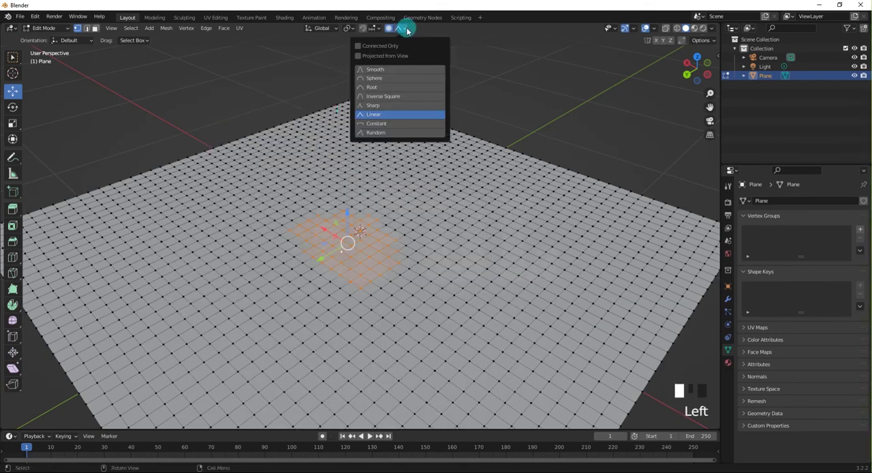
pyautogui.click(383, 124)
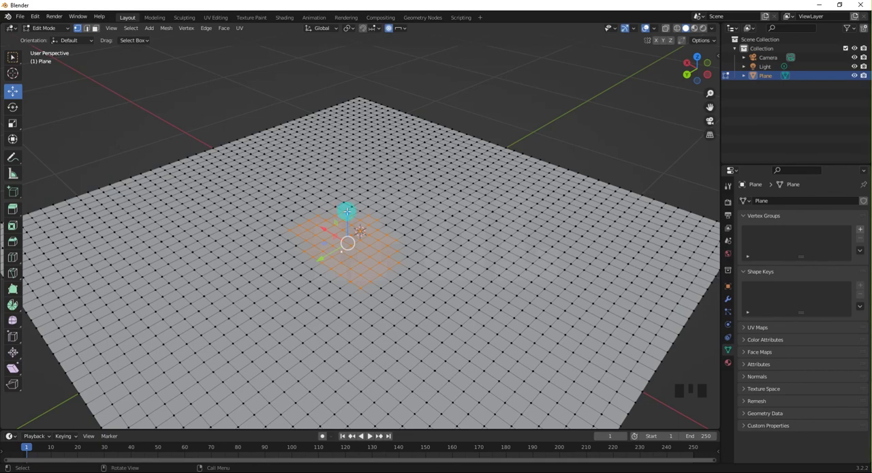
pyautogui.moveTo(347, 212); pyautogui.dragTo(363, 197)
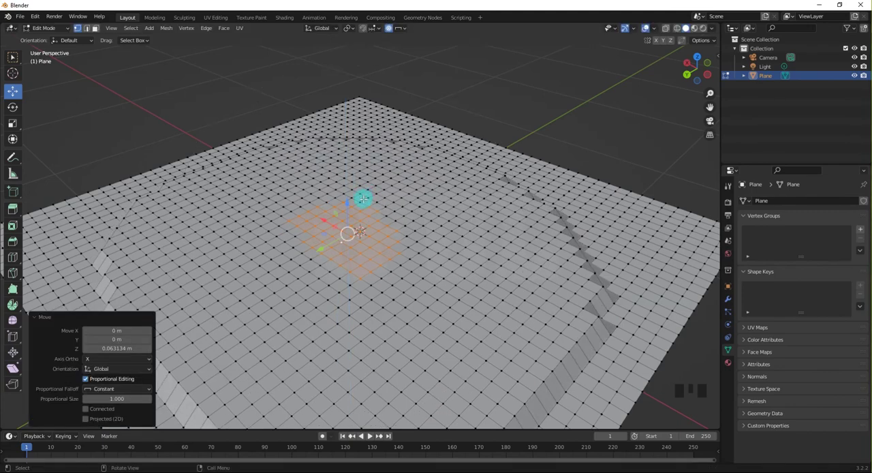
pyautogui.scroll(-2, 363, 198)
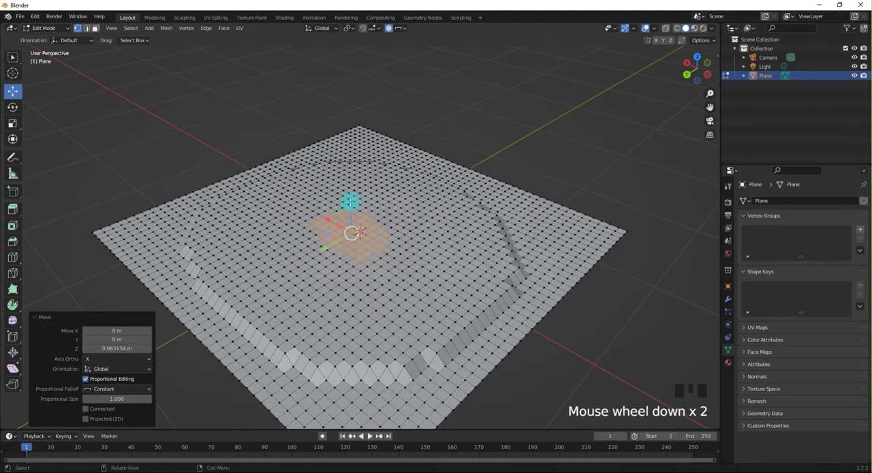
pyautogui.moveTo(349, 202)
pyautogui.mouseDown()
pyautogui.moveTo(345, 144)
pyautogui.moveTo(341, 197)
pyautogui.mouseUp()
pyautogui.hotkey('ctrl', 'z')
pyautogui.hotkey('ctrl', 'z')
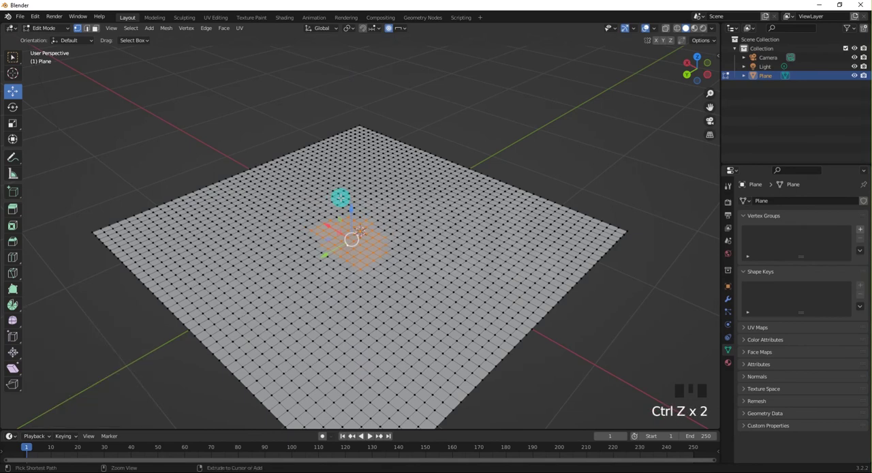
# Clear the selection and circle-select a smaller patch of vertices around the plane's centre.
pyautogui.click(216, 140)
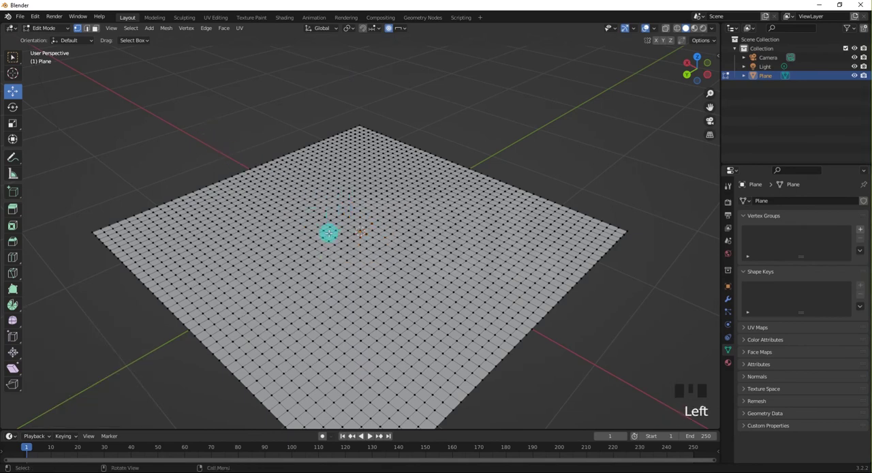
pyautogui.scroll(2, 329, 233)
pyautogui.press('c')
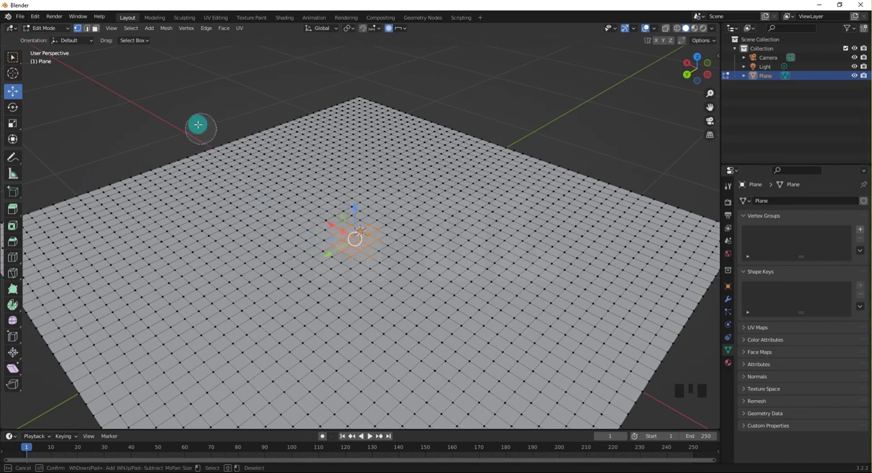
# Try the Constant falloff by raising the smaller central patch along Z, undo the move and clear the selection.
pyautogui.press('Escape')
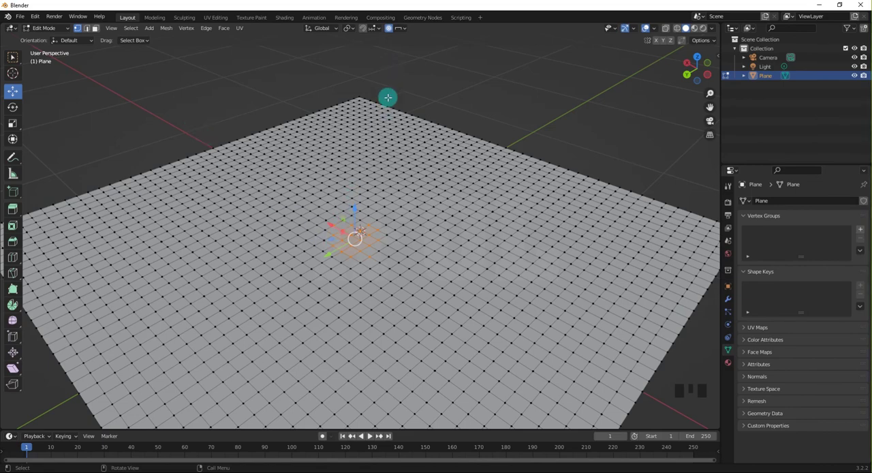
pyautogui.moveTo(356, 208); pyautogui.dragTo(364, 177)
pyautogui.scroll(-2, 363, 213)
pyautogui.scroll(-2, 363, 213)
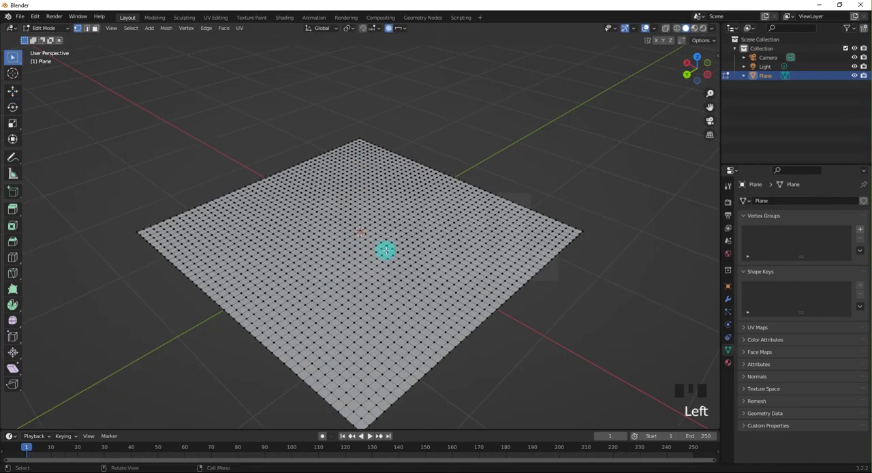
# Circle-select a new small patch of vertices next to the plane's centre.
pyautogui.scroll(3, 385, 249)
pyautogui.press('c')
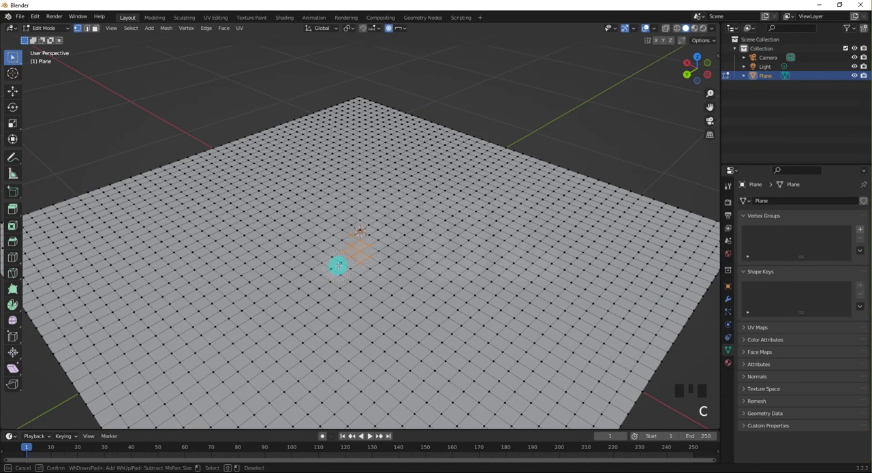
pyautogui.press('Escape')
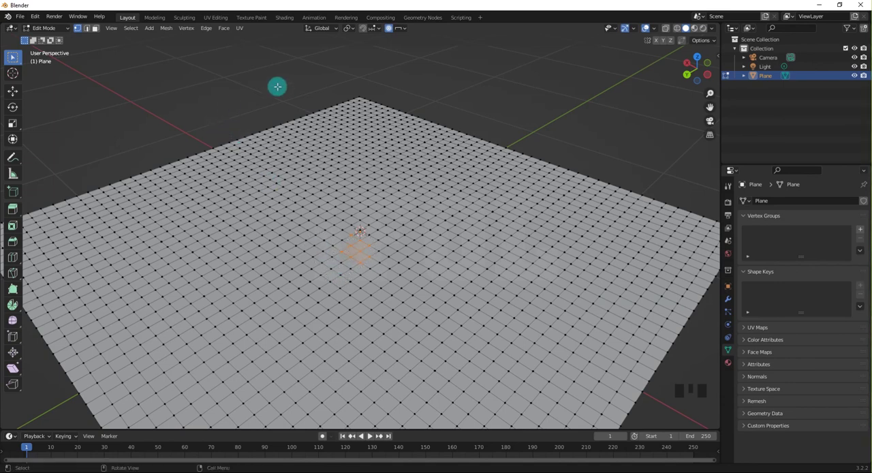
# Set the proportional falloff to Random and raise the selected patch about 1 m, then about another 1.37 m along Z.
pyautogui.click(403, 29)
pyautogui.click(385, 132)
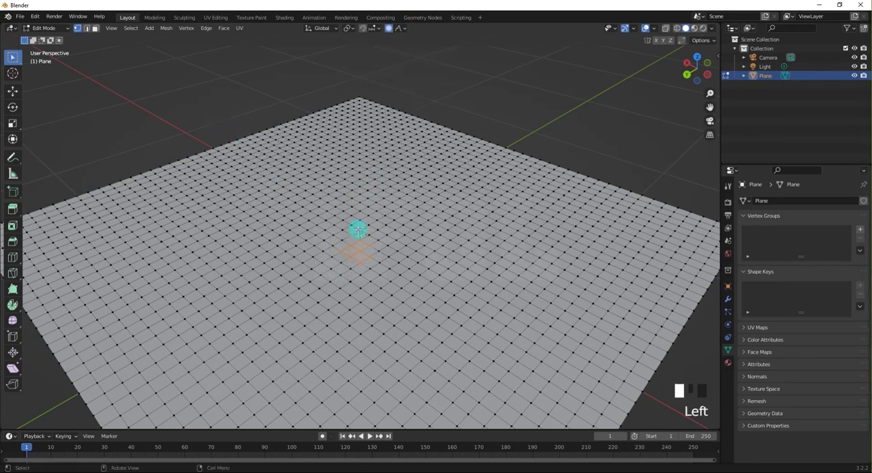
pyautogui.click(12, 97)
pyautogui.click(254, 201)
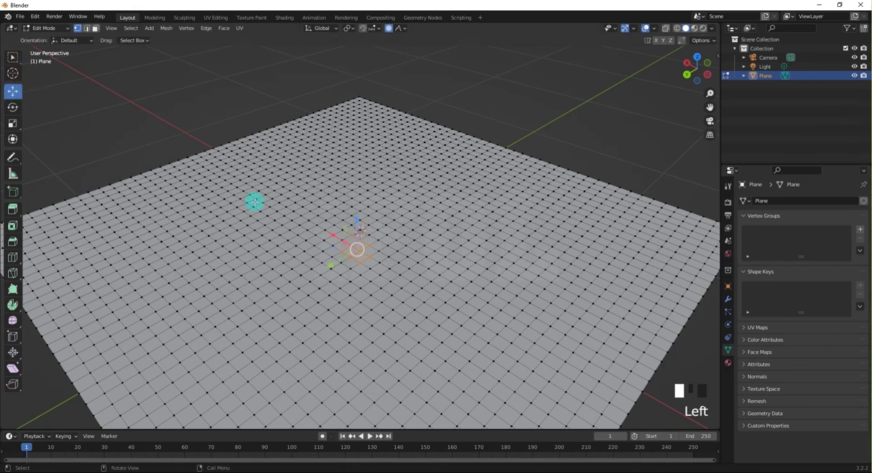
pyautogui.moveTo(358, 219); pyautogui.dragTo(379, 441)
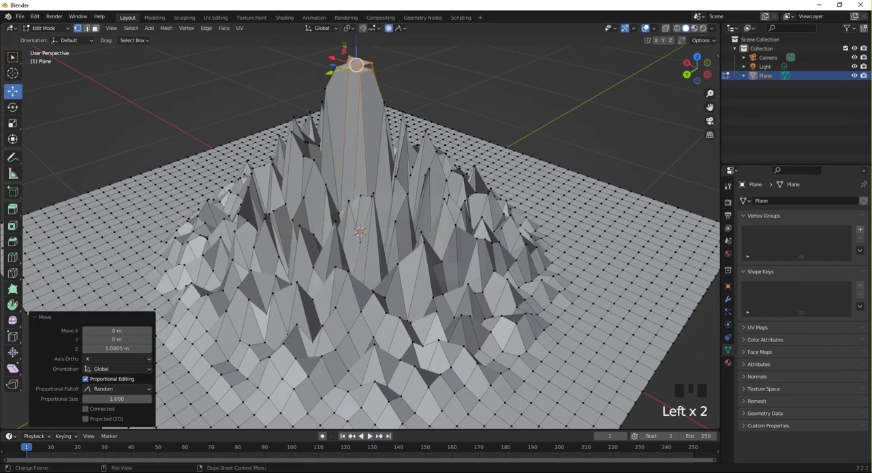
pyautogui.scroll(-6, 331, 378)
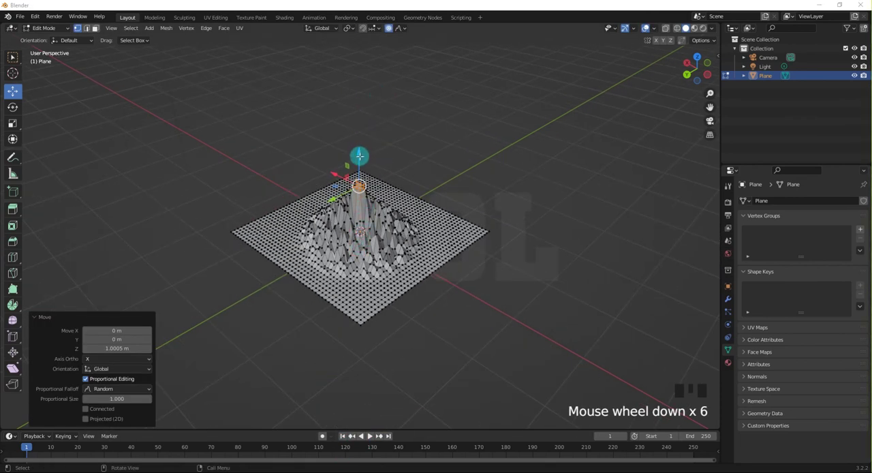
pyautogui.moveTo(360, 156); pyautogui.dragTo(368, 67)
pyautogui.scroll(5, 349, 191)
pyautogui.moveTo(374, 209); pyautogui.dragTo(425, 202, button='middle')
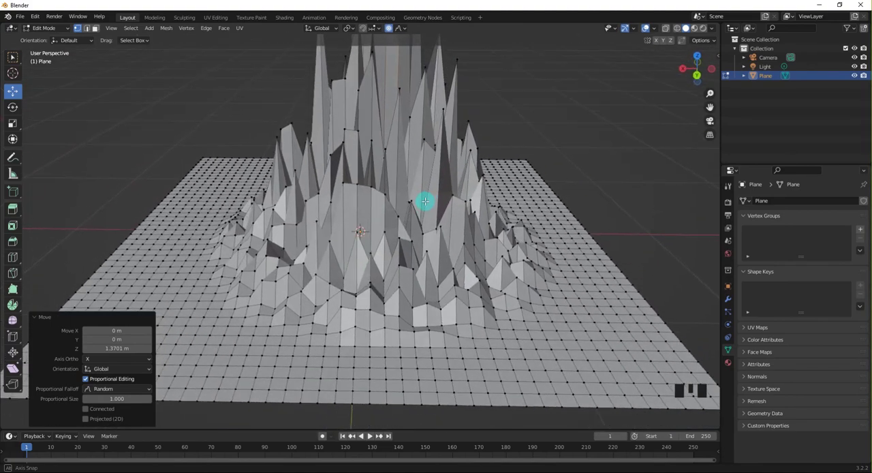
# Turn on Connected Only for proportional editing and undo both Random falloff moves of the patch.
pyautogui.click(403, 29)
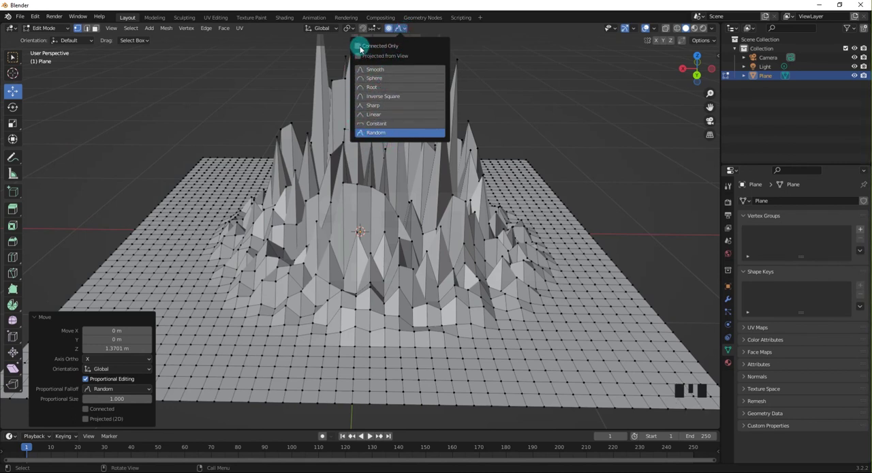
pyautogui.click(260, 133)
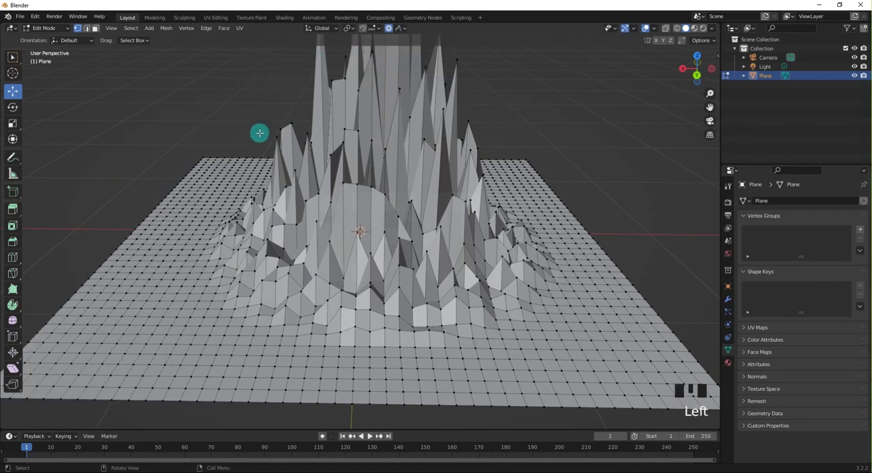
pyautogui.hotkey('ctrl', 'z')
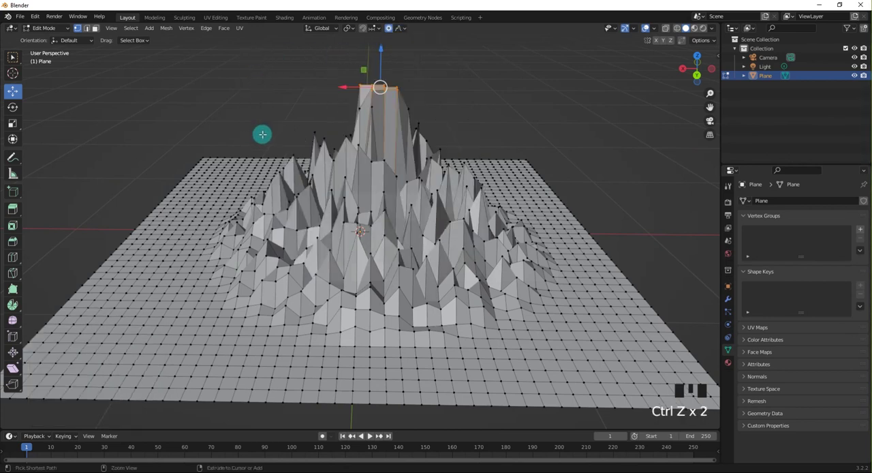
pyautogui.hotkey('ctrl', 'z')
# Try the Random falloff with Connected Only by lowering the selected patch about 0.04 m along Z, and undo the move.
pyautogui.scroll(2, 393, 225)
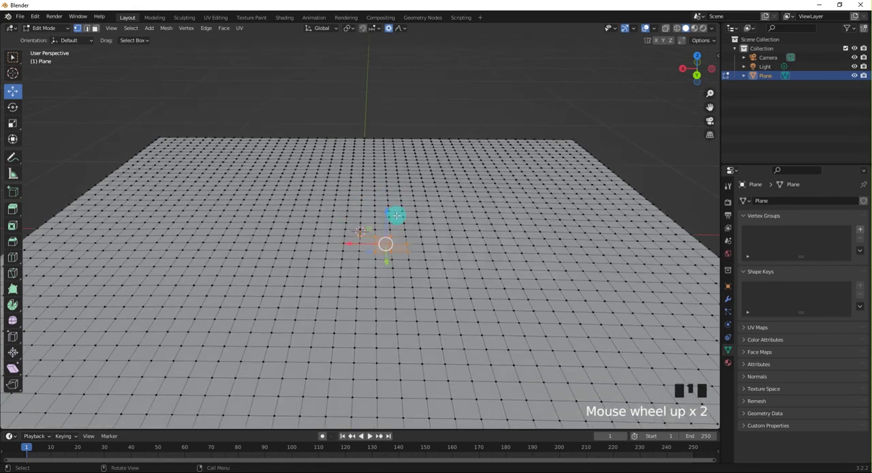
pyautogui.moveTo(387, 212)
pyautogui.mouseDown()
pyautogui.moveTo(388, 123)
pyautogui.moveTo(376, 228)
pyautogui.moveTo(379, 218)
pyautogui.mouseUp()
pyautogui.click(402, 29)
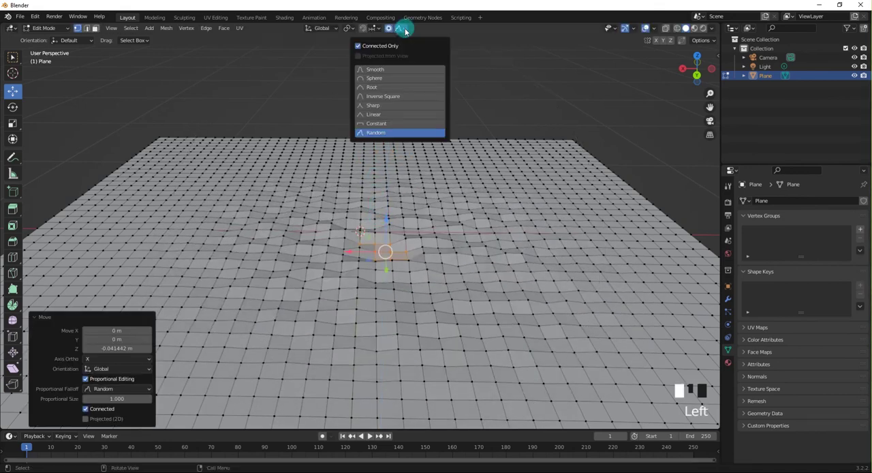
pyautogui.click(218, 105)
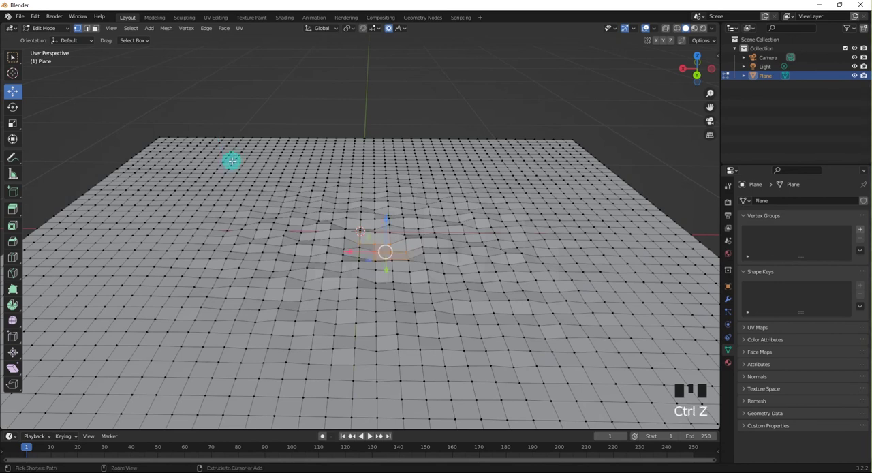
pyautogui.hotkey('ctrl', 'z')
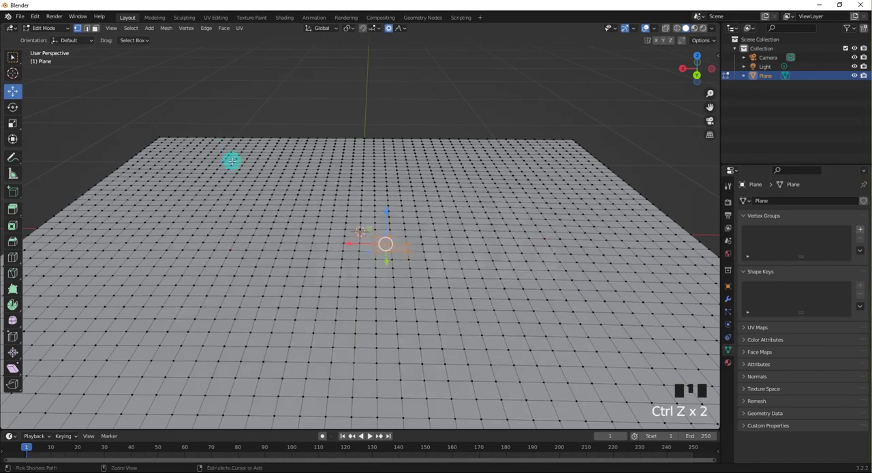
pyautogui.click(404, 28)
pyautogui.click(406, 31)
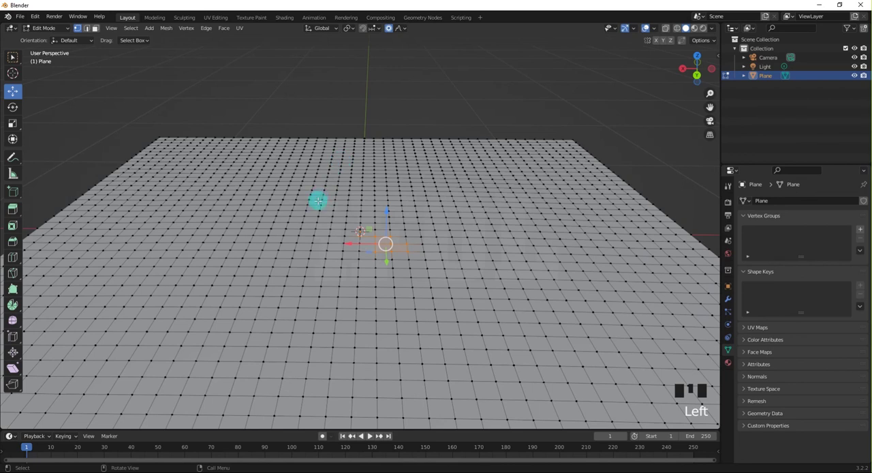
# Add a second small patch of vertices near the centre to the selection and set the proportional falloff to Linear.
pyautogui.press('c')
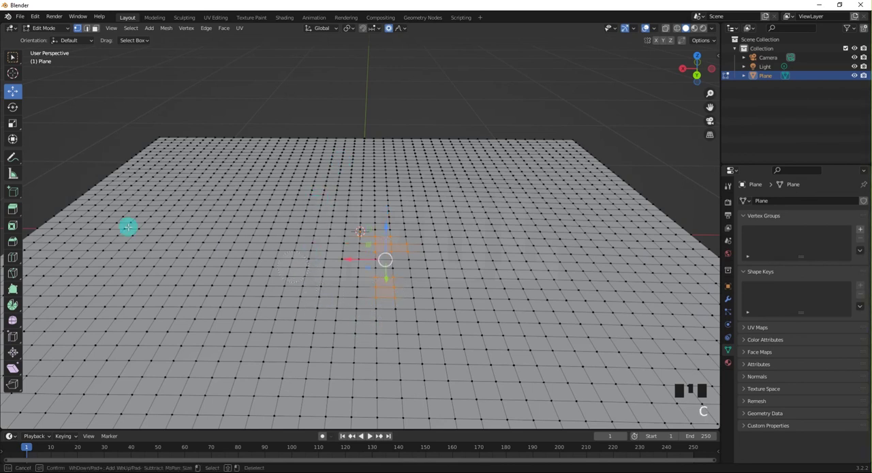
pyautogui.rightClick(112, 121)
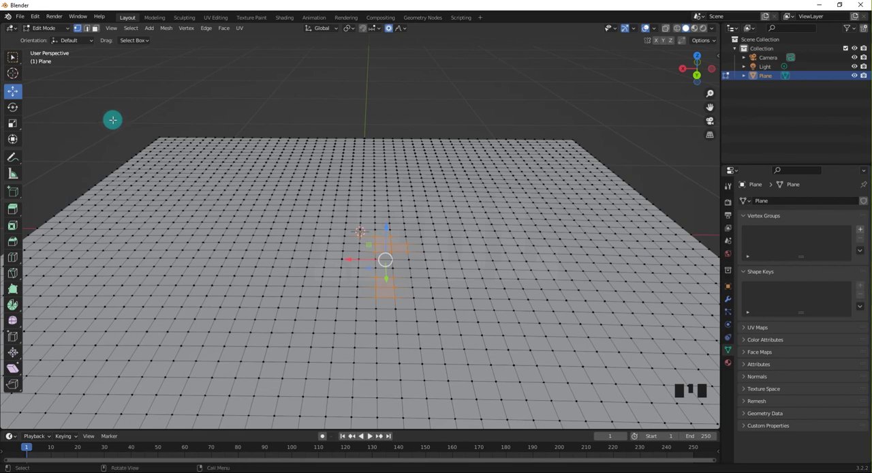
pyautogui.click(400, 28)
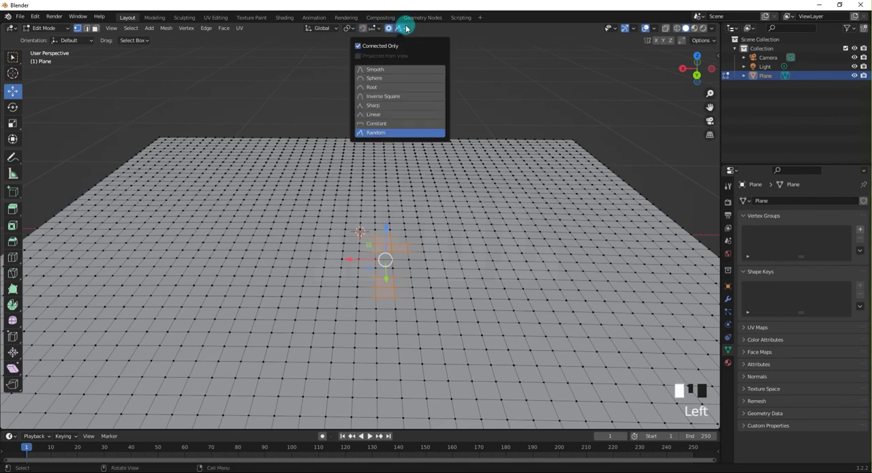
pyautogui.click(380, 116)
# Try the Linear falloff with Connected Only by moving both selected patches along Z, and undo the move.
pyautogui.click(361, 230)
pyautogui.moveTo(386, 226); pyautogui.dragTo(374, 247)
pyautogui.hotkey('ctrl', 'z')
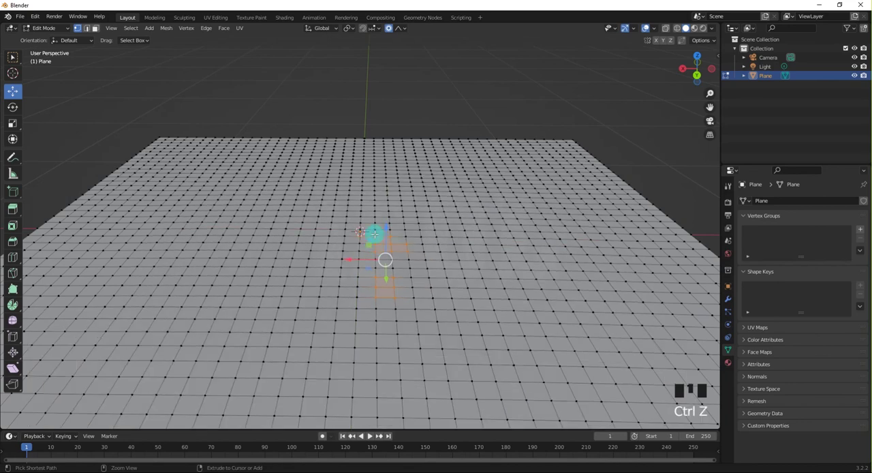
# Turn off Connected Only and turn on Projected from View for proportional editing.
pyautogui.click(404, 29)
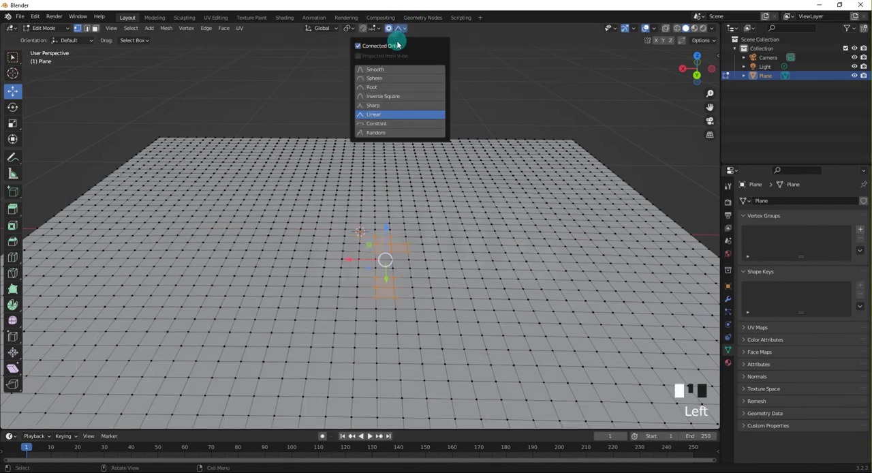
pyautogui.click(362, 57)
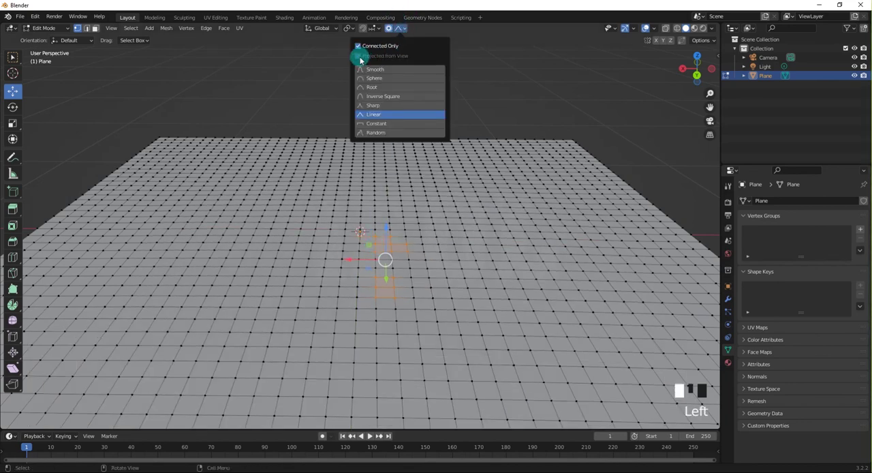
pyautogui.click(358, 46)
pyautogui.click(358, 57)
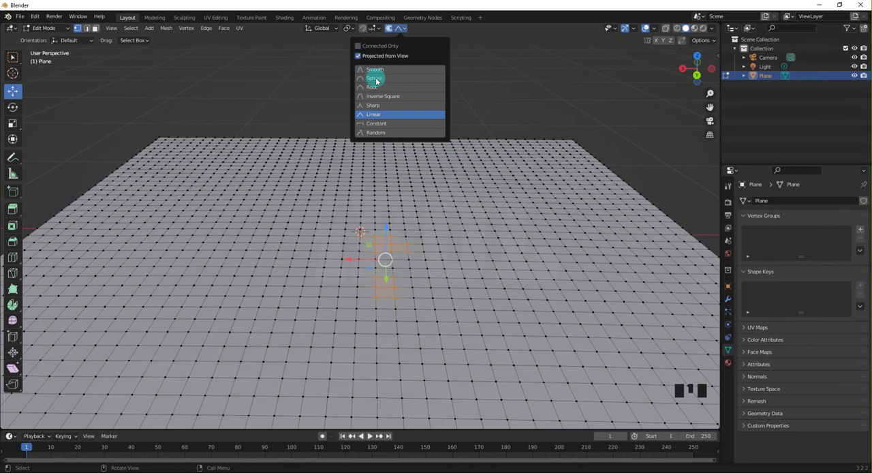
# Try Projected from View with the Linear falloff by raising both patches about 0.58 m, then about 0.4 m along Z, and undo both moves.
pyautogui.moveTo(385, 225); pyautogui.dragTo(383, 122)
pyautogui.scroll(-2, 328, 182)
pyautogui.scroll(-1, 328, 182)
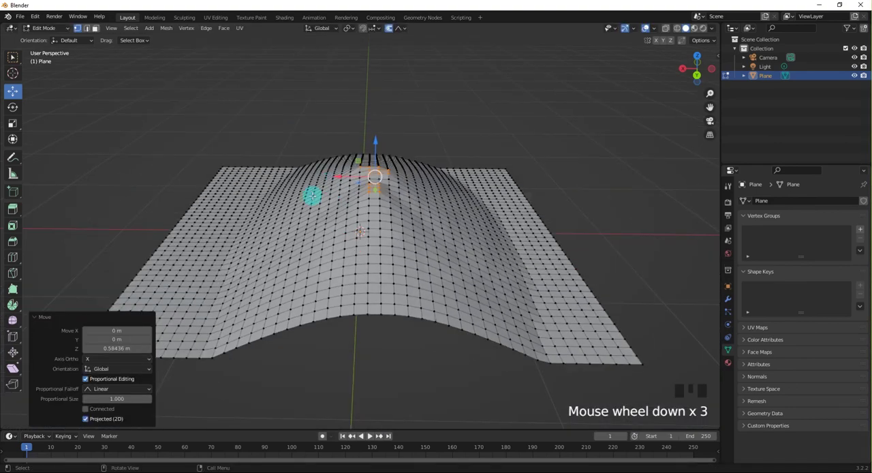
pyautogui.moveTo(312, 197); pyautogui.dragTo(379, 163, button='middle')
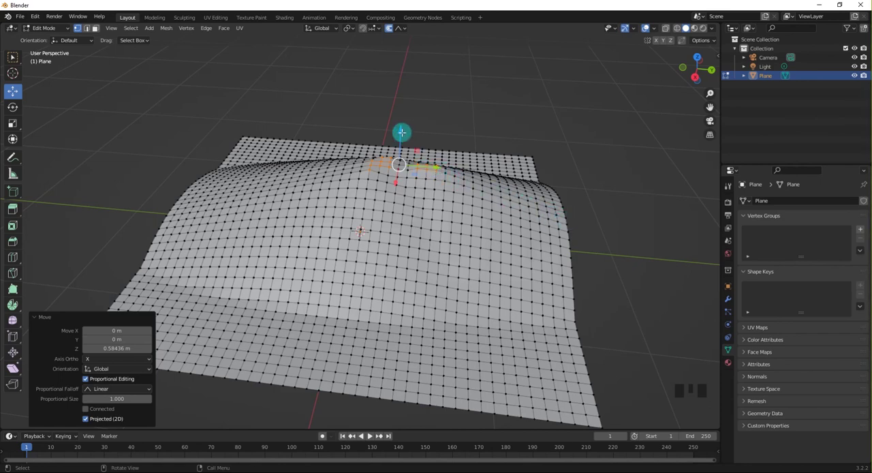
pyautogui.moveTo(401, 132)
pyautogui.mouseDown()
pyautogui.moveTo(416, 47)
pyautogui.moveTo(372, 171)
pyautogui.moveTo(361, 223)
pyautogui.moveTo(398, 61)
pyautogui.moveTo(372, 237)
pyautogui.moveTo(388, 91)
pyautogui.moveTo(415, 123)
pyautogui.mouseUp()
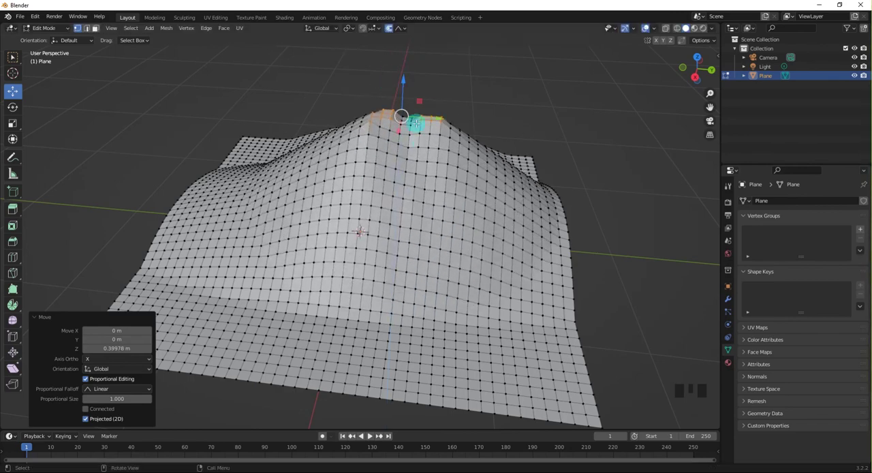
pyautogui.moveTo(415, 123); pyautogui.dragTo(315, 113, button='middle')
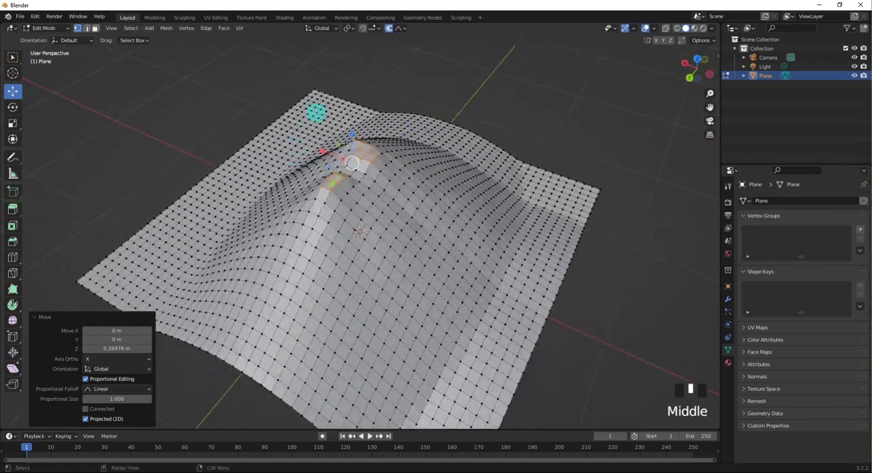
pyautogui.click(400, 30)
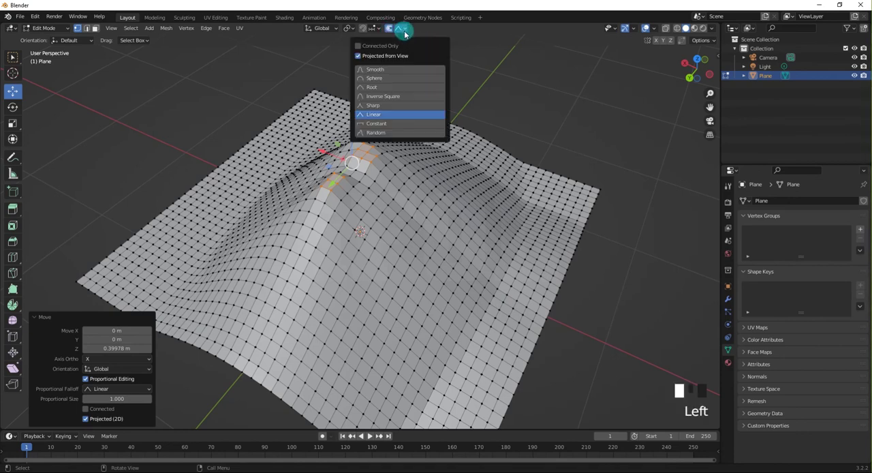
pyautogui.click(375, 30)
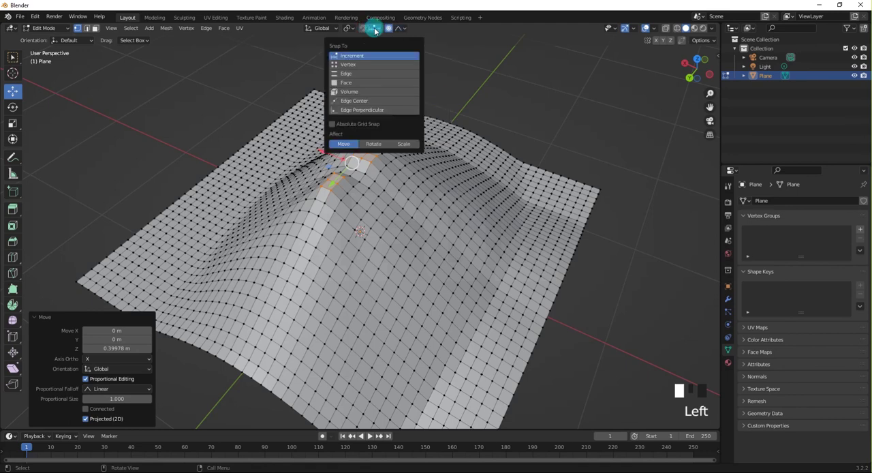
pyautogui.click(388, 29)
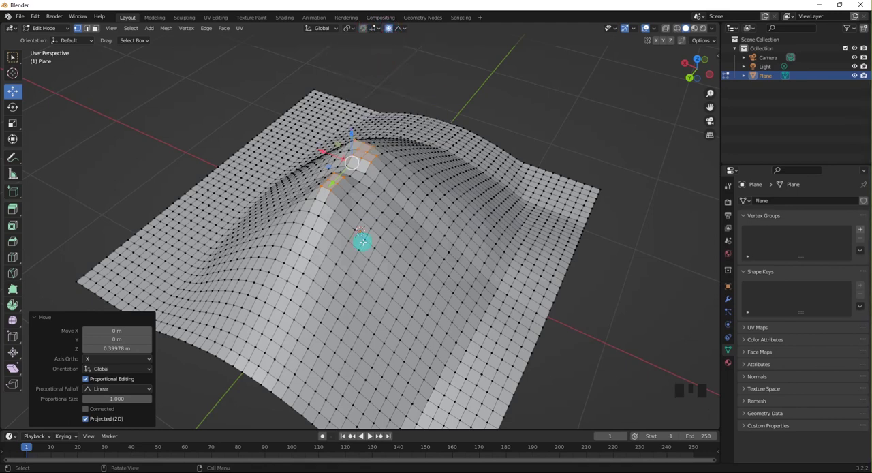
pyautogui.hotkey('ctrl', 'z')
pyautogui.hotkey('ctrl', 'z')
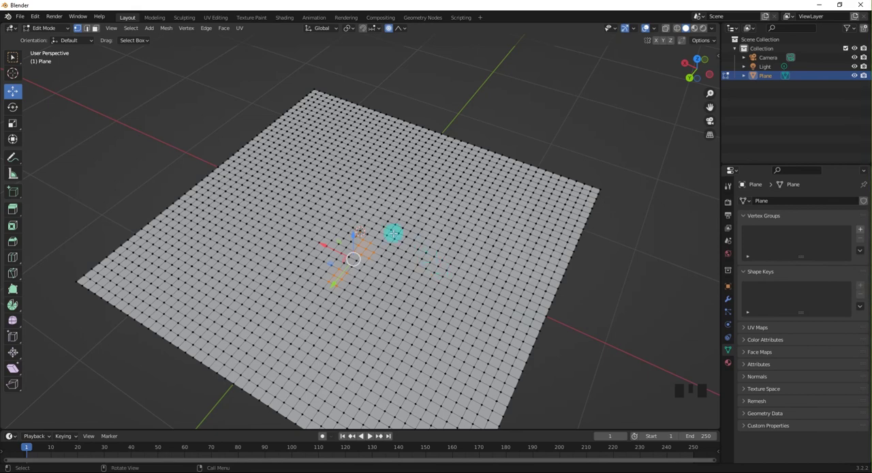
pyautogui.scroll(-2, 80, 206)
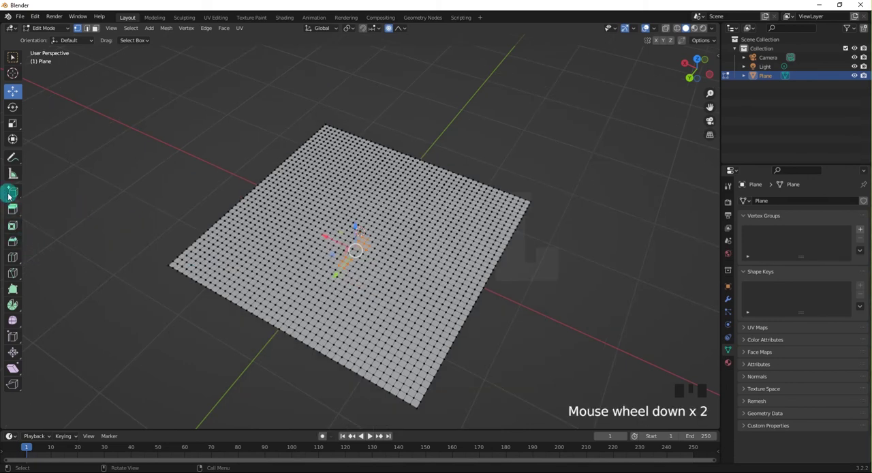